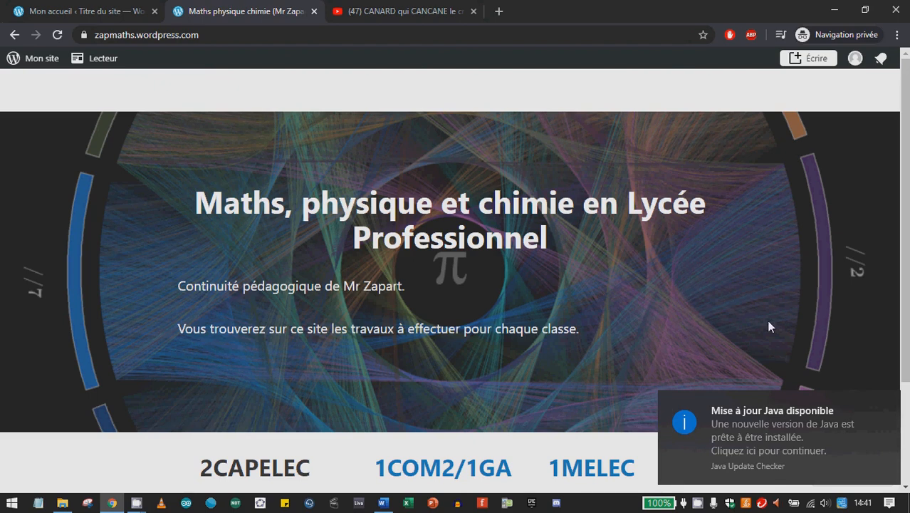
Step: Open the 1COM2/1GA class page from the example site's home page and look through its instructions and PDF files
scroll(584, 291, down, 3)
scroll(427, 292, up, 3)
scroll(284, 216, down, 2)
scroll(599, 302, up, 2)
scroll(390, 344, down, 1)
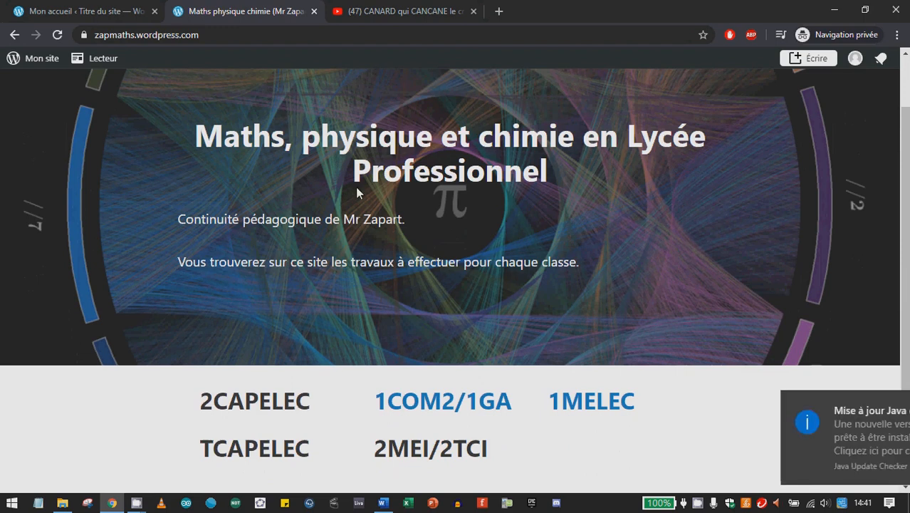
click(459, 402)
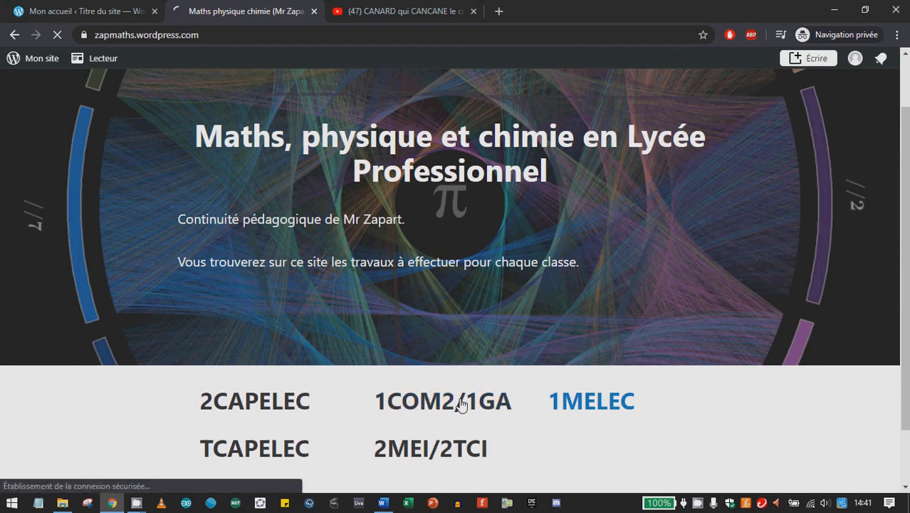
scroll(255, 253, down, 1)
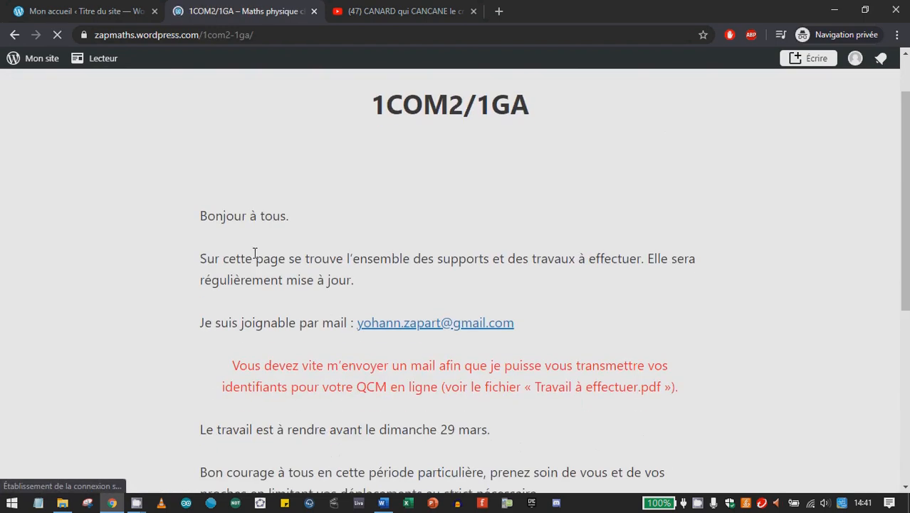
scroll(314, 256, down, 3)
scroll(337, 294, down, 1)
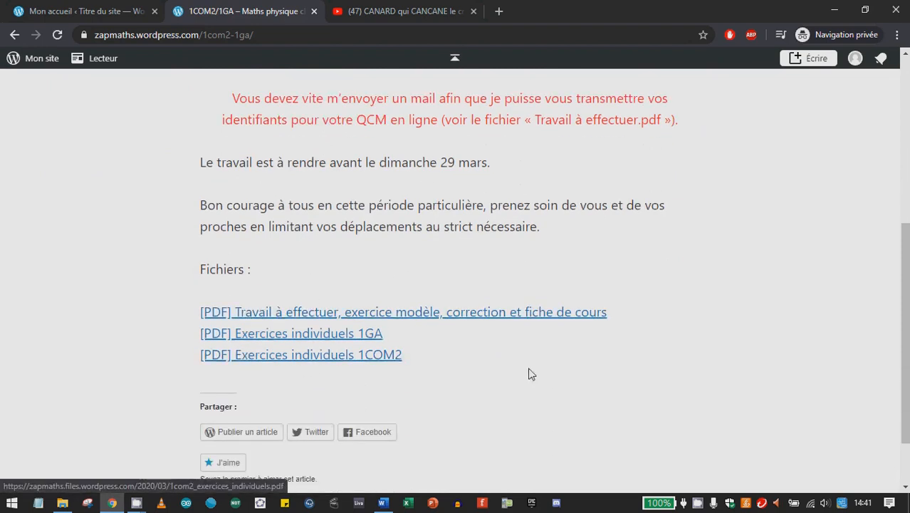
Step: Return to the example site's home page, open the 1MELEC class page and look through its files and embedded video
scroll(562, 391, up, 5)
click(14, 34)
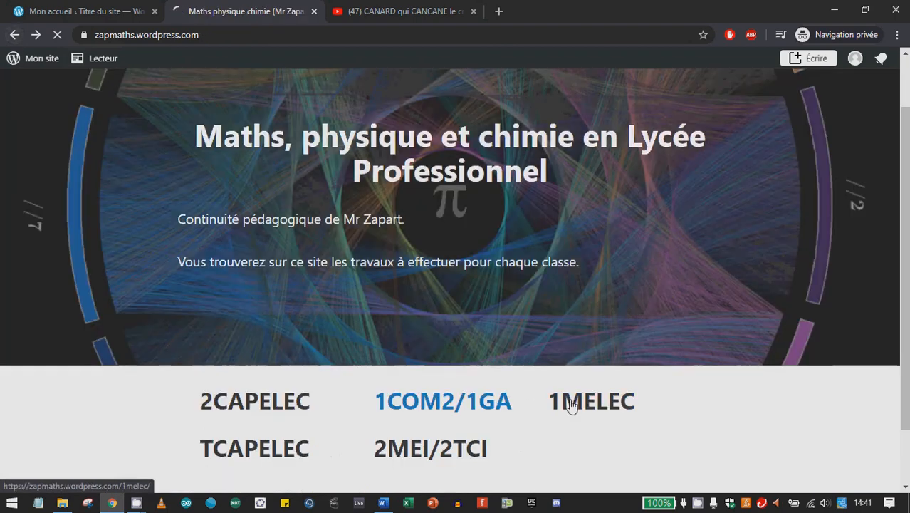
click(570, 403)
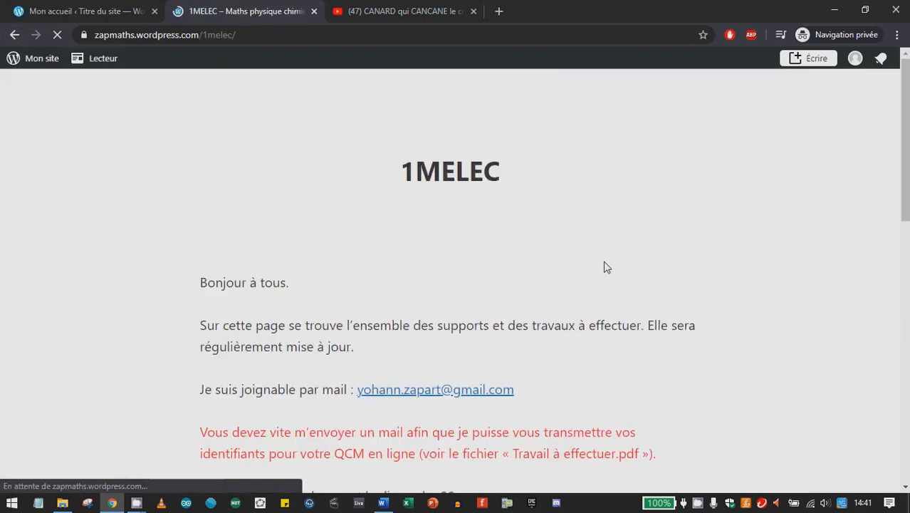
scroll(599, 265, down, 7)
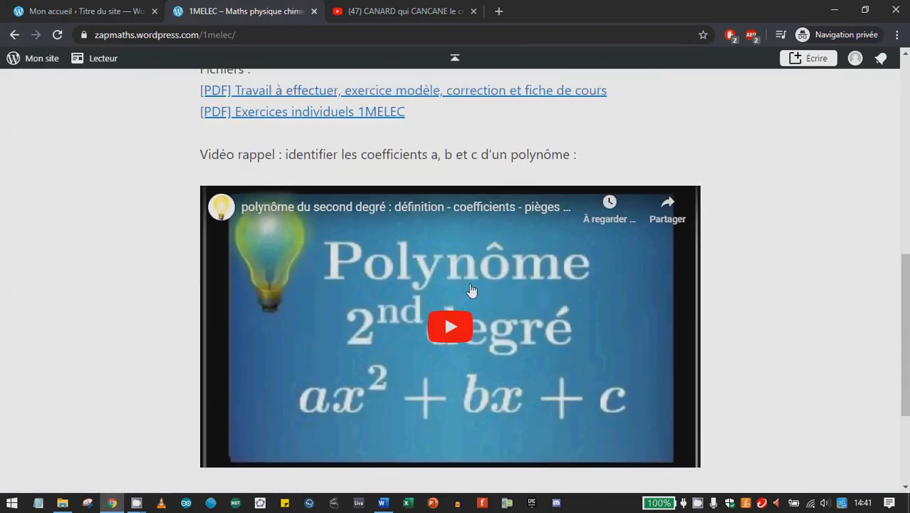
scroll(541, 332, down, 3)
scroll(531, 342, up, 5)
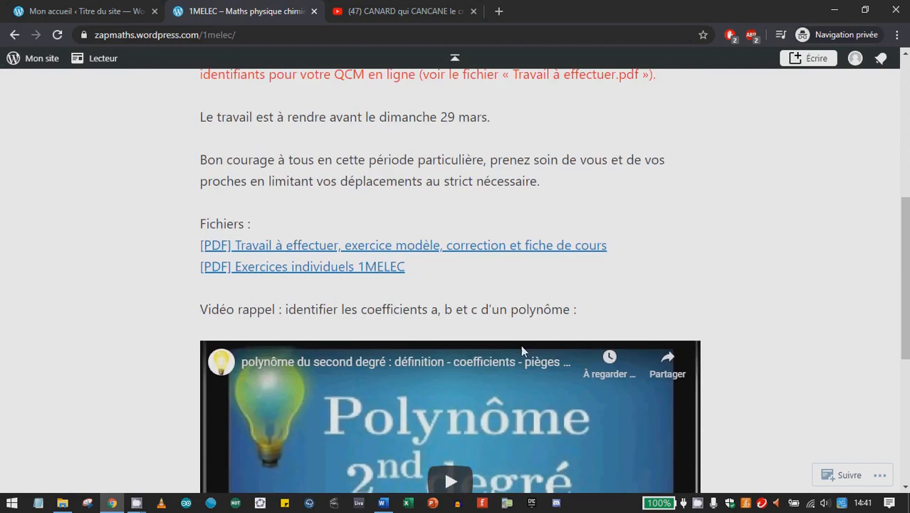
scroll(524, 367, up, 5)
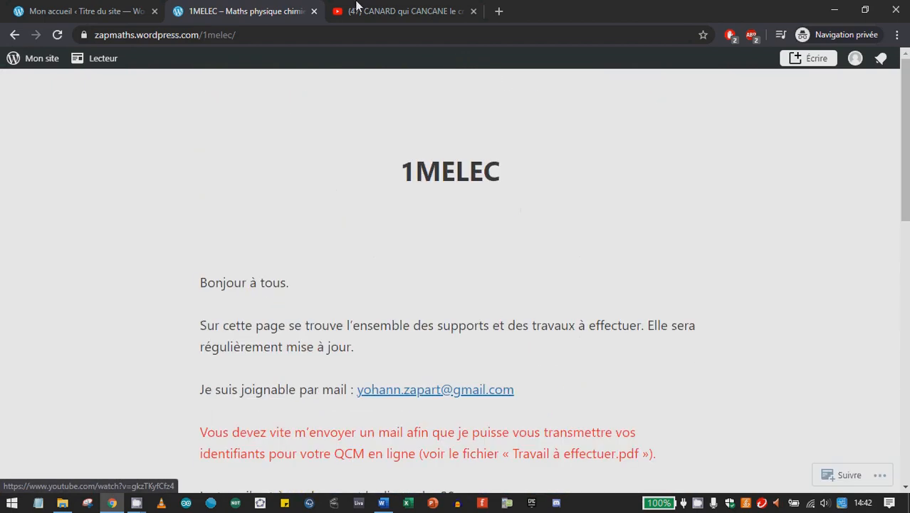
Step: Switch to the new site's dashboard and open its home page for editing from the site setup list
click(136, 8)
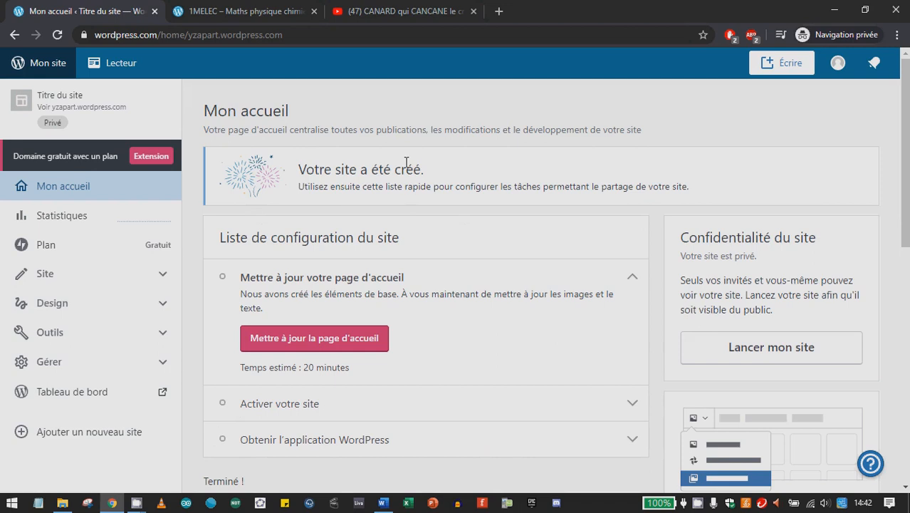
scroll(463, 332, down, 2)
scroll(428, 332, up, 2)
click(382, 347)
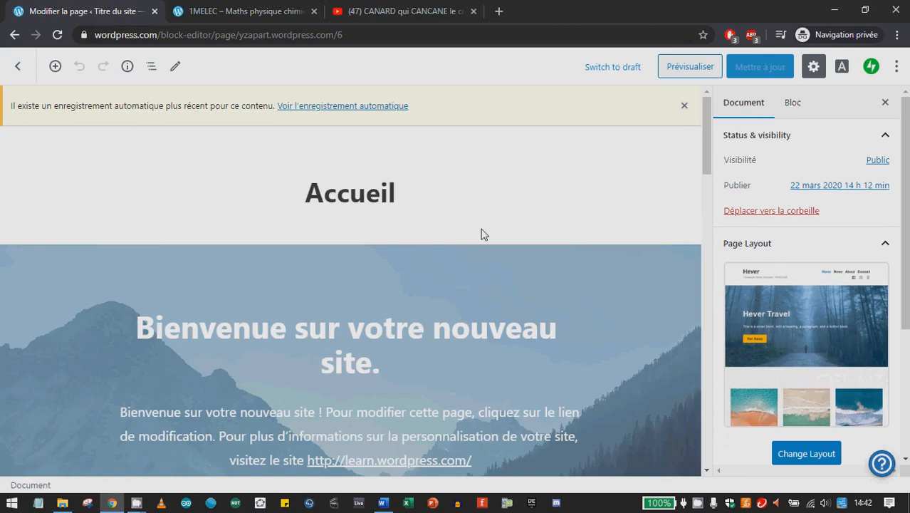
Step: Look over the home page and the available page layouts, returning to the editor without choosing a layout
scroll(474, 238, down, 8)
scroll(463, 290, up, 3)
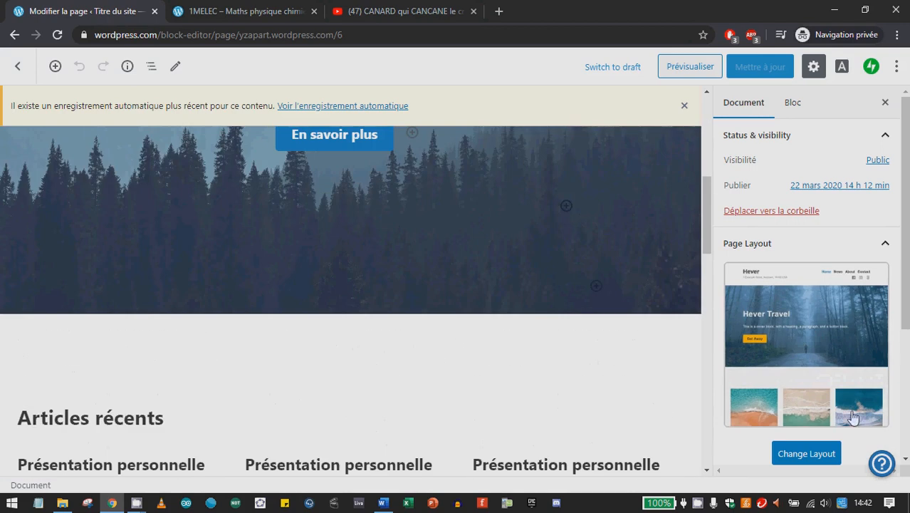
click(827, 456)
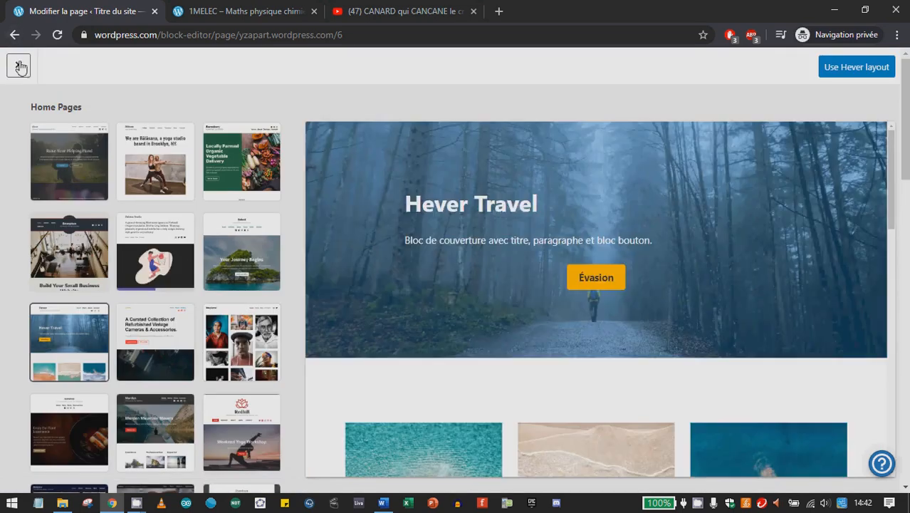
click(20, 66)
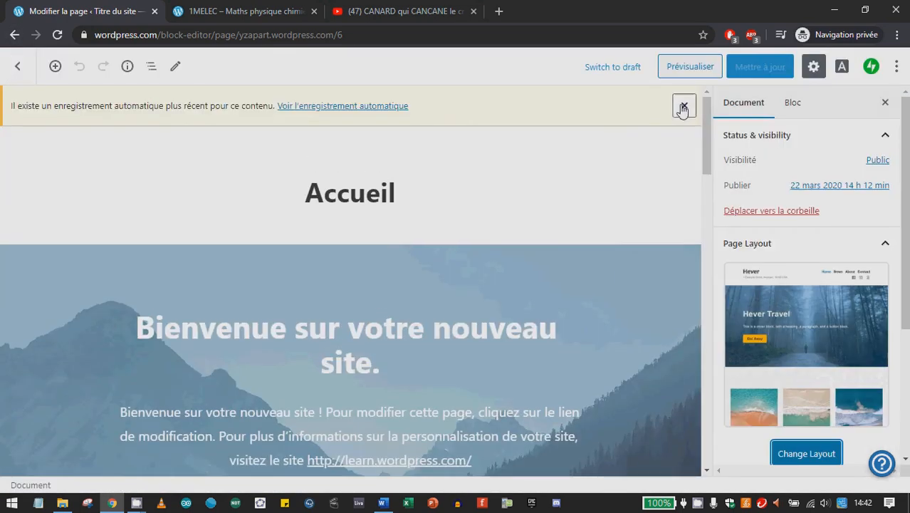
Step: Dismiss the autosave notice and replace the banner heading with "Les gentils canards"
click(683, 107)
scroll(428, 213, down, 1)
scroll(438, 228, up, 1)
scroll(371, 245, down, 1)
drag(371, 256, 166, 221)
key(BackSpace)
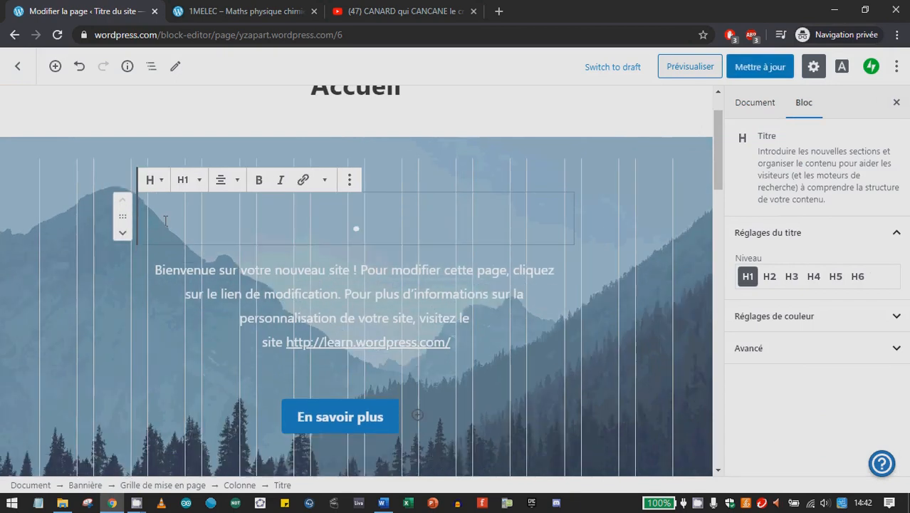
text(Les gentils canards)
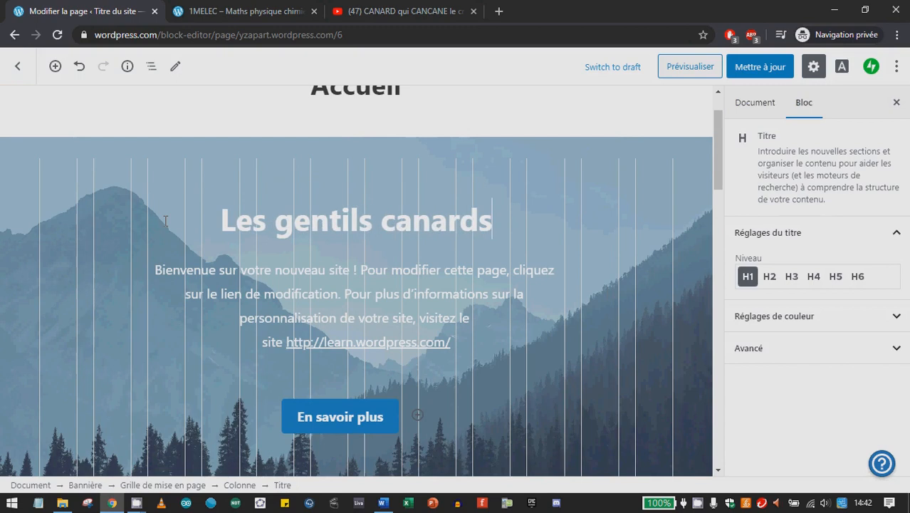
Step: Replace the banner paragraph with "Une accroche qui vous fera apprécier les gentils canards"
drag(451, 343, 163, 270)
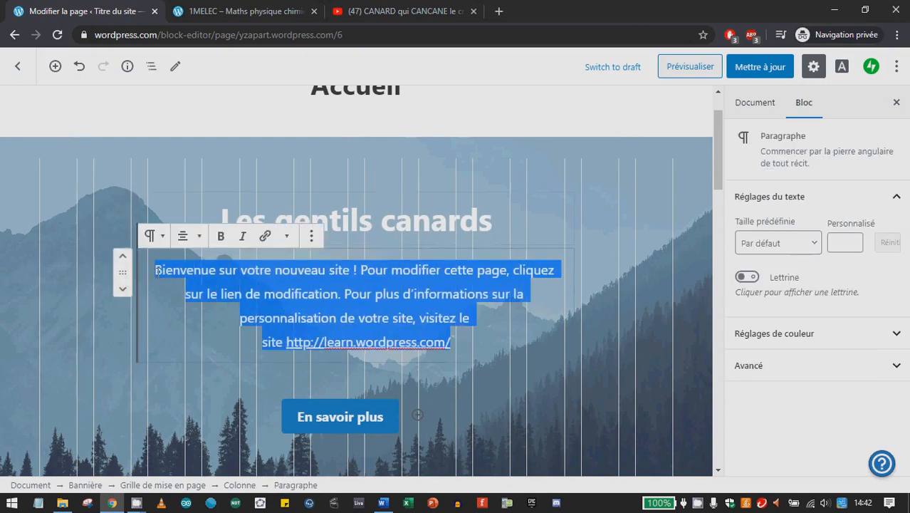
text(Une ac)
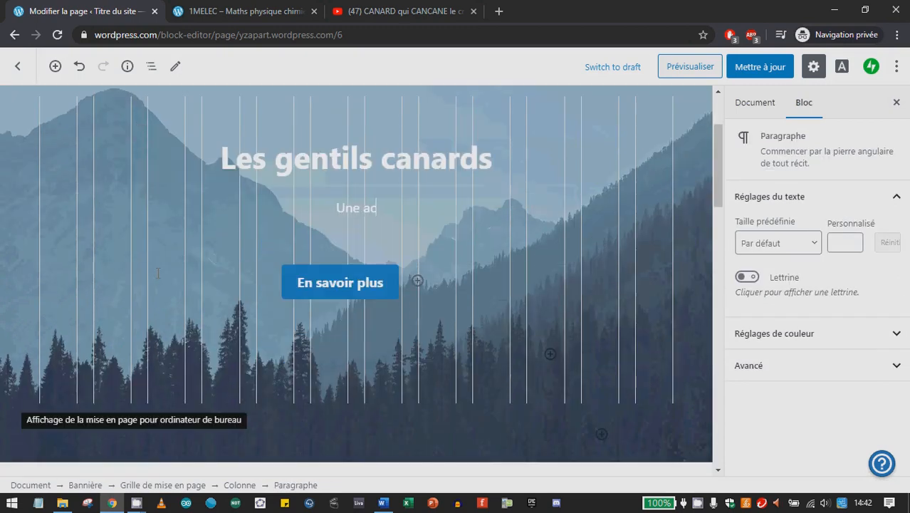
text(croche qui vous fe)
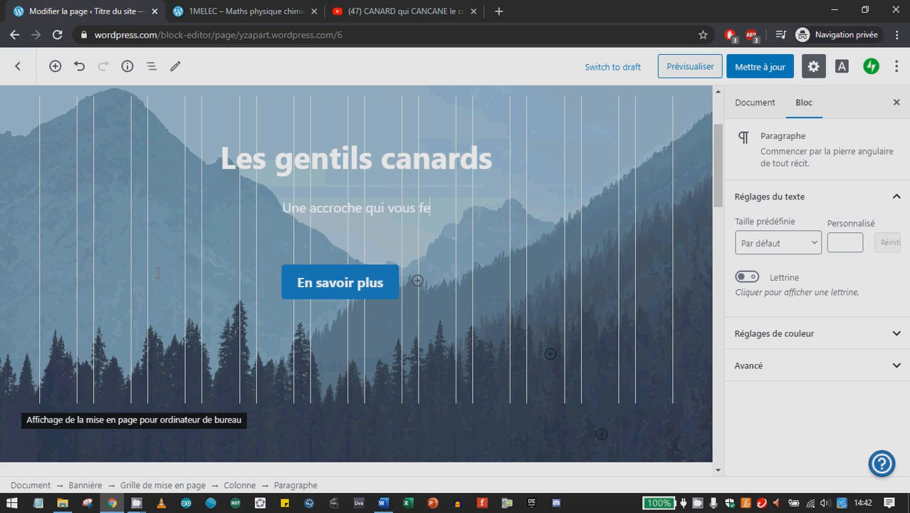
text(ra apprécier les qgentils c)
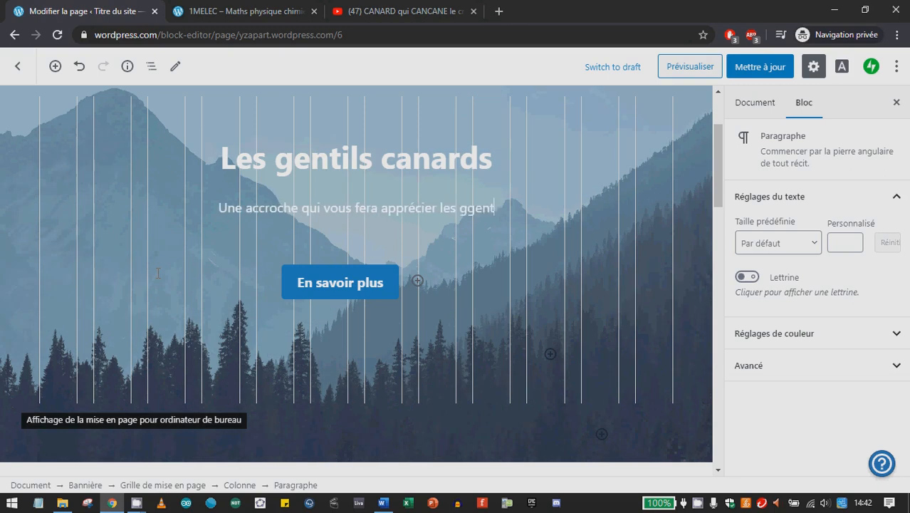
key(BackSpace)
key(BackSpace)
key(BackSpace)
key(BackSpace)
key(BackSpace)
key(BackSpace)
key(BackSpace)
key(BackSpace)
key(BackSpace)
key(BackSpace)
text(gentils canards)
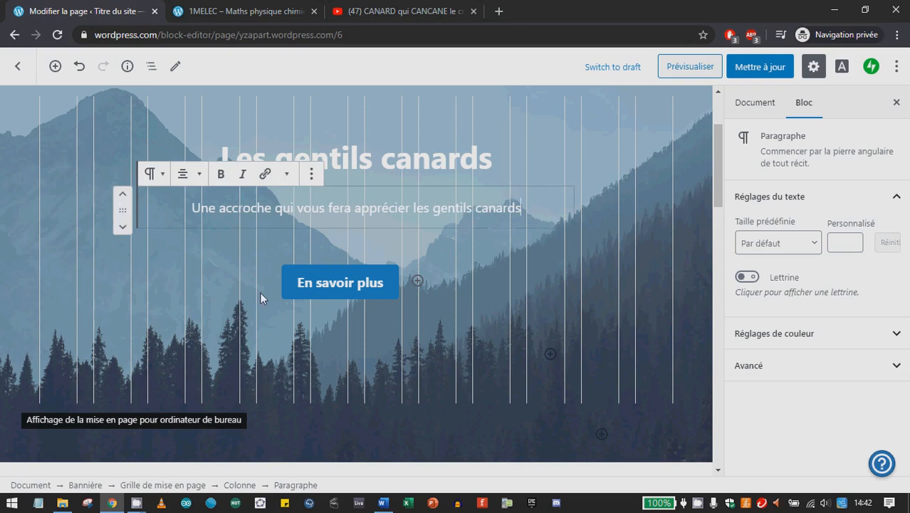
Step: Examine the additional block options available for the banner paragraph
click(381, 168)
scroll(173, 203, up, 1)
click(330, 277)
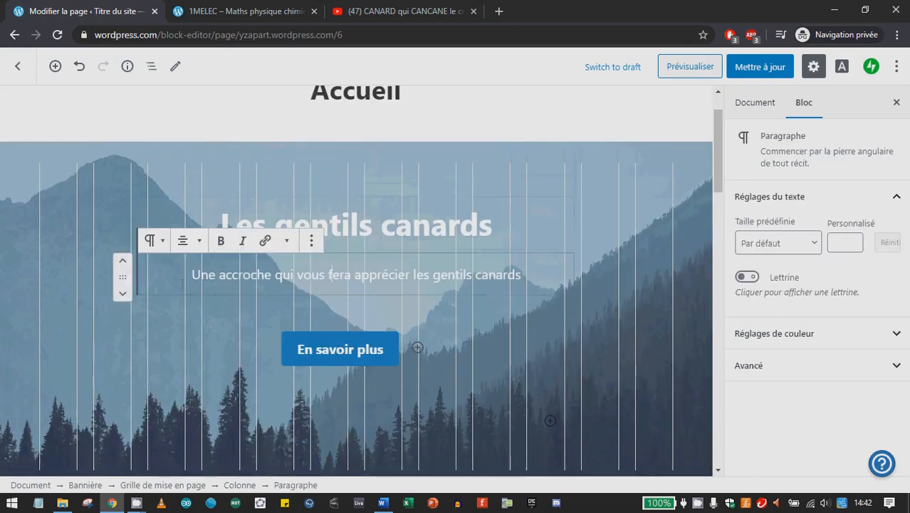
click(309, 242)
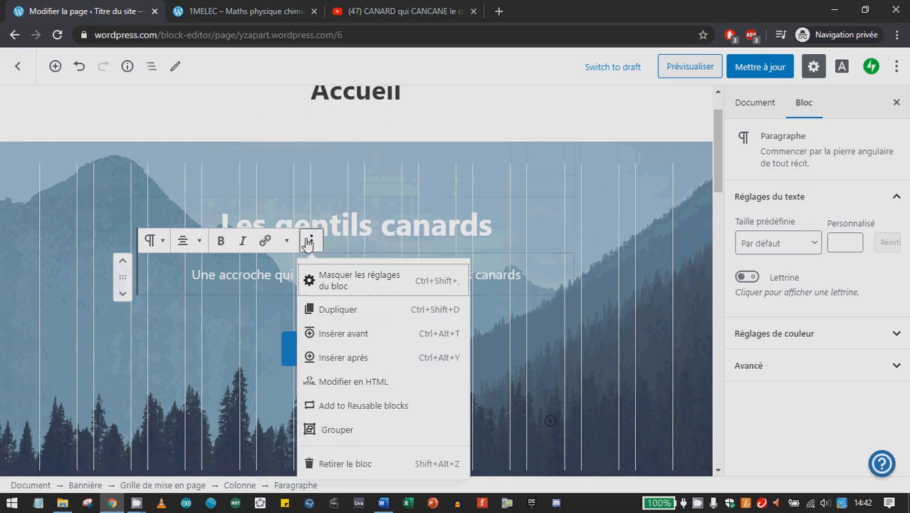
click(510, 271)
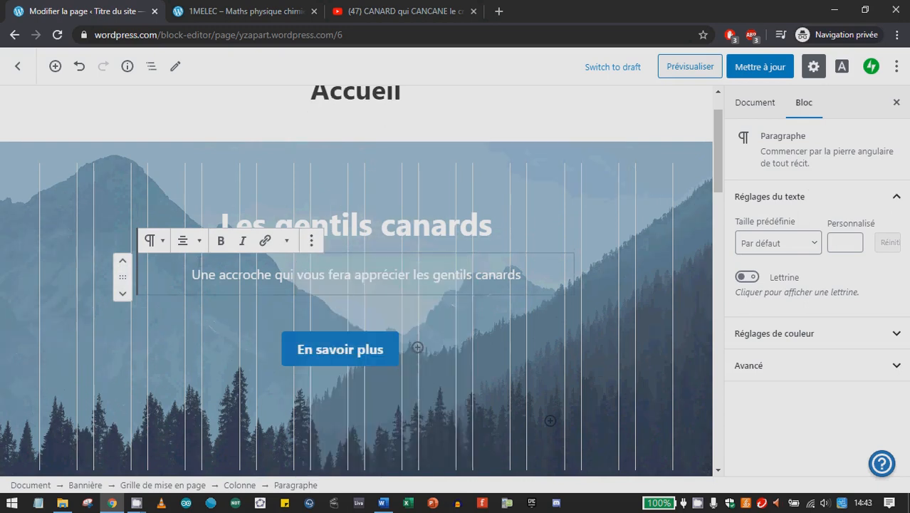
click(309, 242)
key(Escape)
Step: Remove the "En savoir plus" button block from the banner
click(385, 346)
click(485, 307)
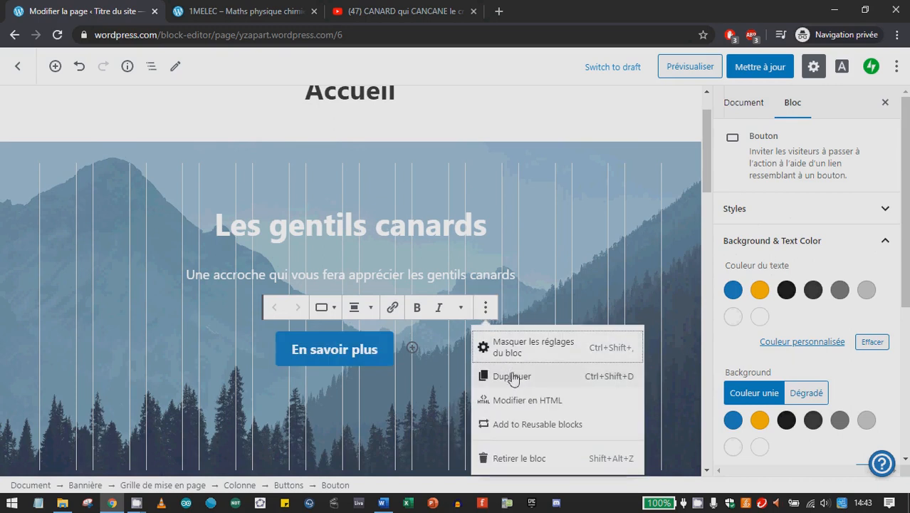
click(518, 458)
scroll(402, 349, down, 10)
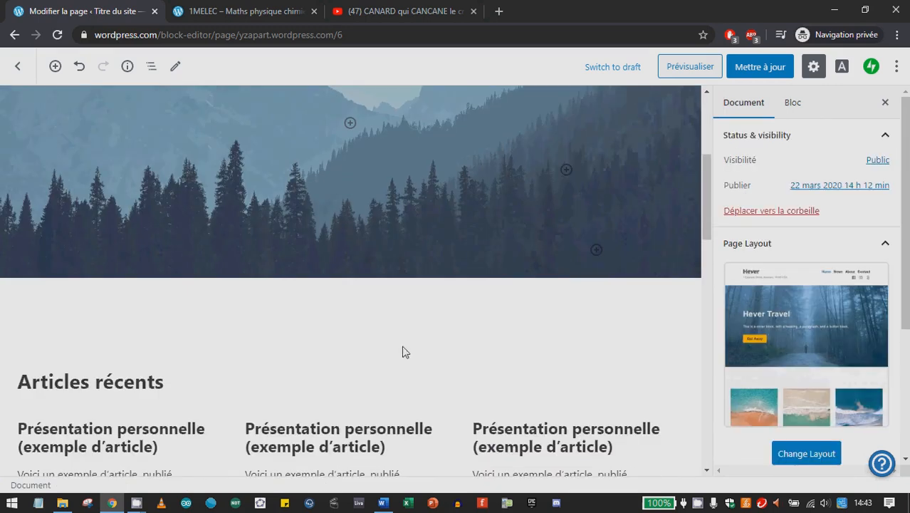
Step: Select the banner block and clear its mountain background image in the media settings
scroll(392, 303, up, 10)
click(594, 159)
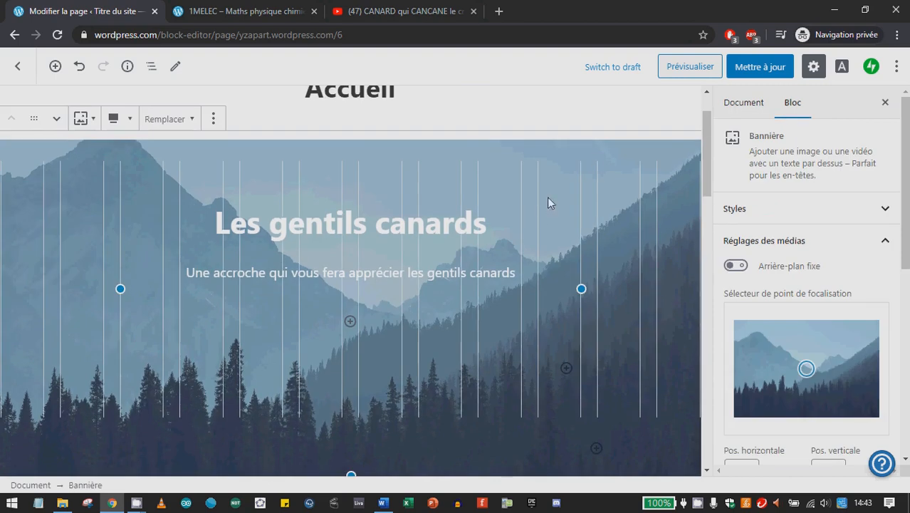
click(734, 118)
click(798, 107)
scroll(875, 189, down, 1)
scroll(854, 228, down, 3)
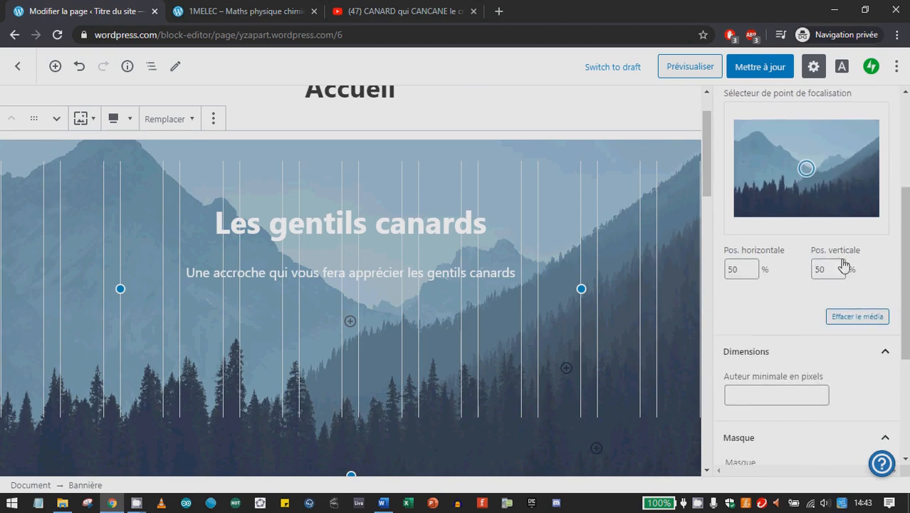
scroll(832, 290, up, 2)
scroll(862, 357, down, 1)
click(865, 380)
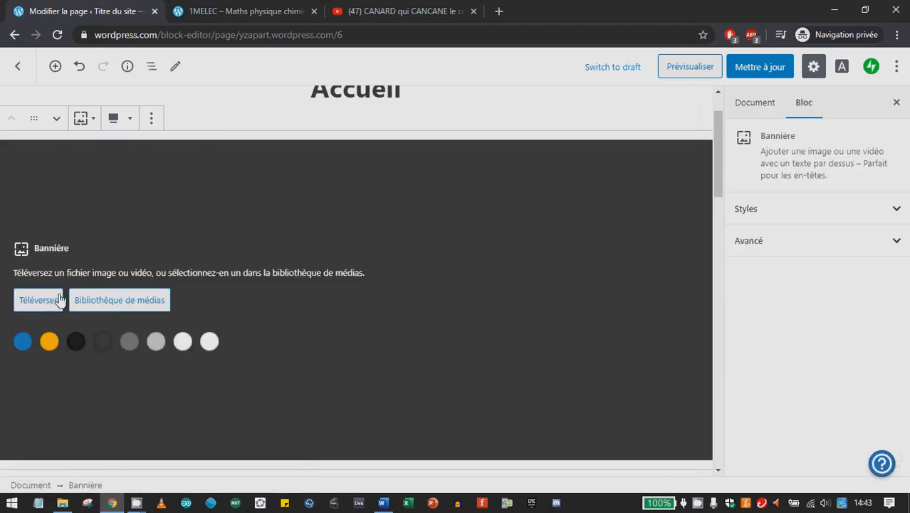
Step: Upload the duck photo from the "tuto wordpress" folder on the desktop as the banner's background image
click(43, 302)
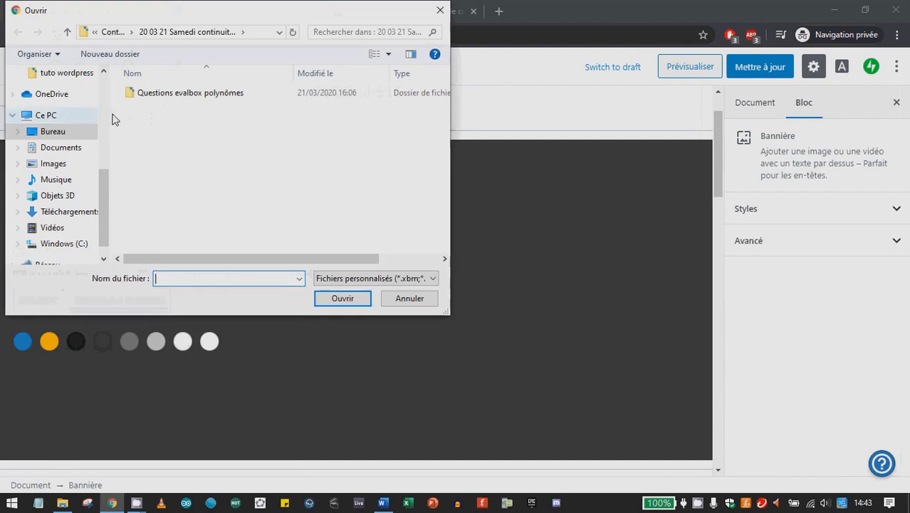
click(55, 136)
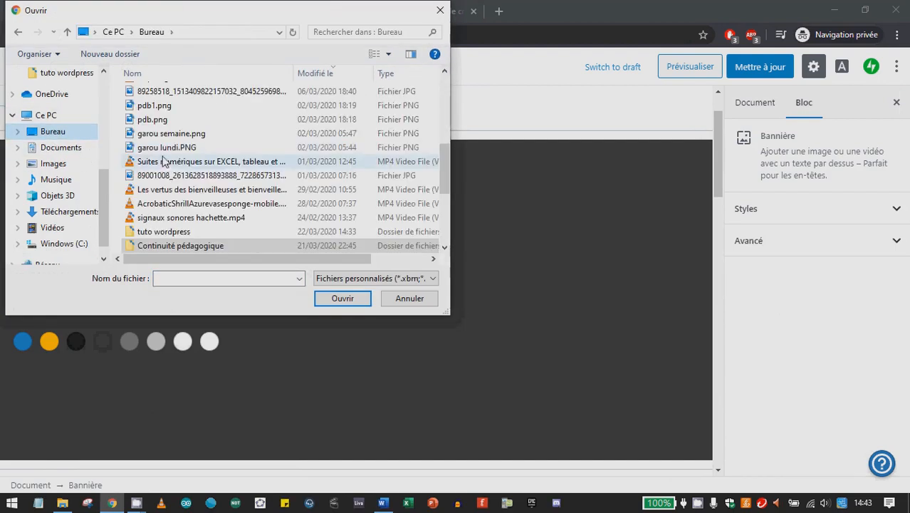
double_click(171, 233)
double_click(167, 110)
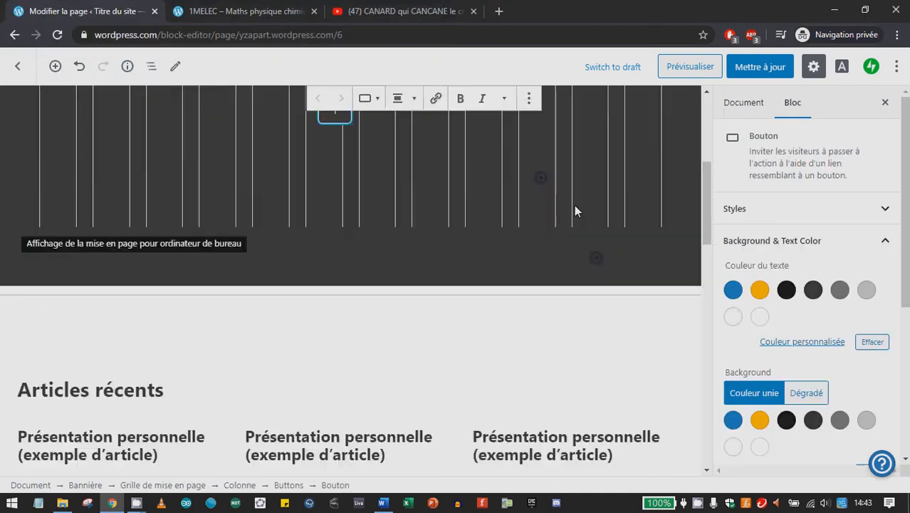
scroll(572, 206, down, 10)
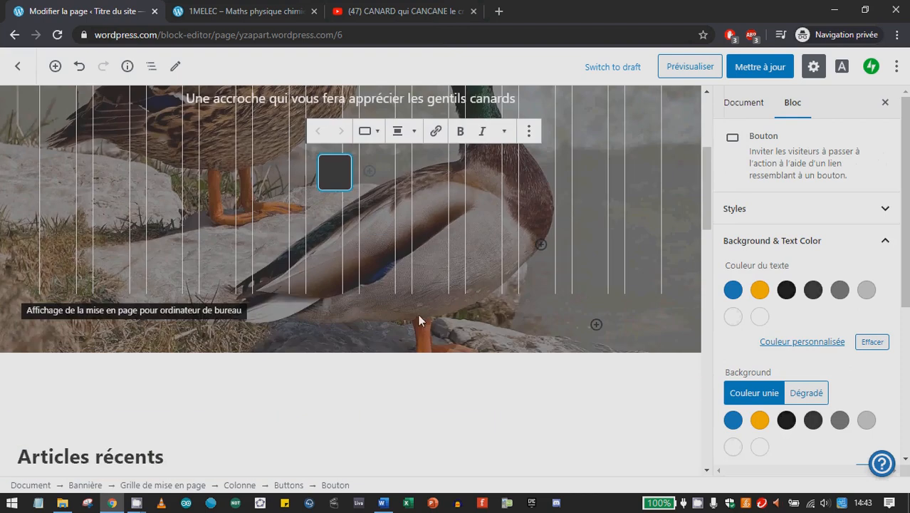
Step: Select the recent articles group and look through the sections below the banner
click(447, 376)
scroll(450, 371, up, 5)
scroll(447, 370, down, 4)
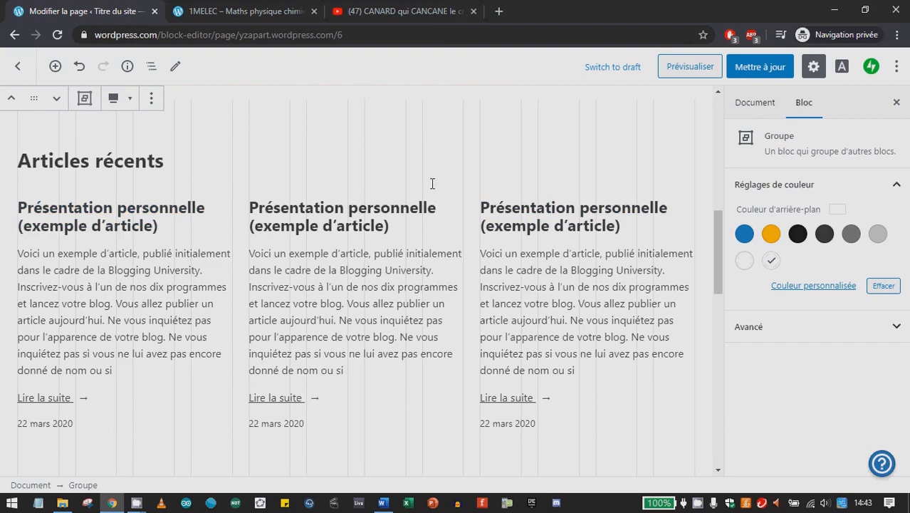
scroll(644, 302, down, 6)
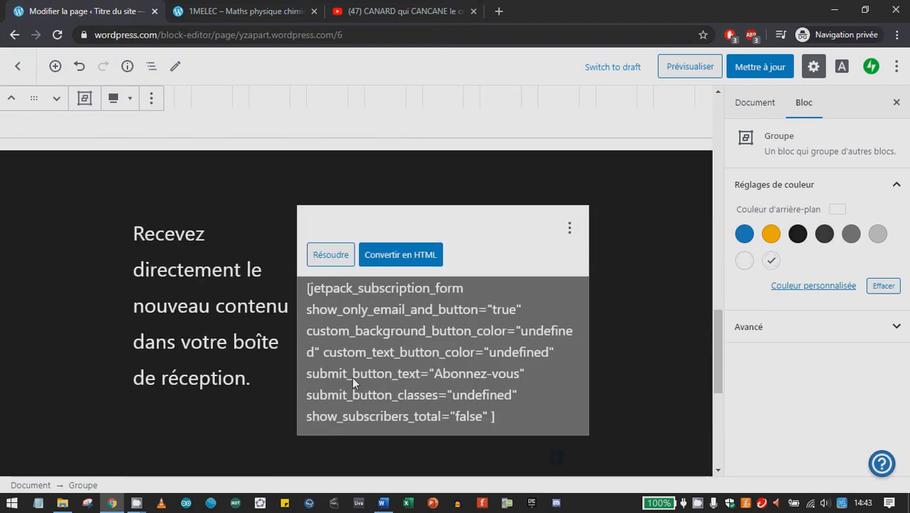
Step: Preview the home page in desktop view and look over its banner and the sections below it
scroll(661, 178, up, 6)
click(690, 67)
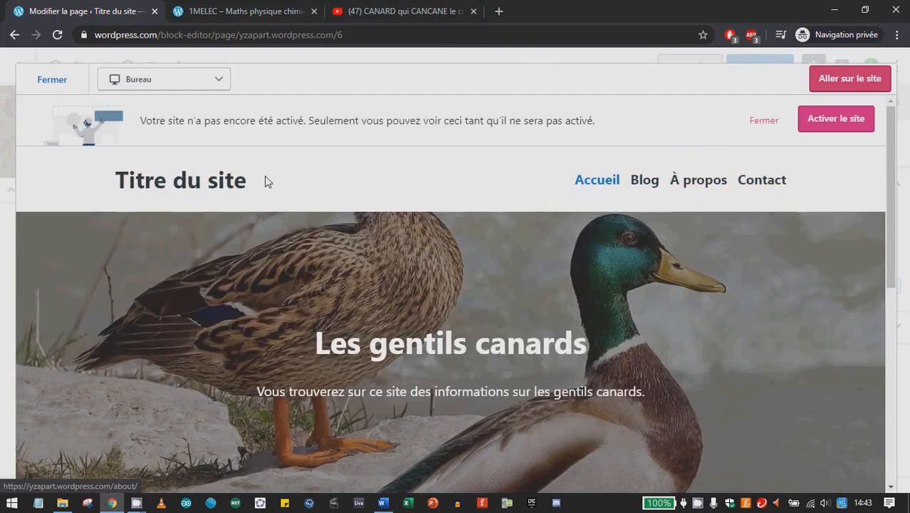
scroll(783, 192, down, 1)
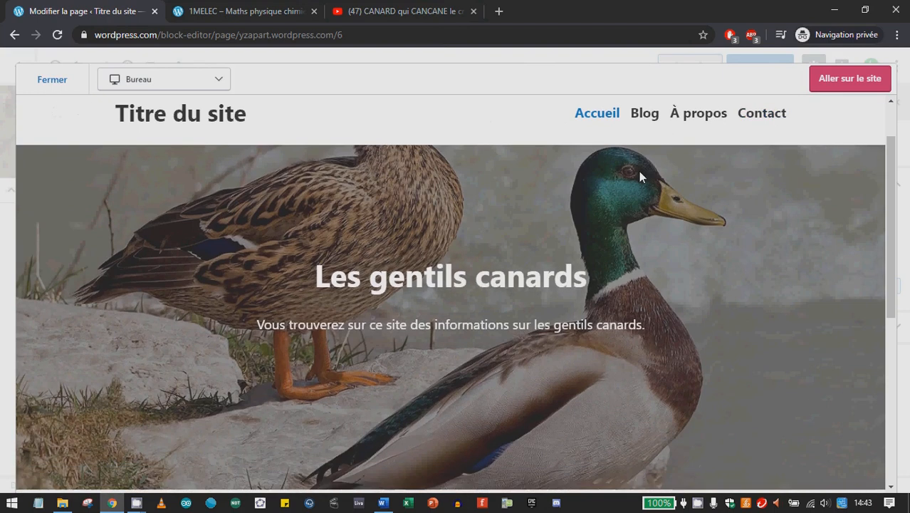
scroll(447, 187, down, 3)
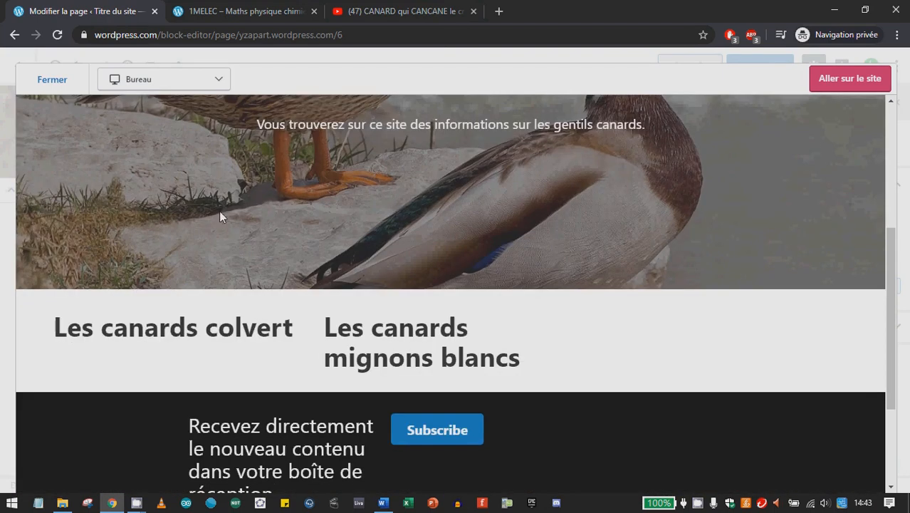
click(51, 79)
Step: Remove the empty button block below the tagline in the banner
scroll(504, 262, up, 5)
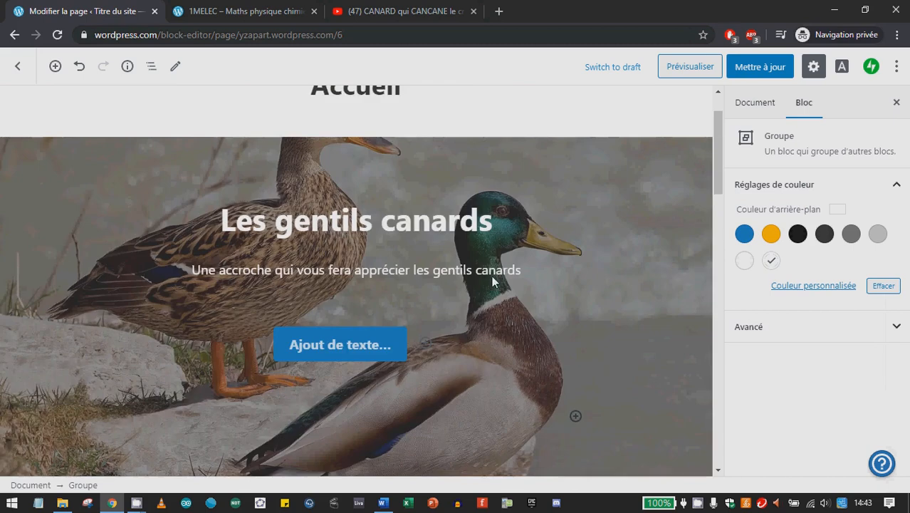
scroll(247, 233, up, 1)
scroll(270, 218, down, 2)
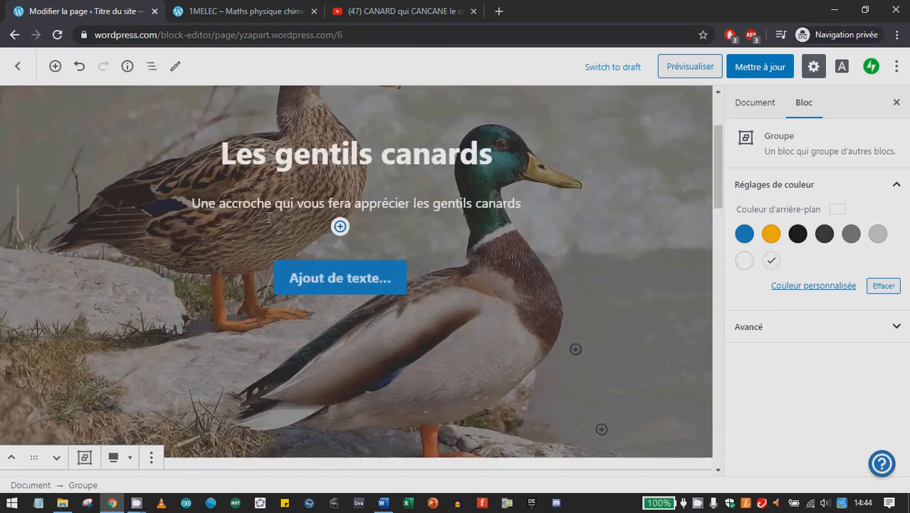
scroll(269, 218, down, 2)
scroll(354, 214, up, 1)
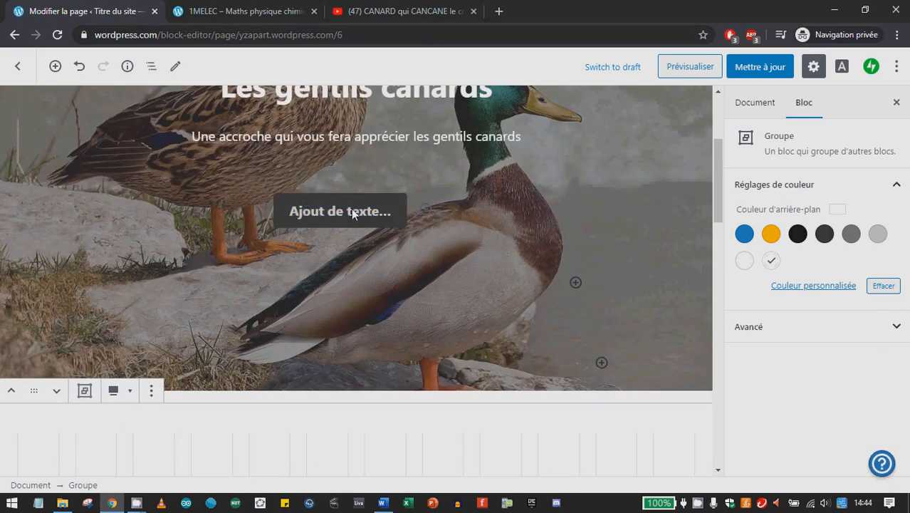
click(354, 214)
click(380, 258)
click(340, 212)
click(530, 170)
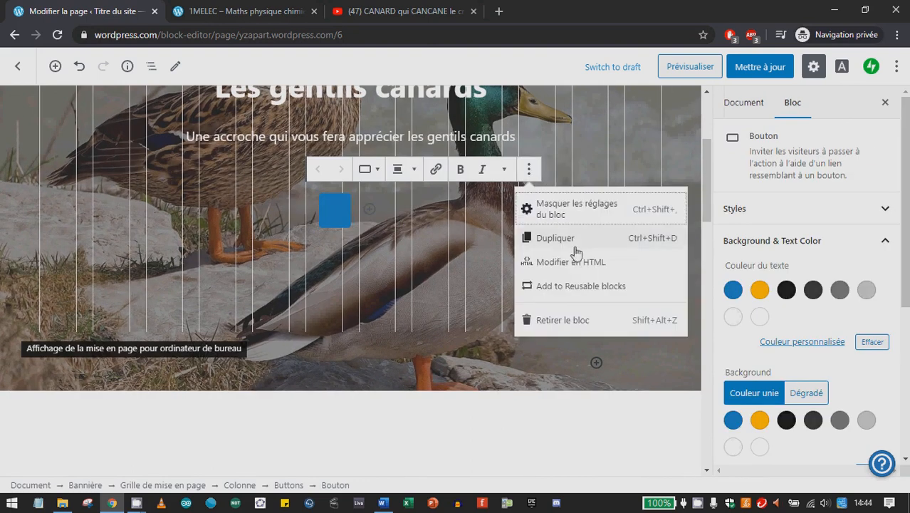
click(528, 320)
Step: Remove the Blog Posts block with the sample posts under the "Articles récents" heading
scroll(403, 273, up, 3)
scroll(404, 273, down, 5)
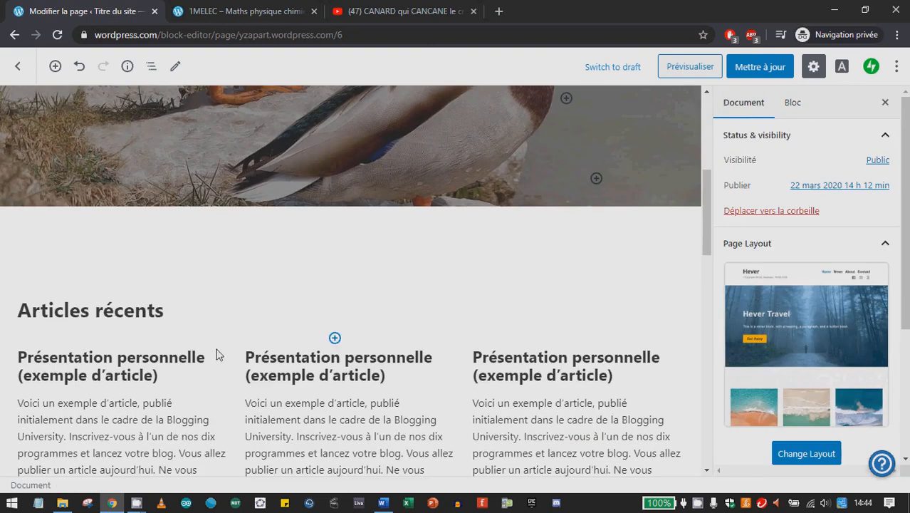
click(209, 373)
scroll(200, 346, up, 2)
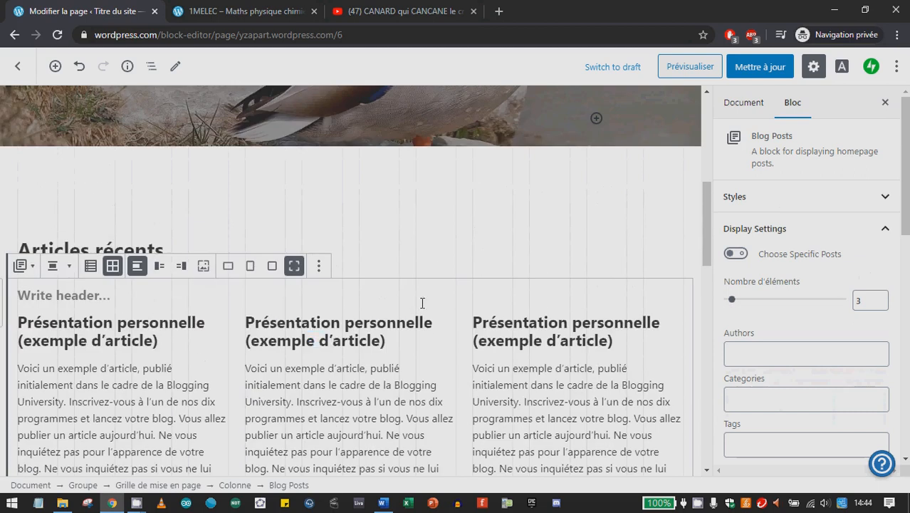
scroll(267, 353, down, 1)
click(319, 198)
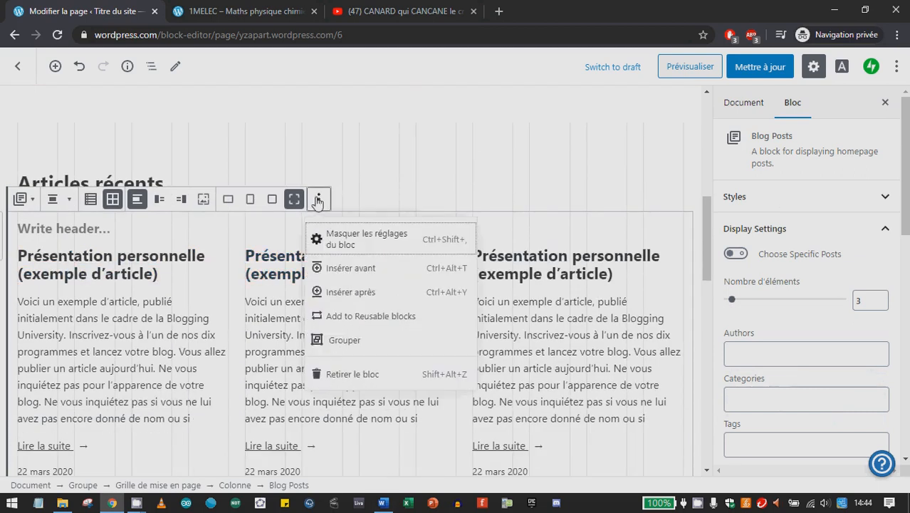
click(345, 374)
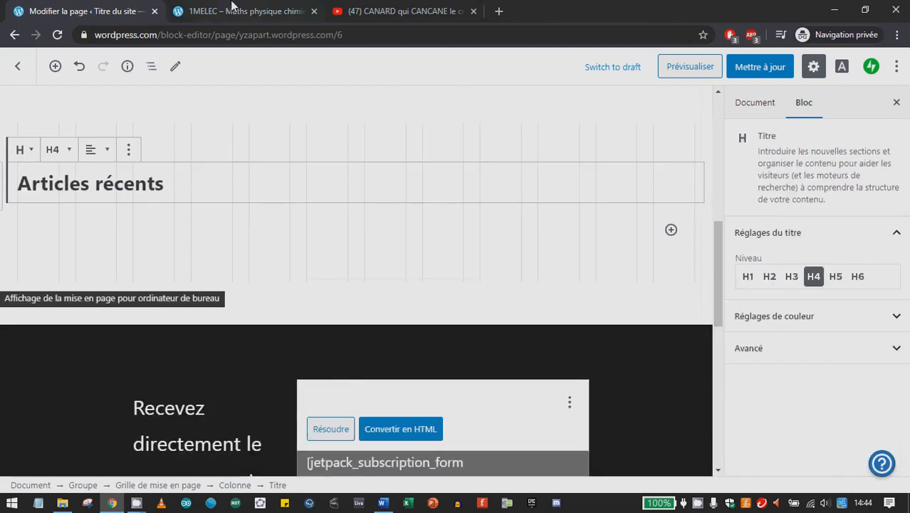
Step: Switch to the maths and physics site's home page and examine its banner text and class links as a model
click(231, 11)
click(14, 35)
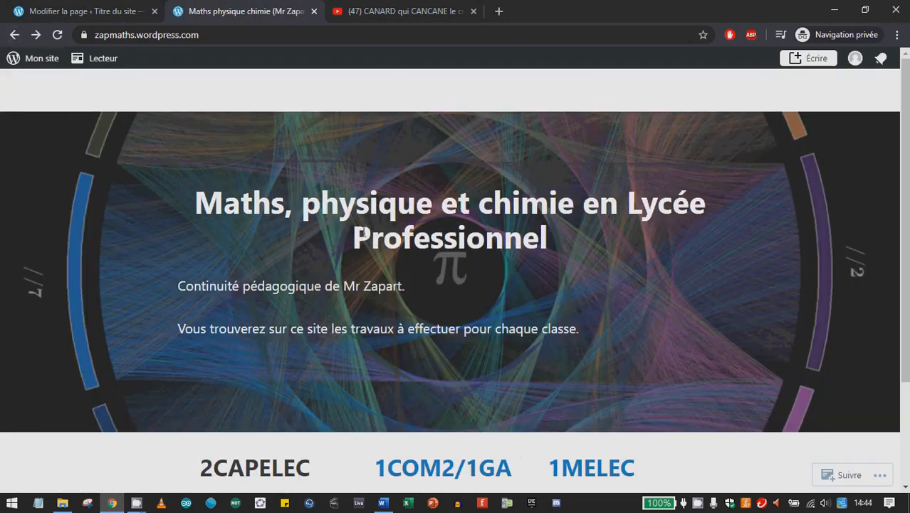
drag(356, 209, 462, 240)
drag(355, 288, 361, 292)
scroll(365, 294, down, 3)
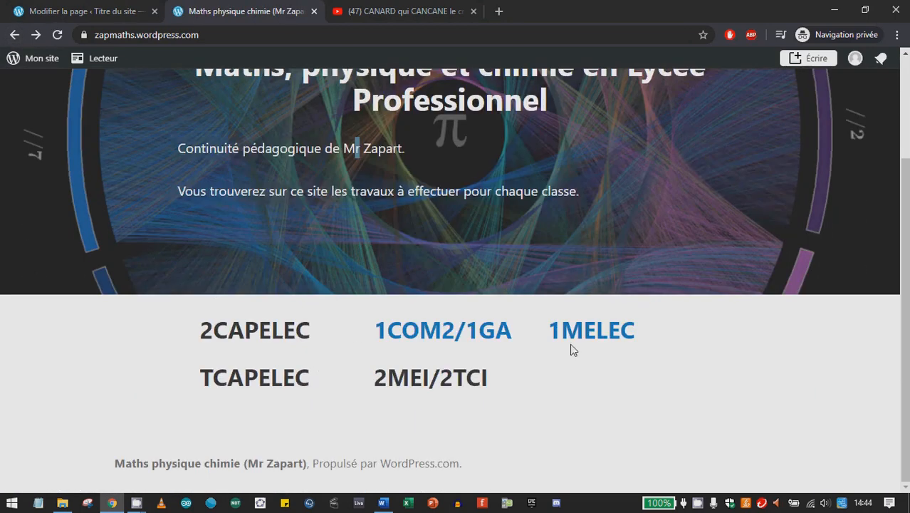
scroll(428, 378, up, 1)
click(584, 395)
scroll(264, 289, down, 2)
Step: Return to the duck page's editor and remove the black group containing the subscription form
click(124, 6)
scroll(246, 238, up, 5)
scroll(250, 246, down, 8)
scroll(246, 253, up, 3)
click(242, 345)
scroll(257, 334, down, 5)
scroll(194, 289, up, 2)
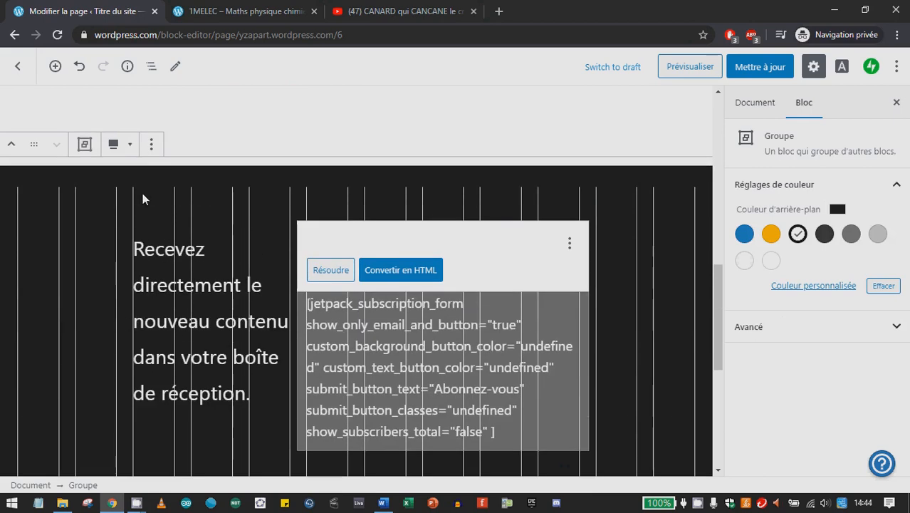
scroll(155, 159, down, 2)
scroll(142, 148, up, 3)
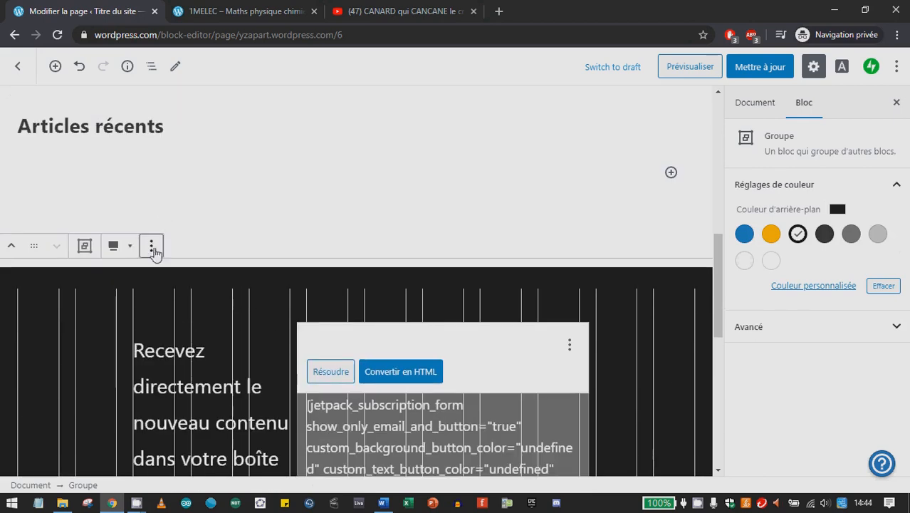
click(152, 246)
click(235, 446)
Step: Remove the "Articles récents" heading block below the banner
scroll(244, 350, up, 5)
scroll(138, 320, down, 3)
click(138, 310)
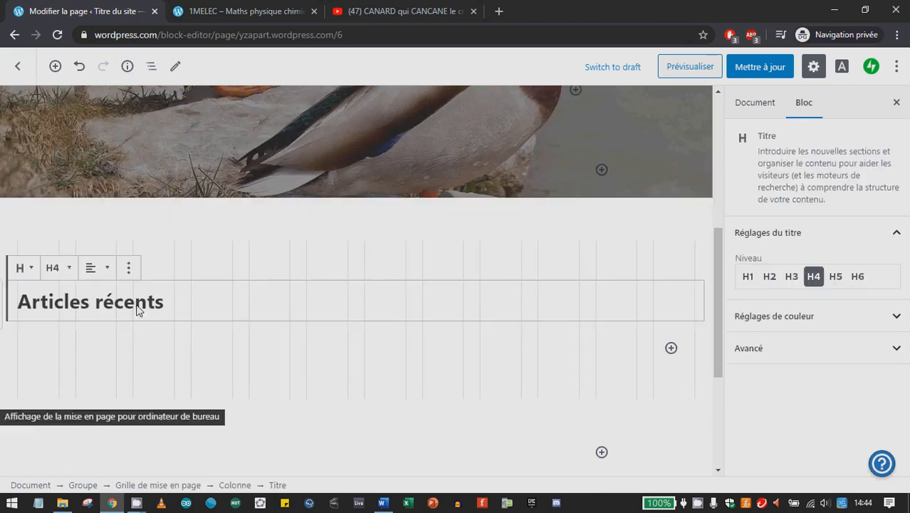
click(130, 269)
click(162, 475)
scroll(430, 370, up, 5)
scroll(284, 201, down, 2)
scroll(283, 202, up, 2)
drag(299, 151, 550, 109)
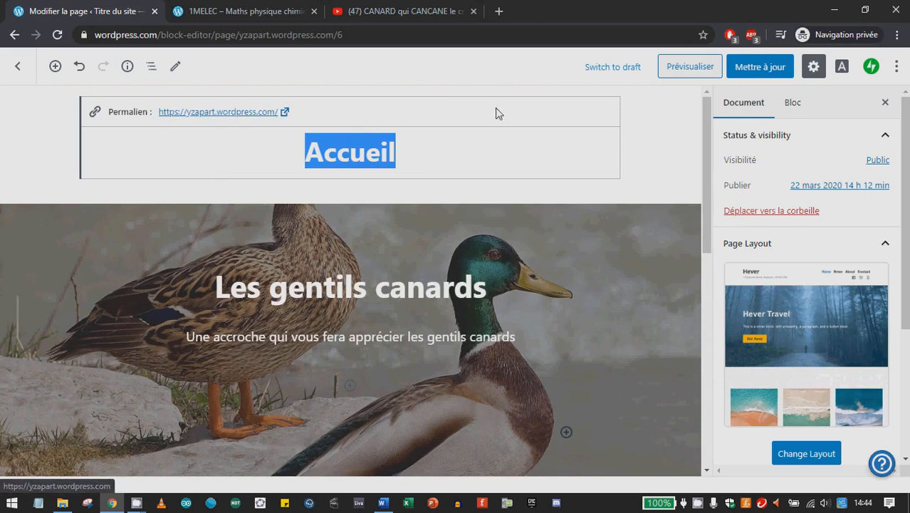
Step: Insert a "Grille de mise en page" block with three columns in the empty column below the banner
scroll(11, 114, down, 5)
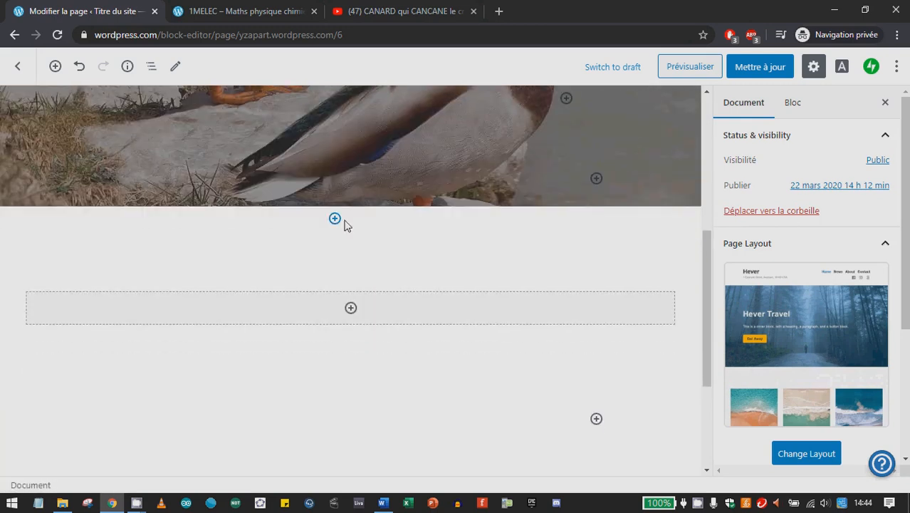
click(349, 271)
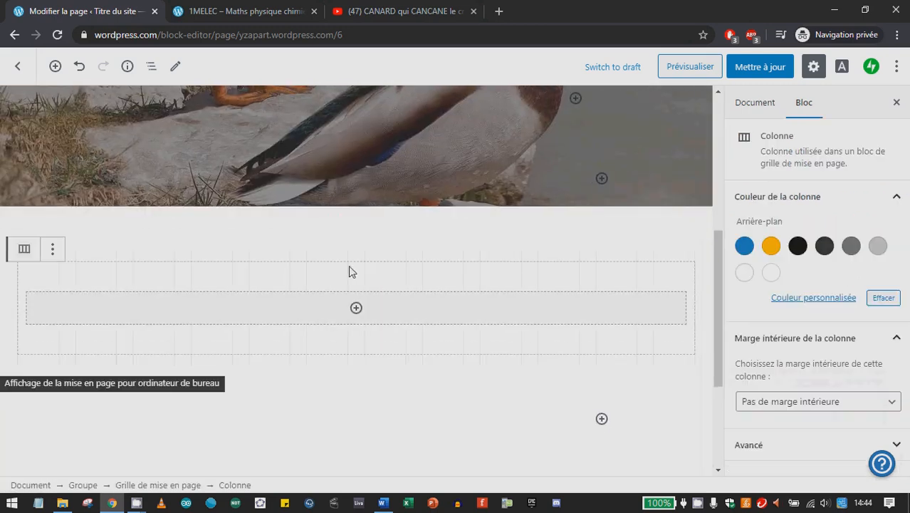
click(54, 255)
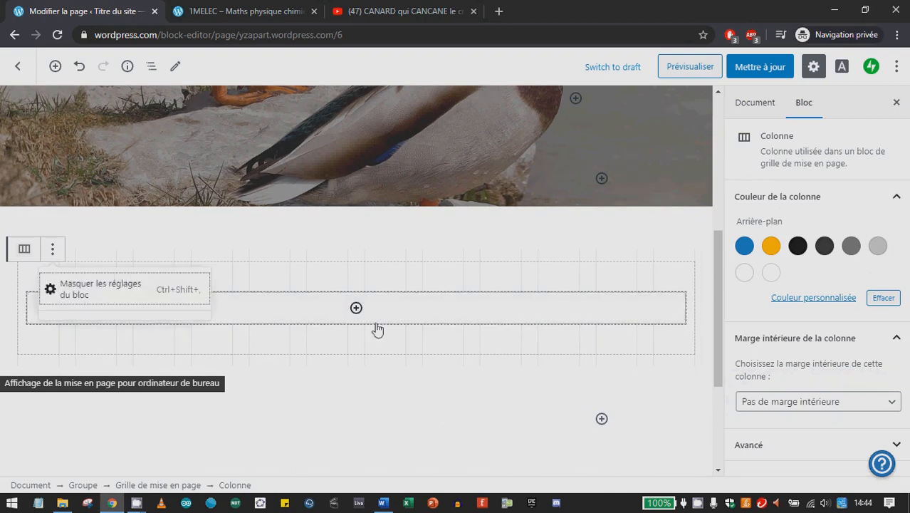
click(357, 309)
scroll(353, 204, down, 5)
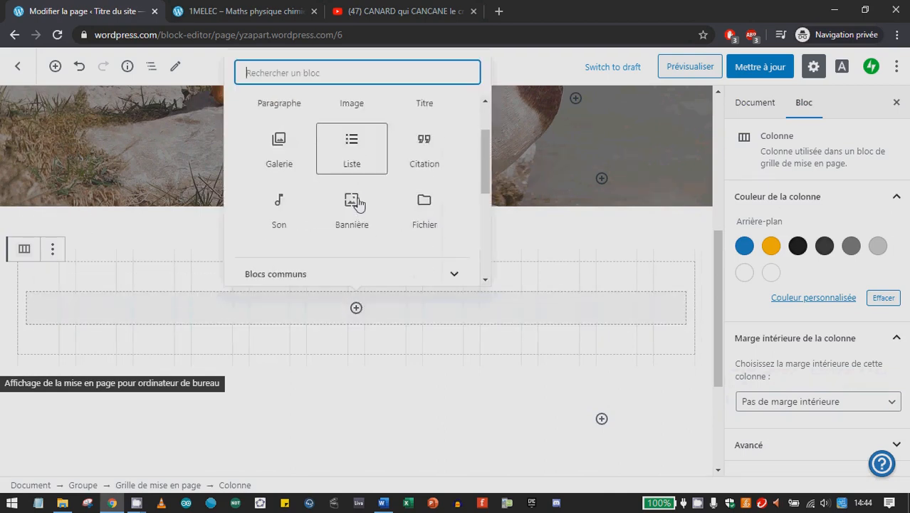
click(290, 184)
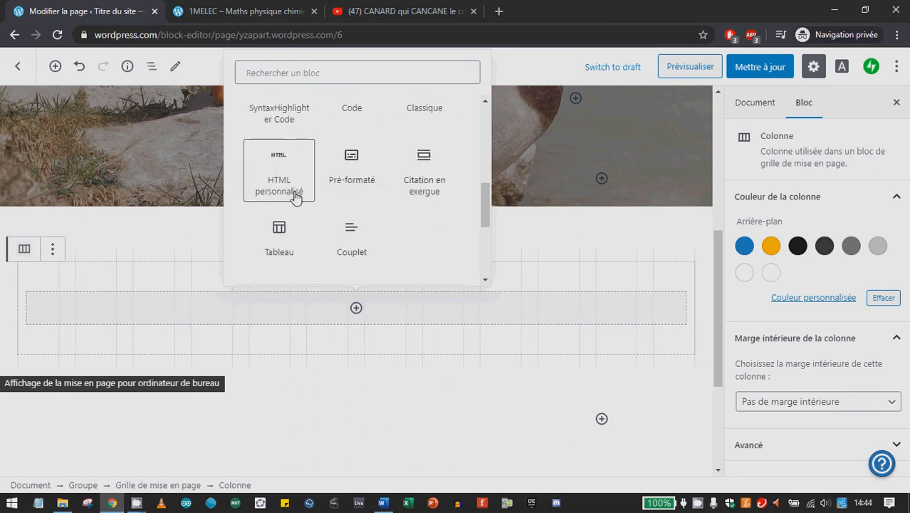
scroll(299, 221, up, 1)
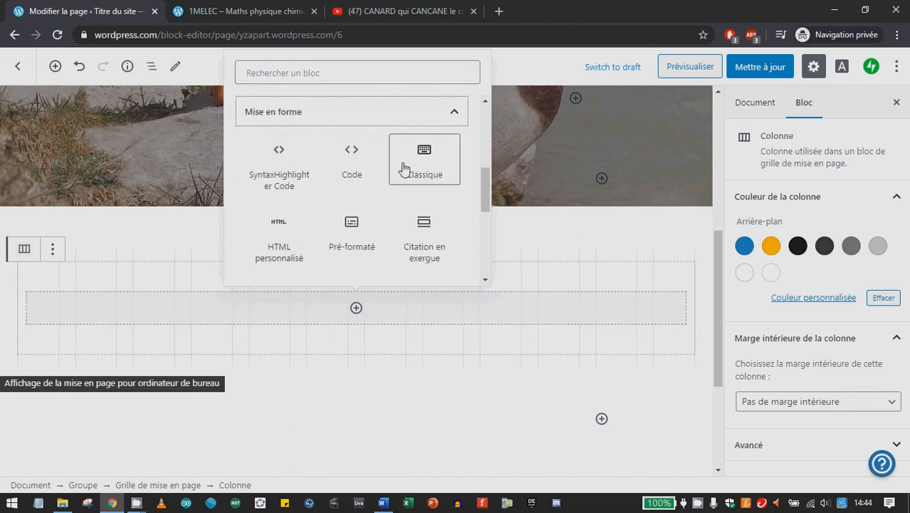
scroll(404, 207, down, 2)
click(322, 235)
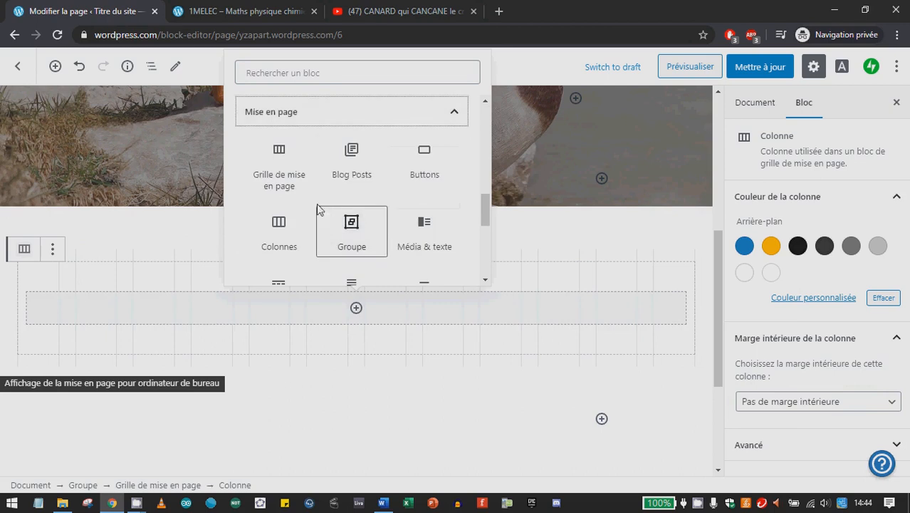
scroll(335, 188, down, 1)
scroll(300, 187, up, 1)
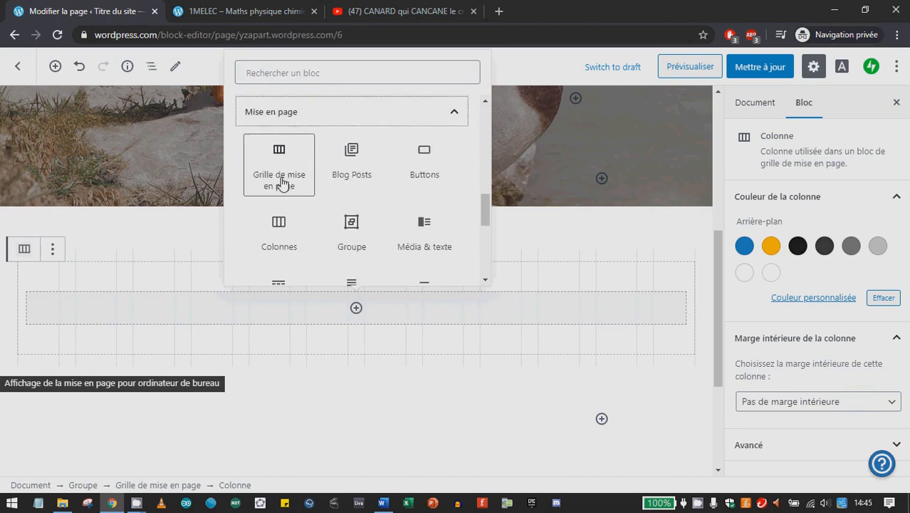
click(282, 175)
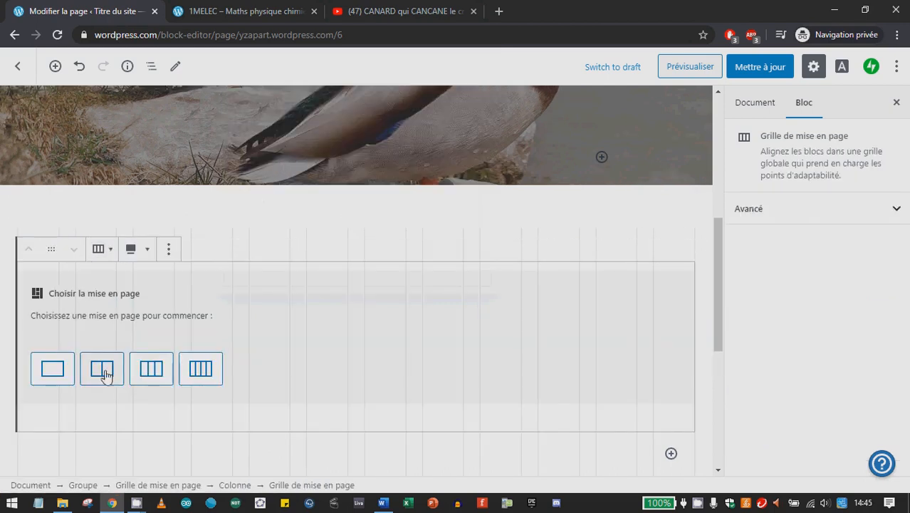
click(147, 368)
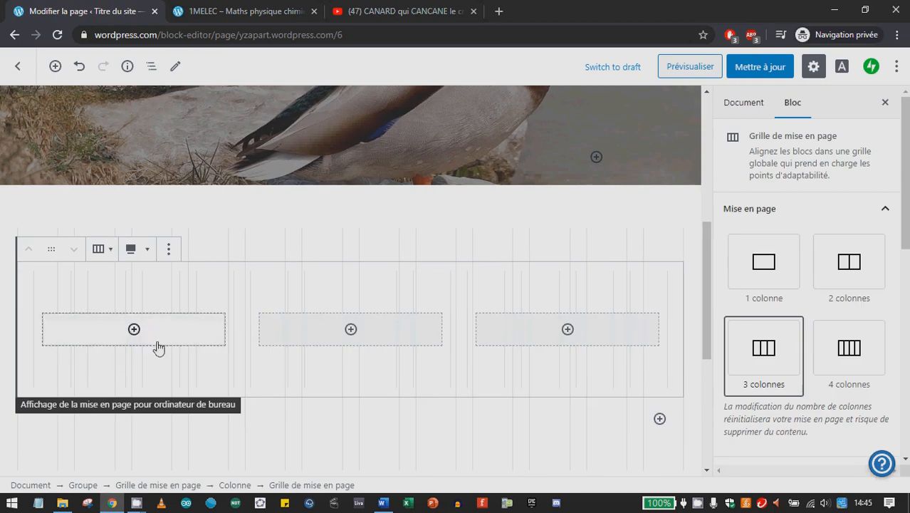
Step: Add a heading block reading "Les canards colvert" in the grid's first column
click(134, 329)
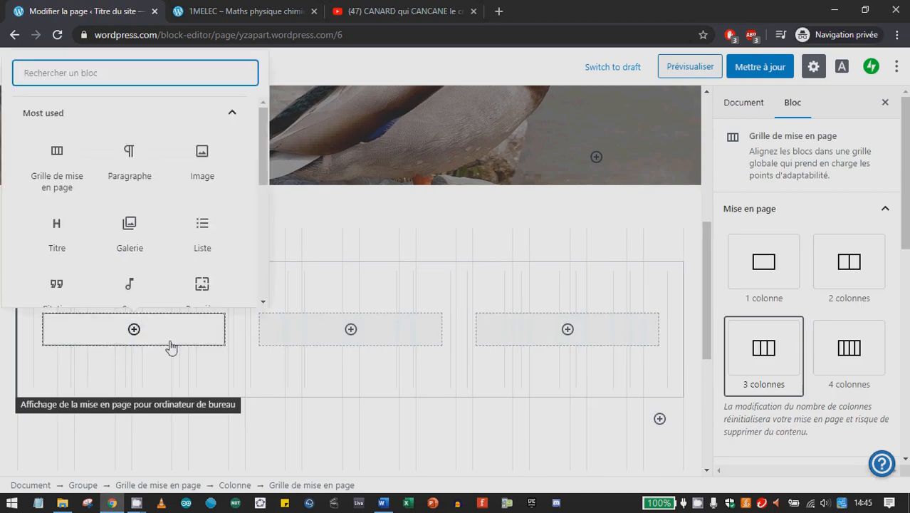
click(137, 336)
click(136, 332)
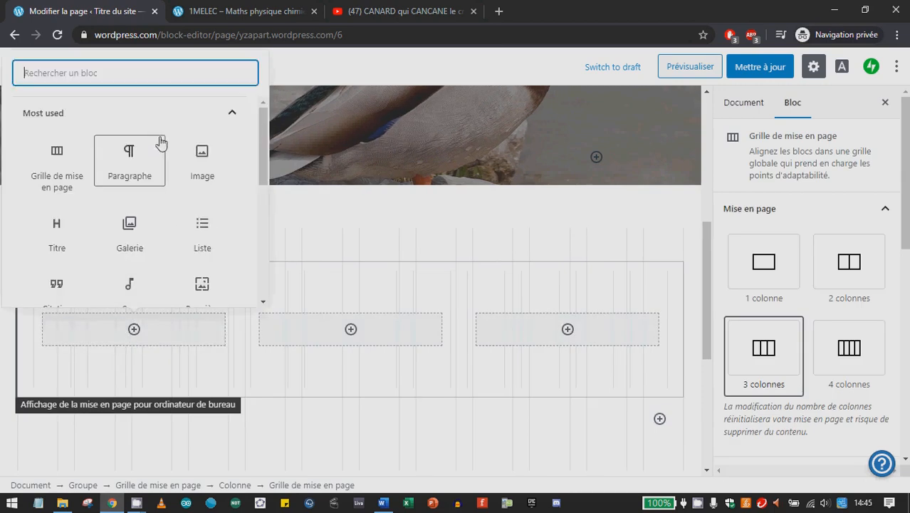
click(59, 235)
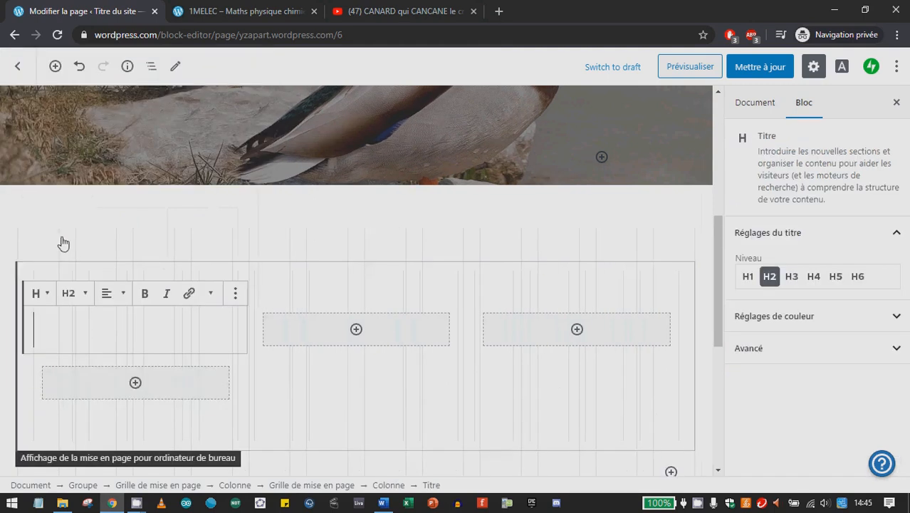
text(Les canar)
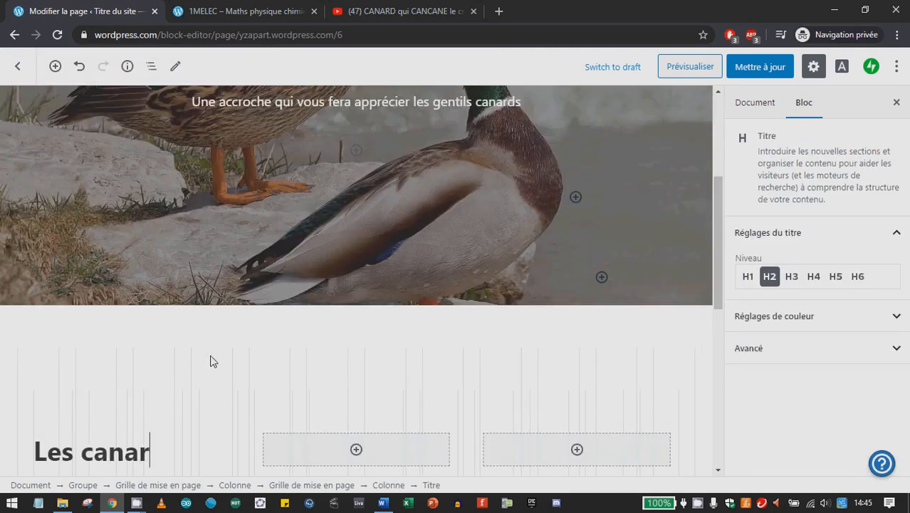
text(ds colvert)
Step: Add a heading block reading "Les canards mignons blancs" in the grid's second column
click(372, 427)
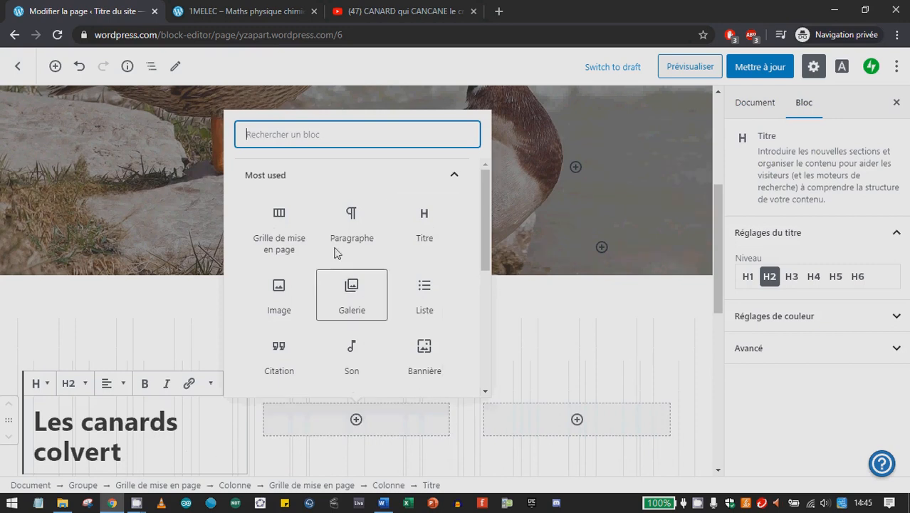
click(418, 228)
text(Les c)
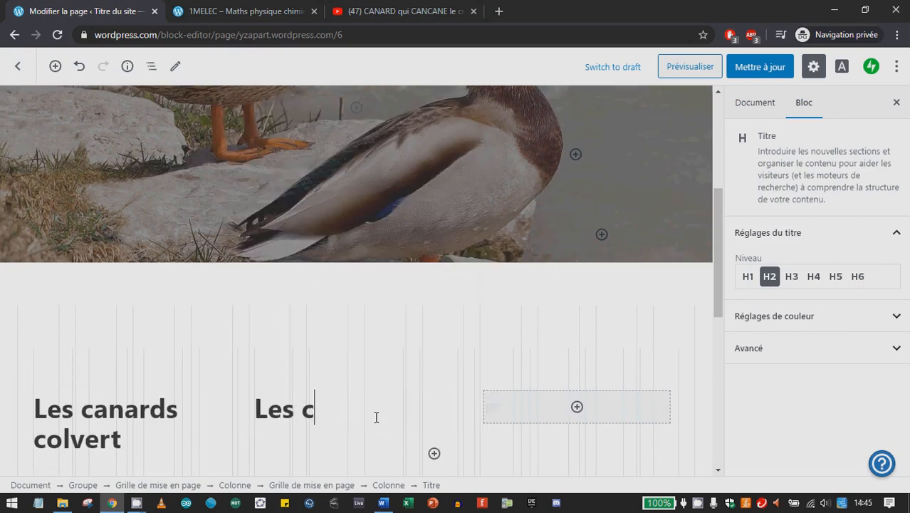
text(anards mignons blancs)
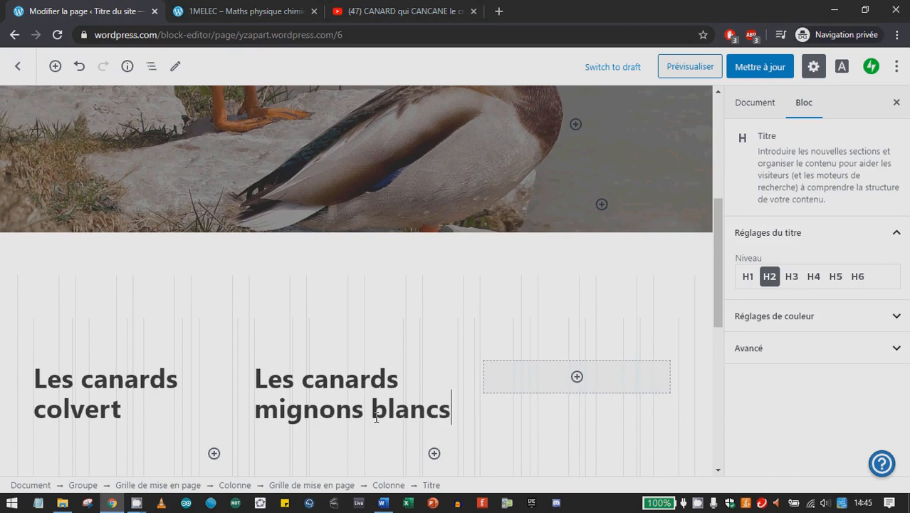
Step: Add a heading block reading "Les canards mandarin" in the grid's third column
click(579, 389)
click(573, 191)
text(Les canar)
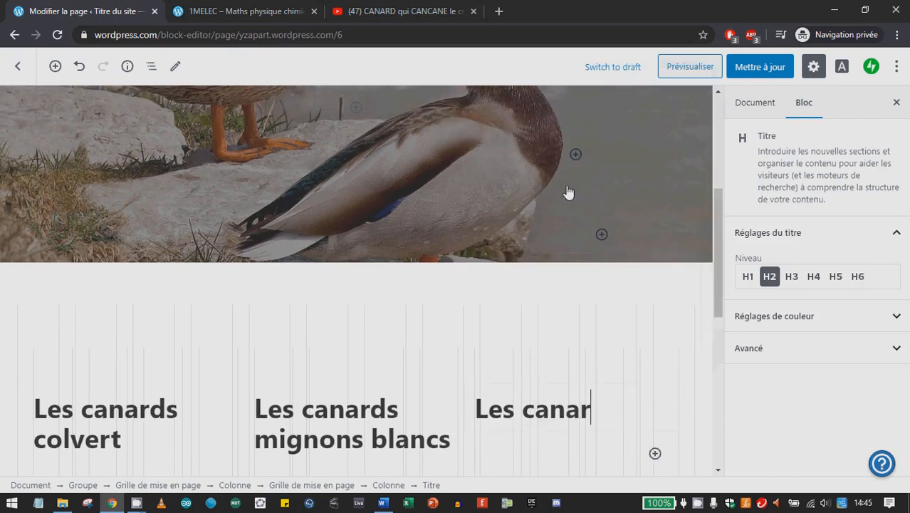
text(ds mandarin)
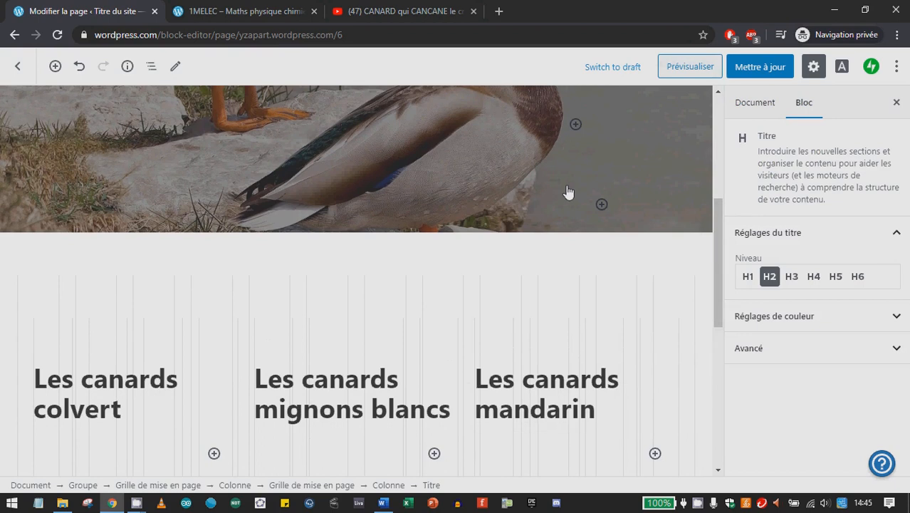
Step: Save the home page changes by updating the published page
click(459, 293)
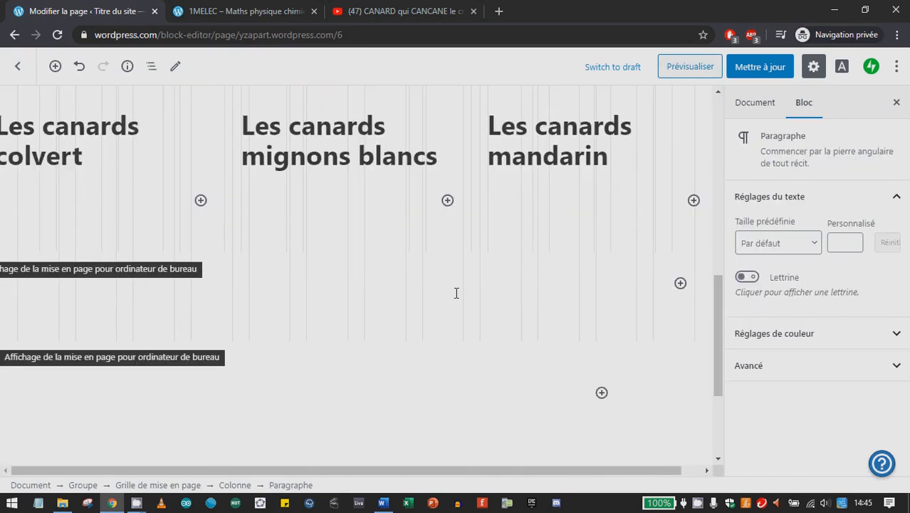
scroll(456, 294, up, 4)
scroll(455, 296, down, 4)
scroll(453, 308, up, 4)
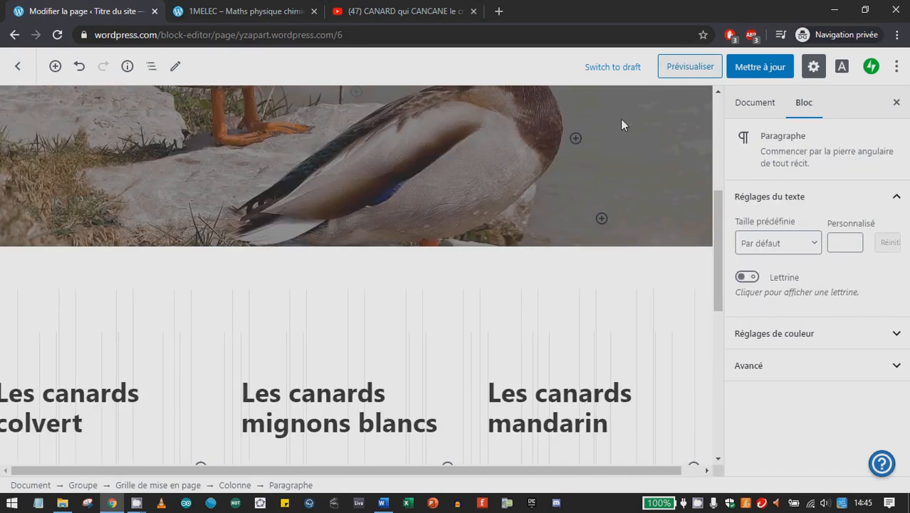
click(747, 73)
scroll(416, 300, down, 4)
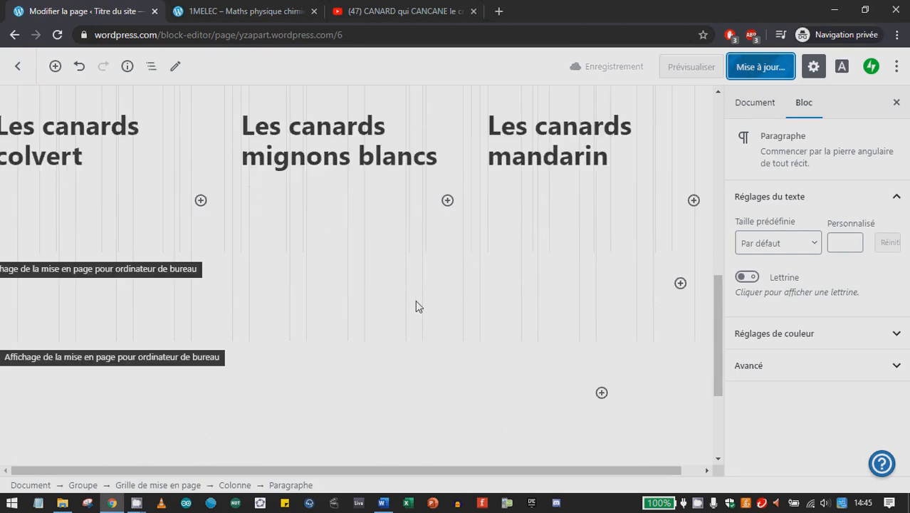
scroll(416, 305, up, 5)
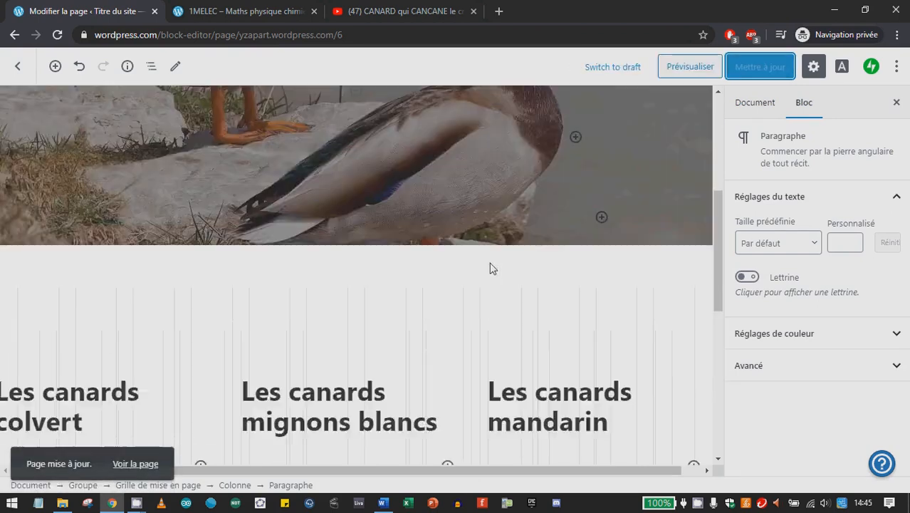
Step: Preview the page in desktop view, examine the banner and three duck headings, and open the site in a new tab
scroll(490, 267, up, 2)
click(684, 71)
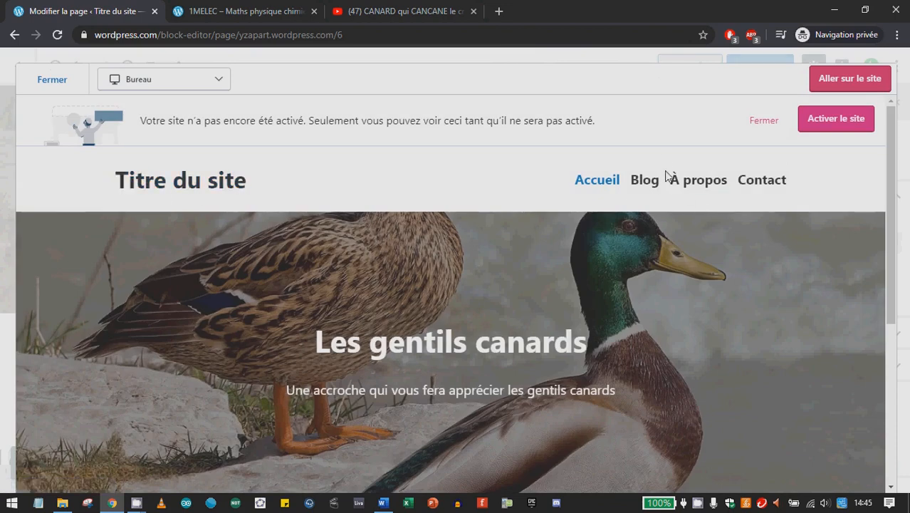
scroll(474, 192, down, 2)
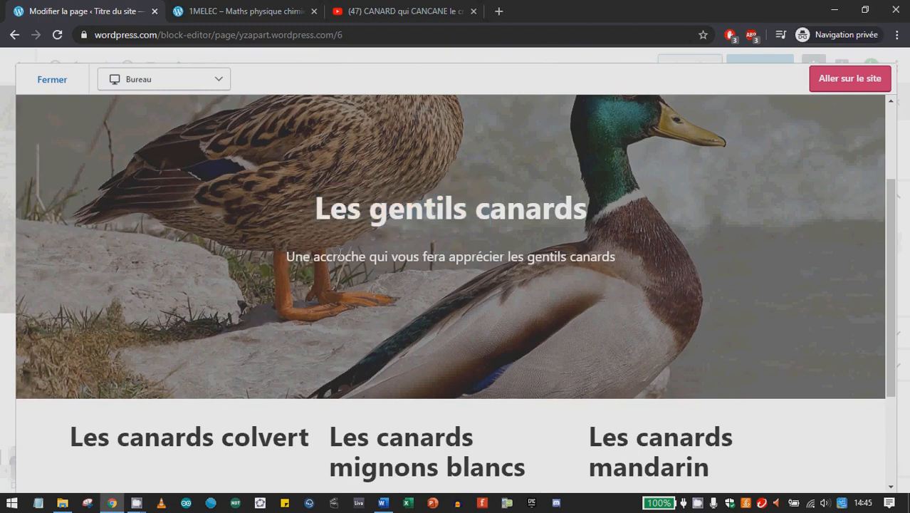
scroll(749, 235, down, 1)
scroll(750, 235, down, 1)
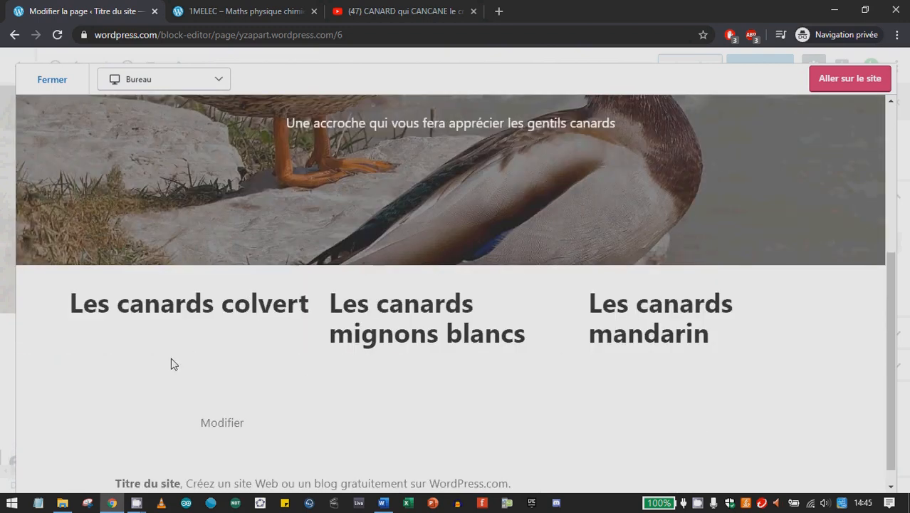
scroll(330, 300, down, 1)
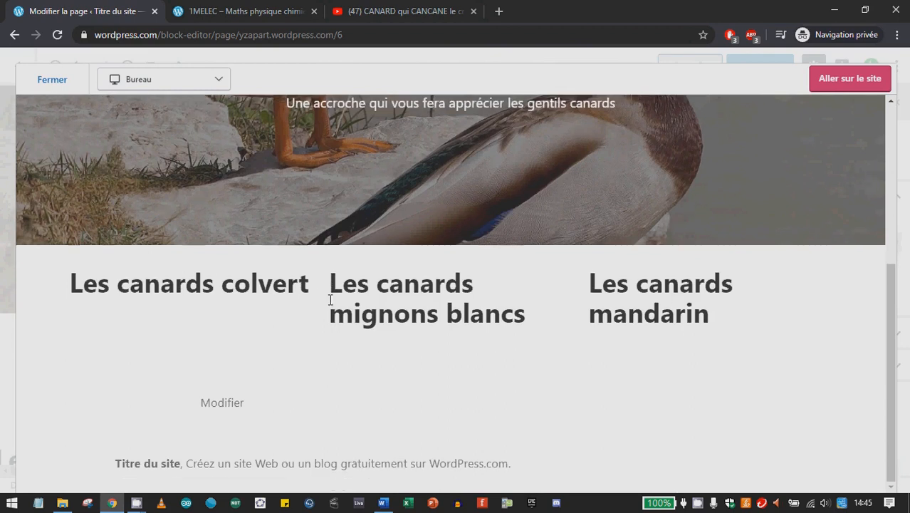
drag(630, 315, 682, 185)
click(838, 84)
click(94, 9)
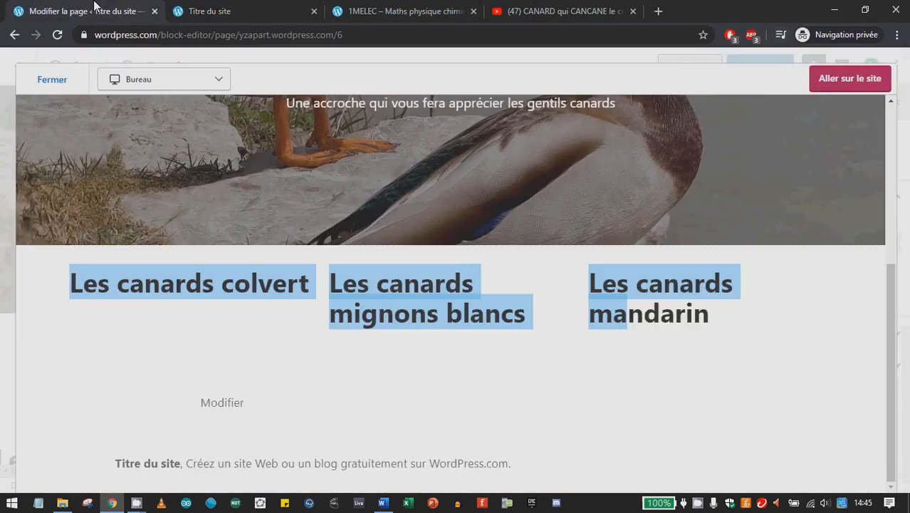
click(539, 299)
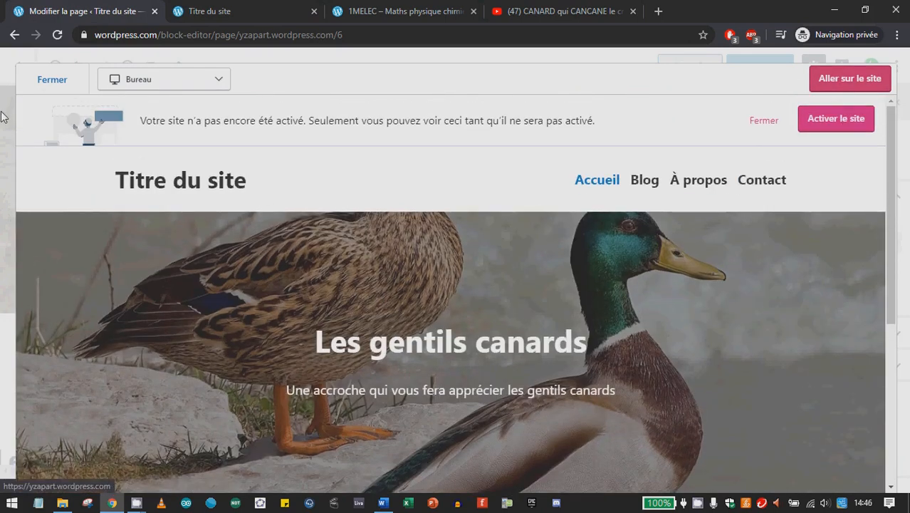
Step: Close the preview and leave the page editor for the site's dashboard
click(52, 79)
click(19, 68)
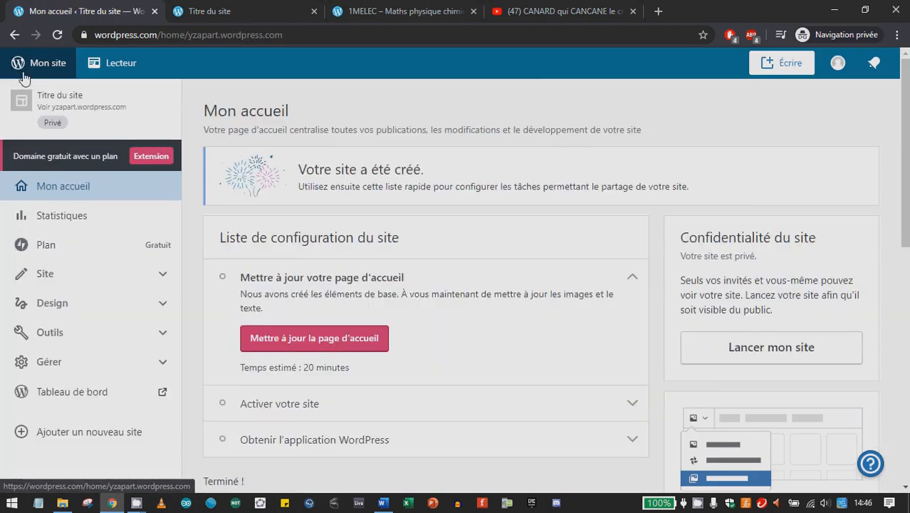
Step: Open the site's design customizer and hide the site title and description in the site identity settings
click(112, 275)
scroll(96, 292, down, 1)
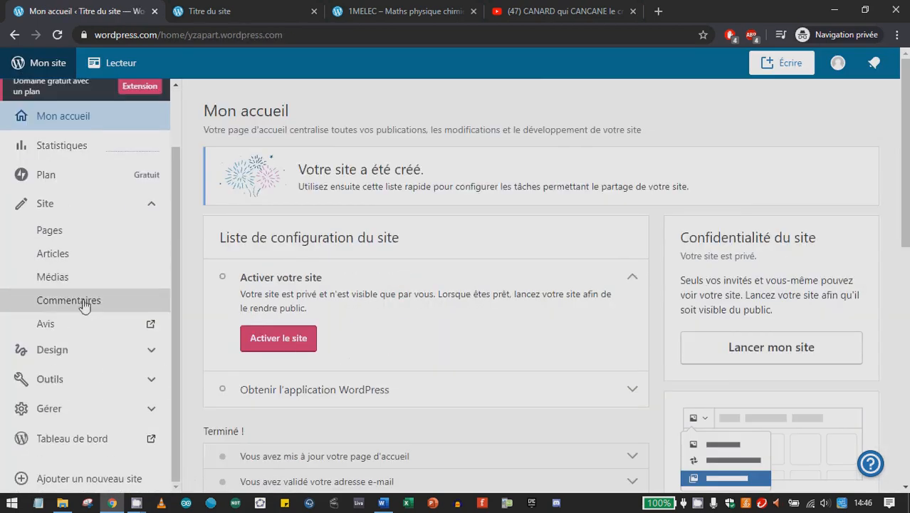
click(143, 350)
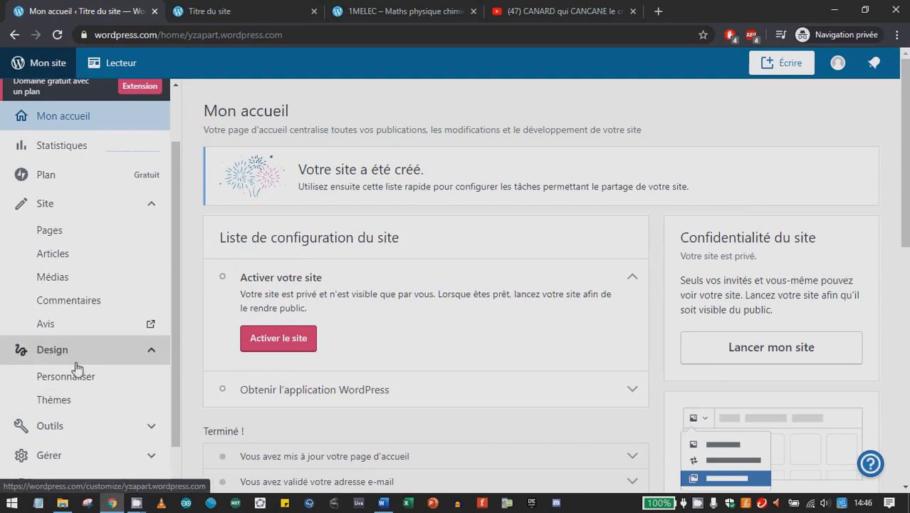
click(46, 382)
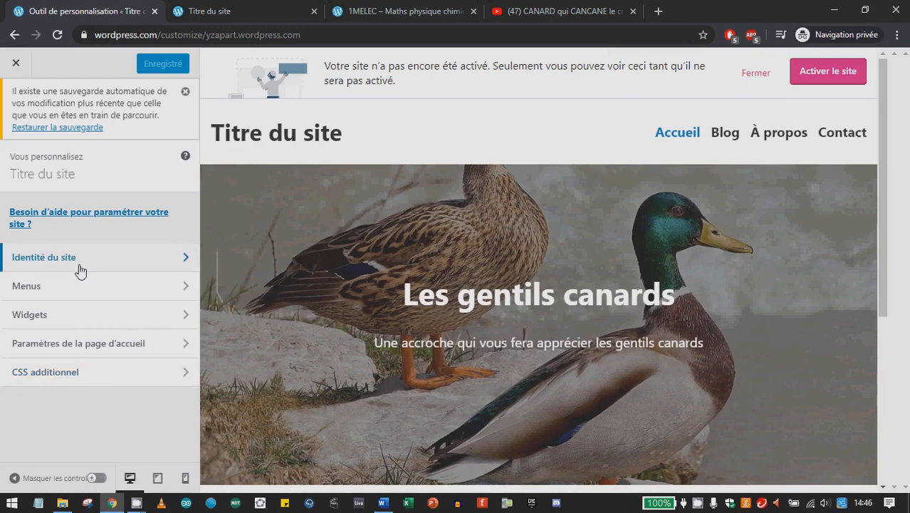
click(81, 269)
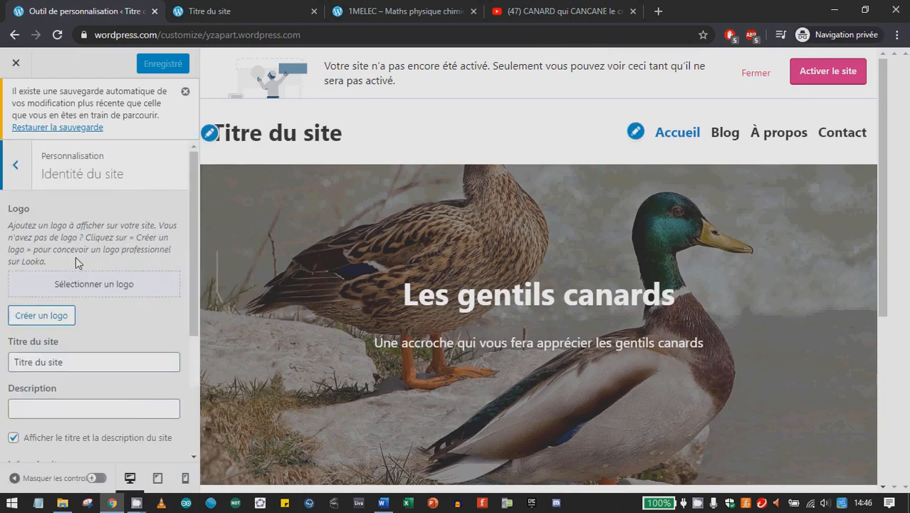
scroll(84, 257, down, 2)
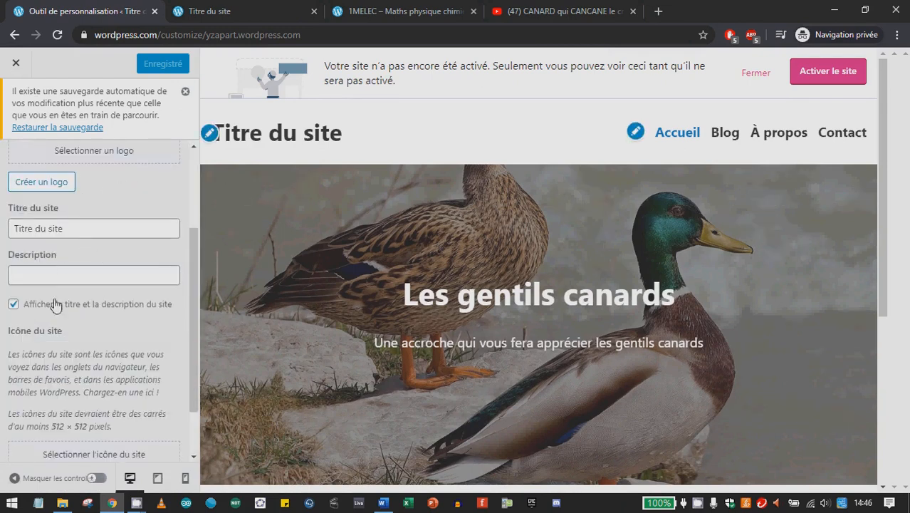
click(29, 308)
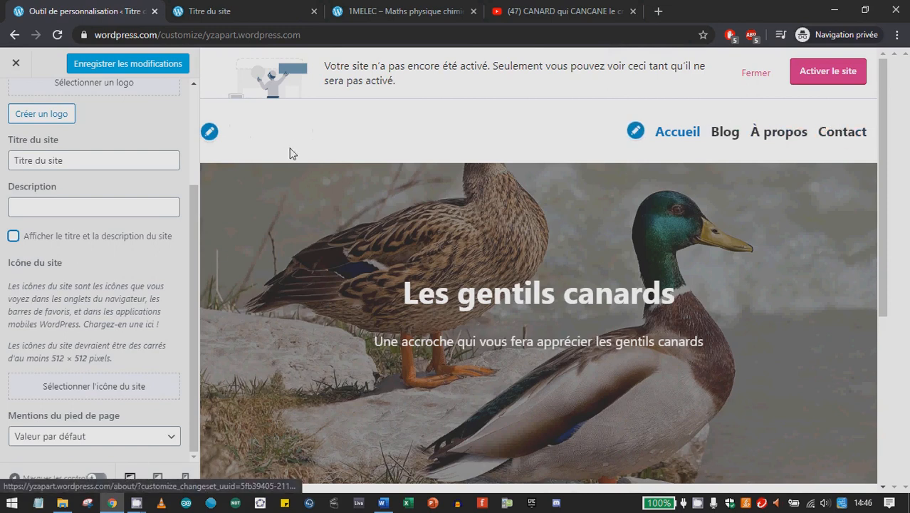
Step: Delete the Primary navigation menu after clearing its Principal location, and return to the dashboard without saving the customizations
click(637, 132)
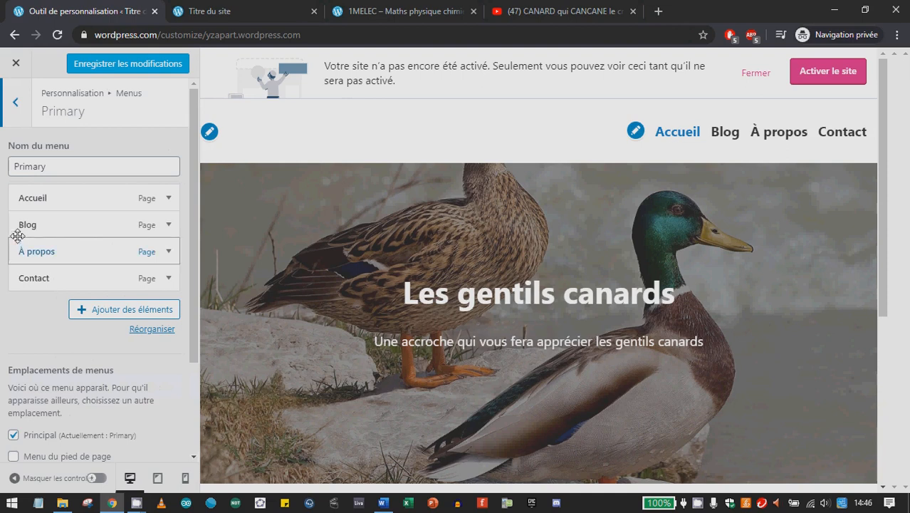
scroll(19, 245, down, 1)
click(14, 369)
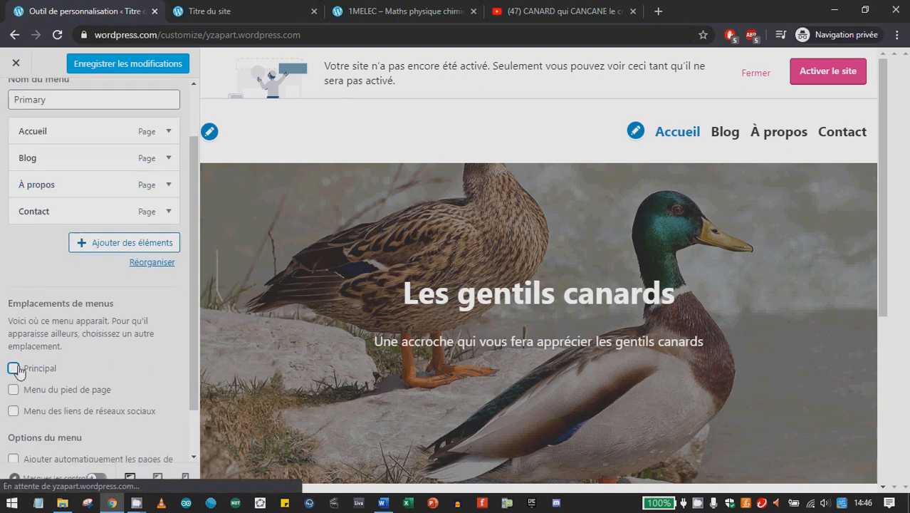
scroll(82, 290, down, 1)
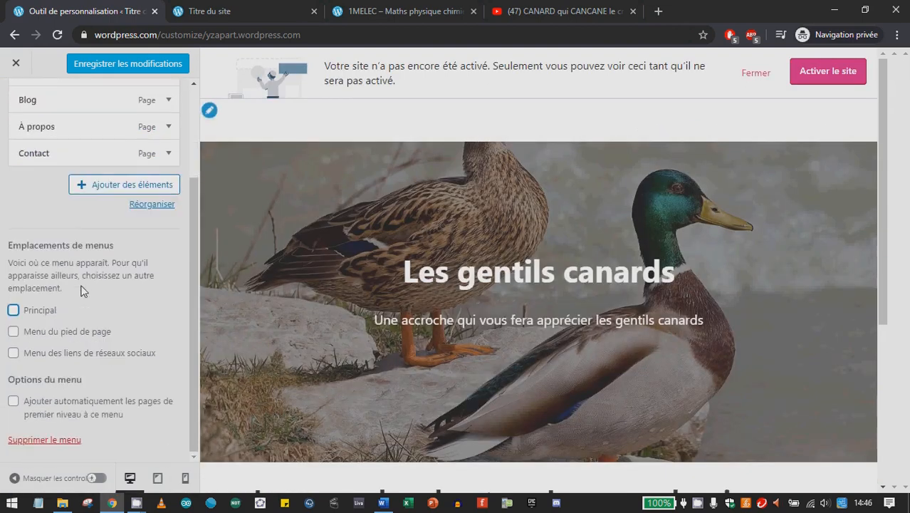
scroll(84, 291, up, 1)
scroll(84, 308, down, 1)
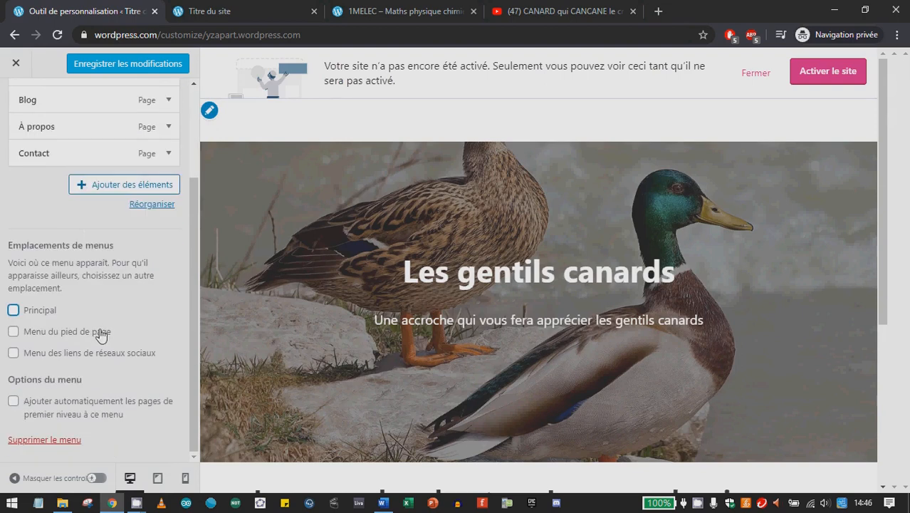
click(70, 439)
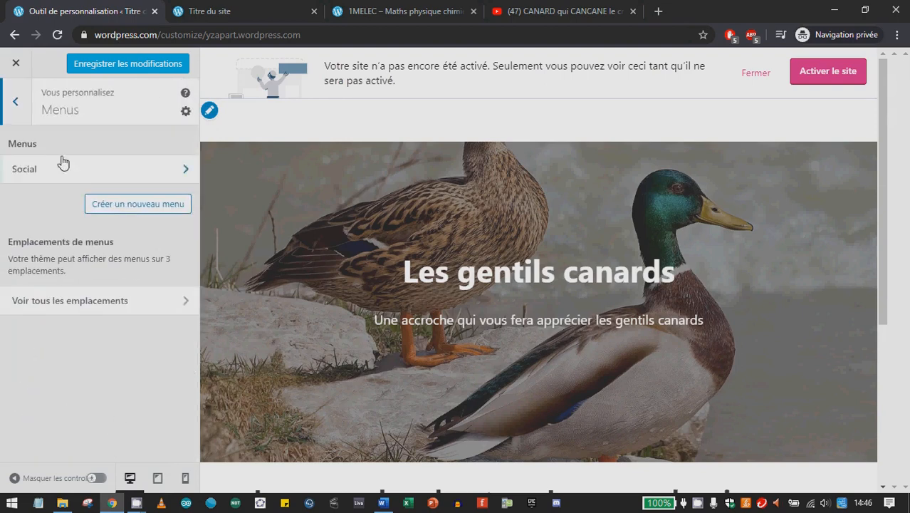
click(16, 102)
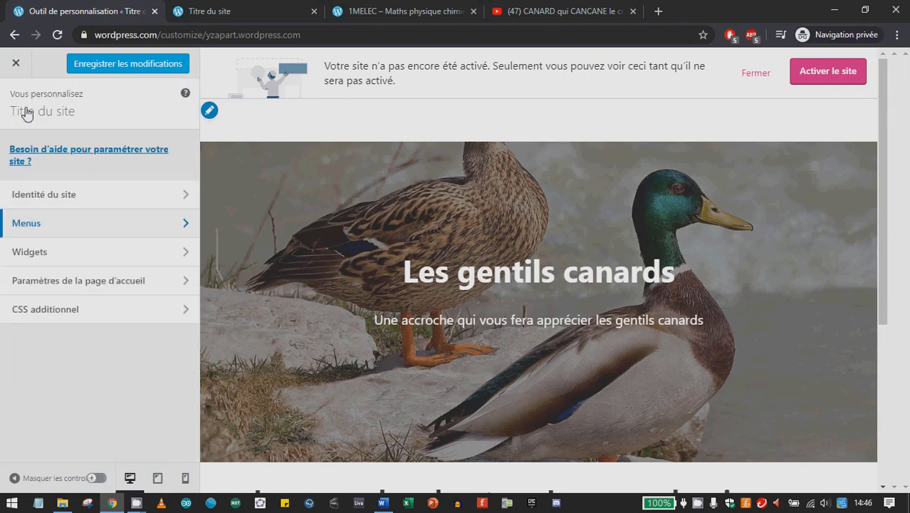
click(13, 36)
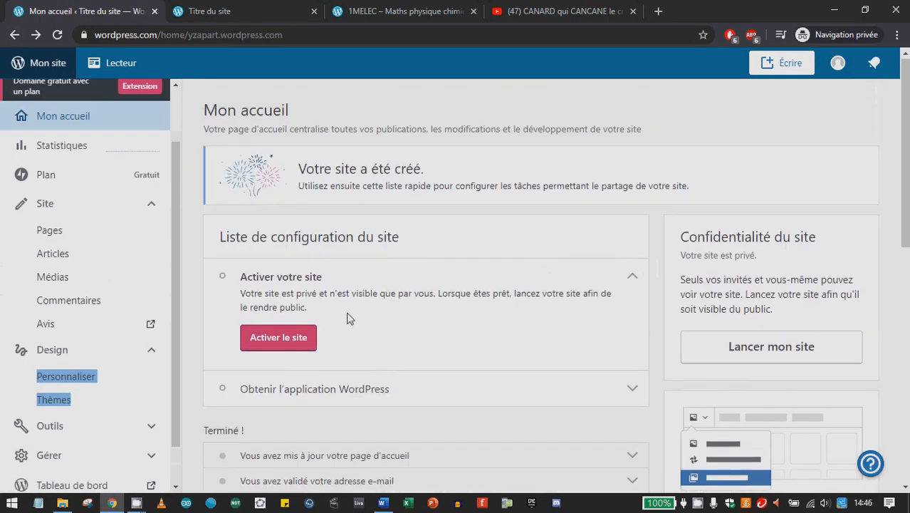
Step: Launch the site with the free yzapart.wordpress.com address and the free plan
click(288, 342)
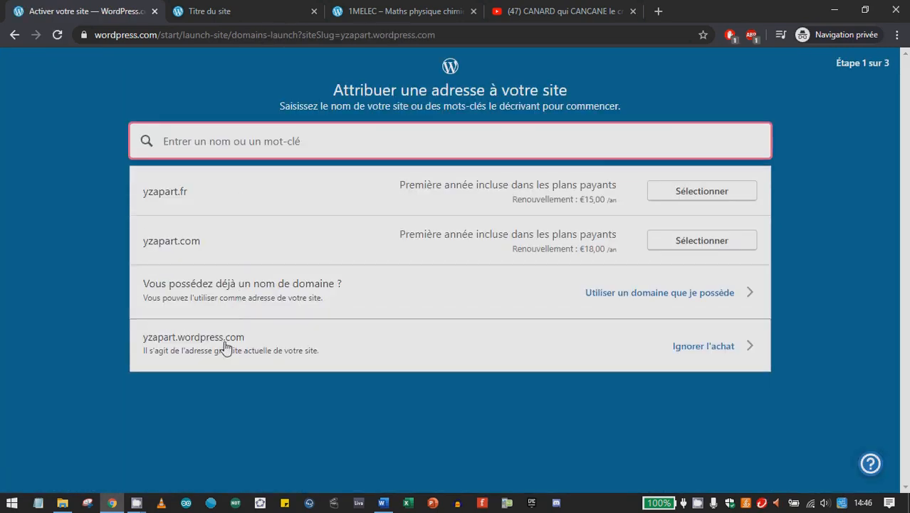
click(203, 347)
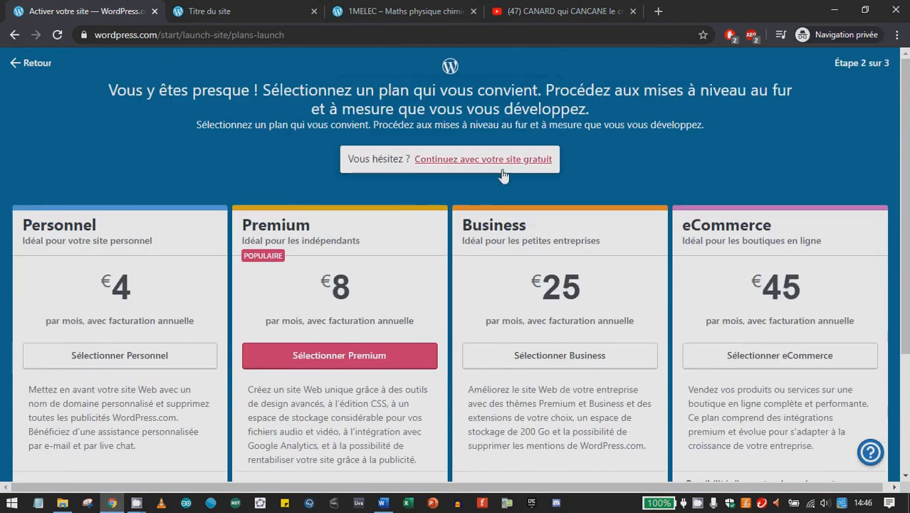
click(507, 158)
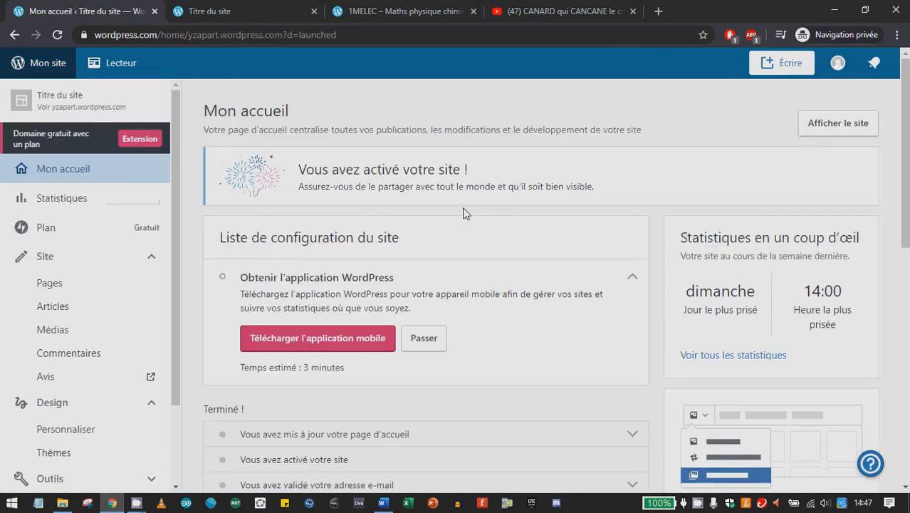
Step: Open the launched site in a new tab, examine its navigation, banner and three column headings, and return to the dashboard
scroll(462, 213, down, 1)
scroll(463, 221, up, 1)
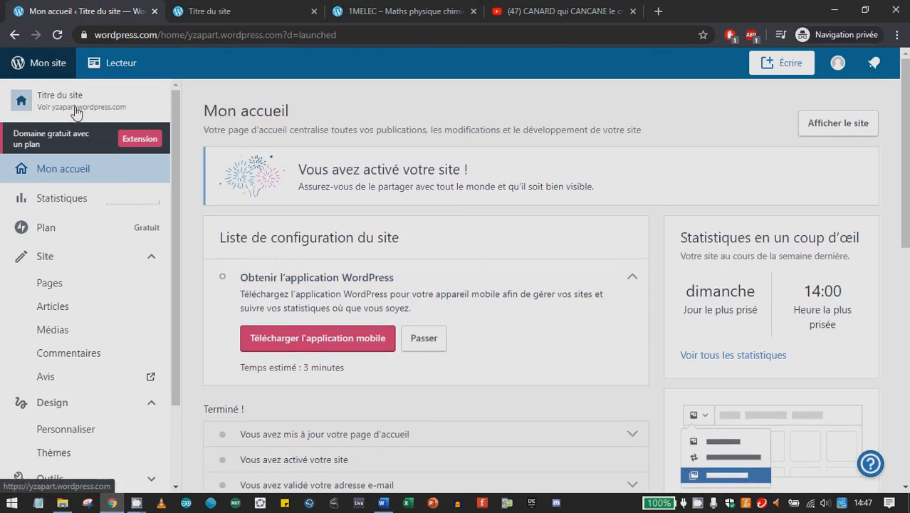
click(54, 108)
click(377, 7)
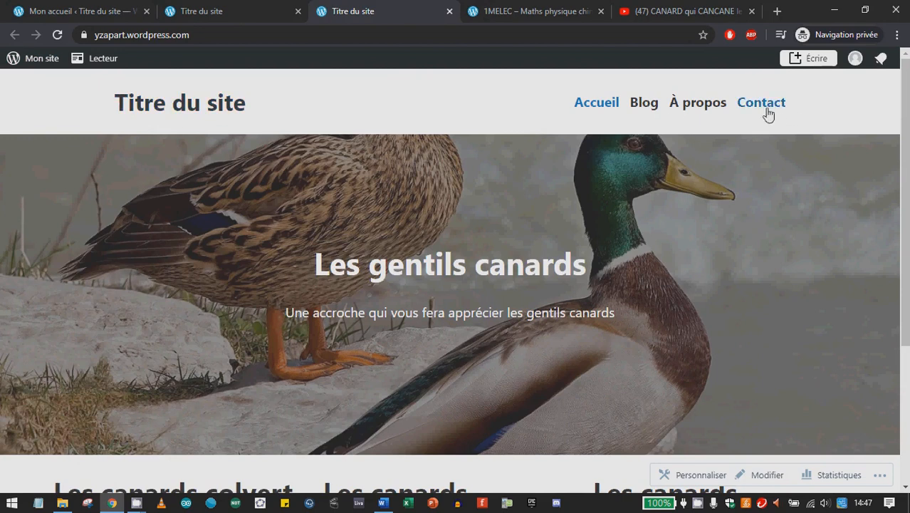
scroll(477, 284, down, 3)
scroll(484, 292, up, 3)
scroll(220, 314, down, 3)
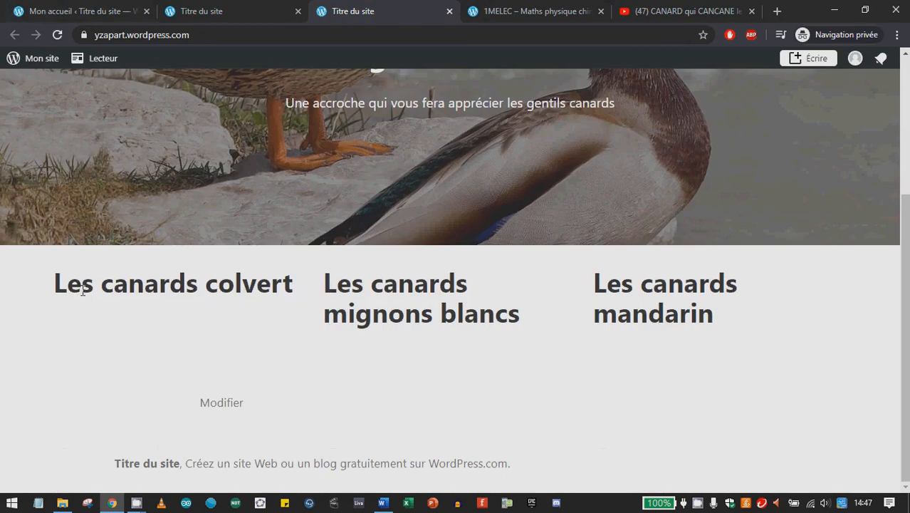
drag(69, 288, 294, 287)
drag(69, 288, 376, 285)
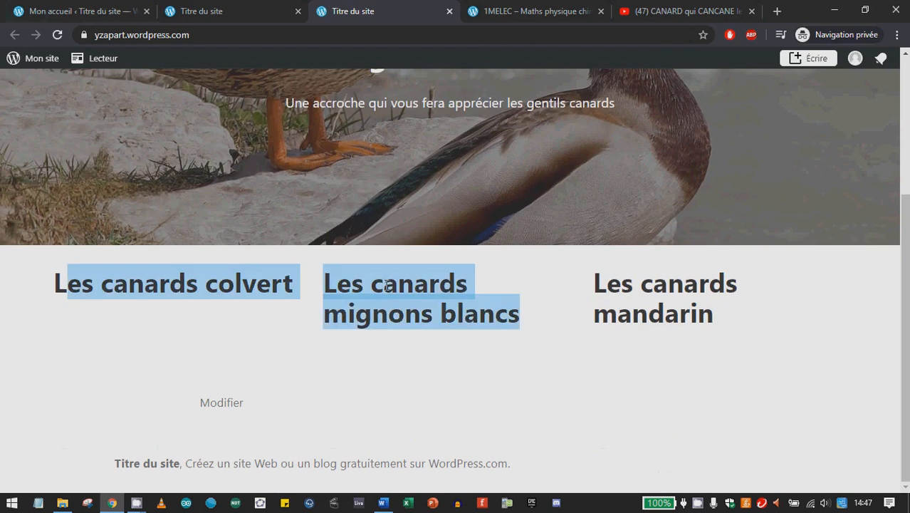
double_click(684, 283)
click(705, 329)
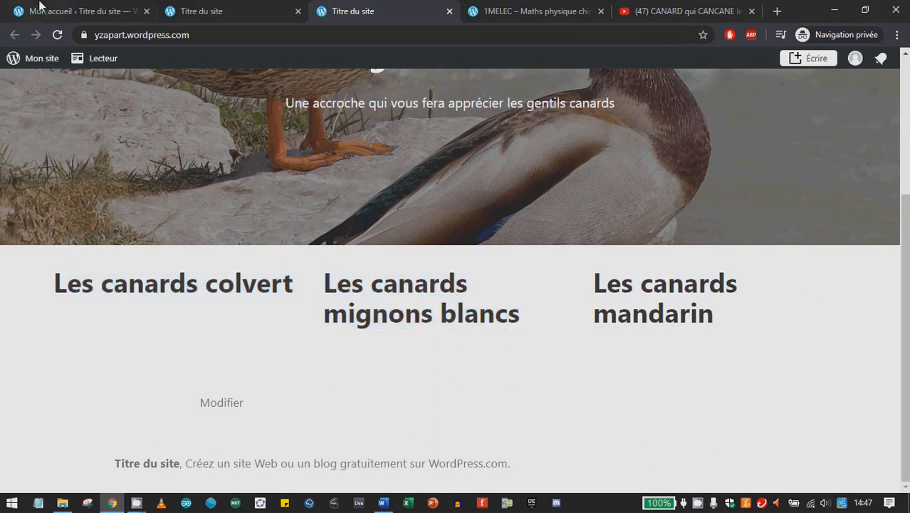
click(64, 7)
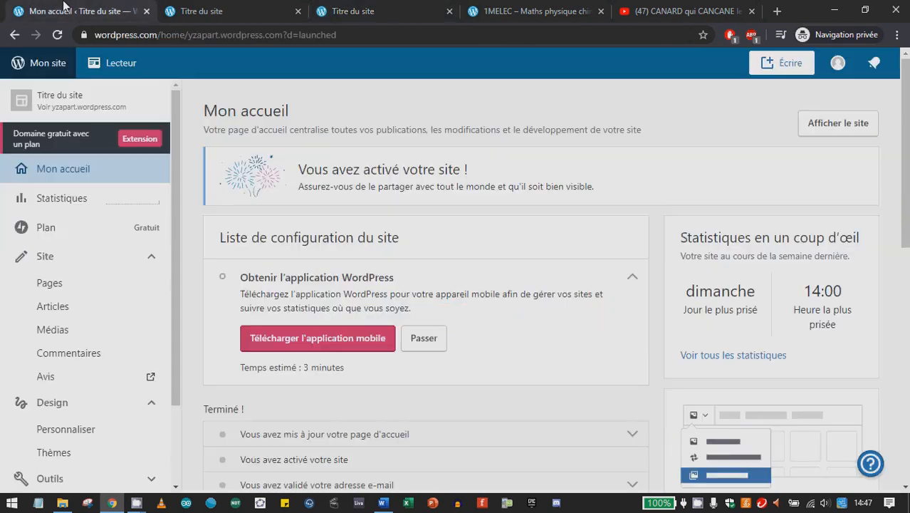
Step: Open the site's page list and move the Blog, Contact and À propos pages to the trash
click(37, 288)
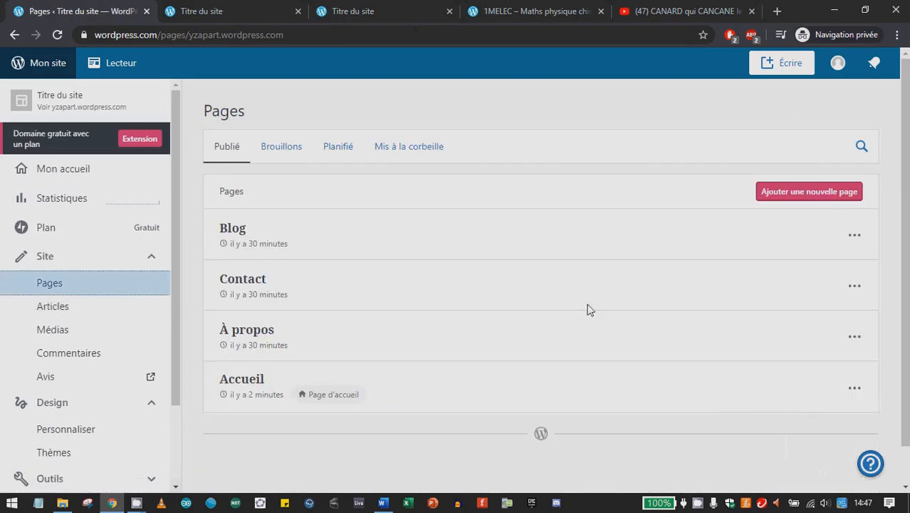
click(854, 235)
click(780, 448)
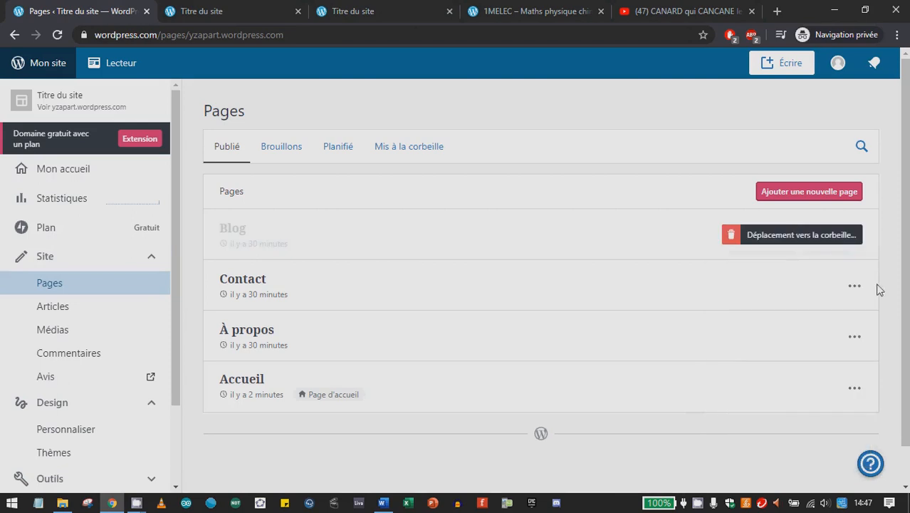
click(857, 287)
click(791, 260)
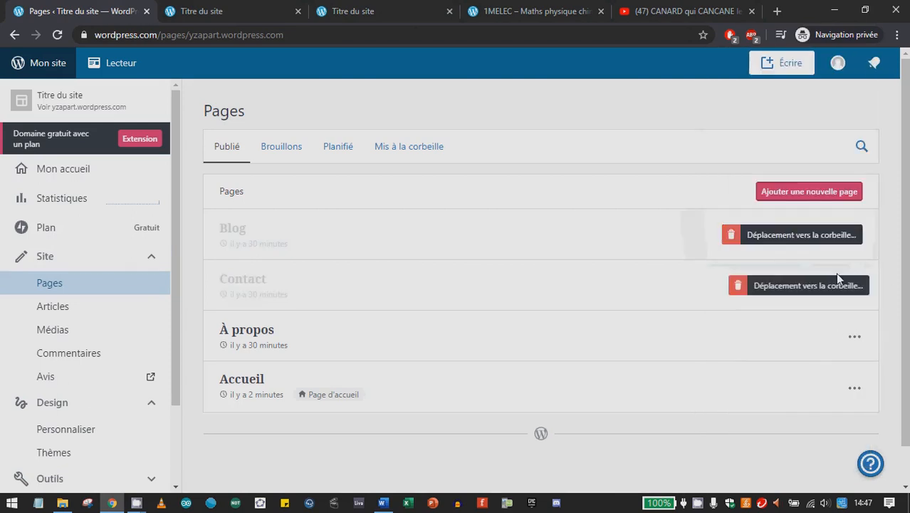
click(854, 337)
click(781, 301)
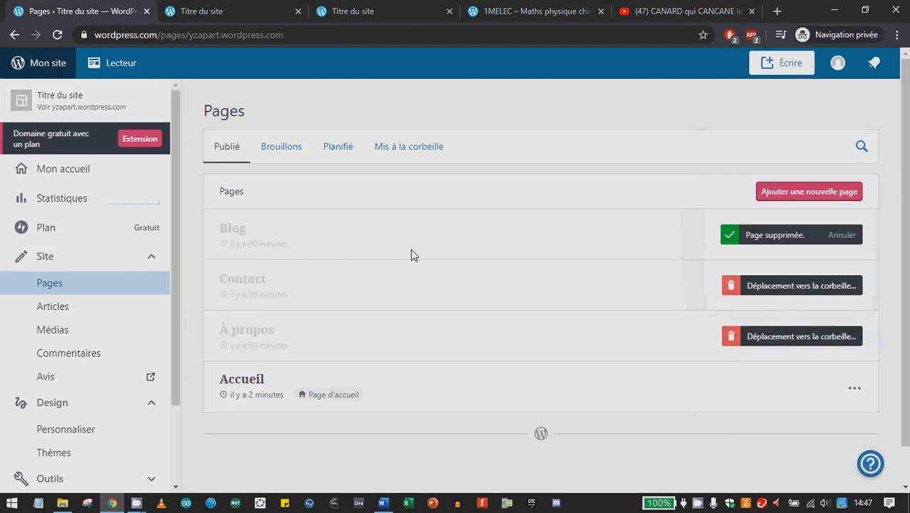
Step: Add a new page using the Blank layout and title it "Les canards"
click(835, 194)
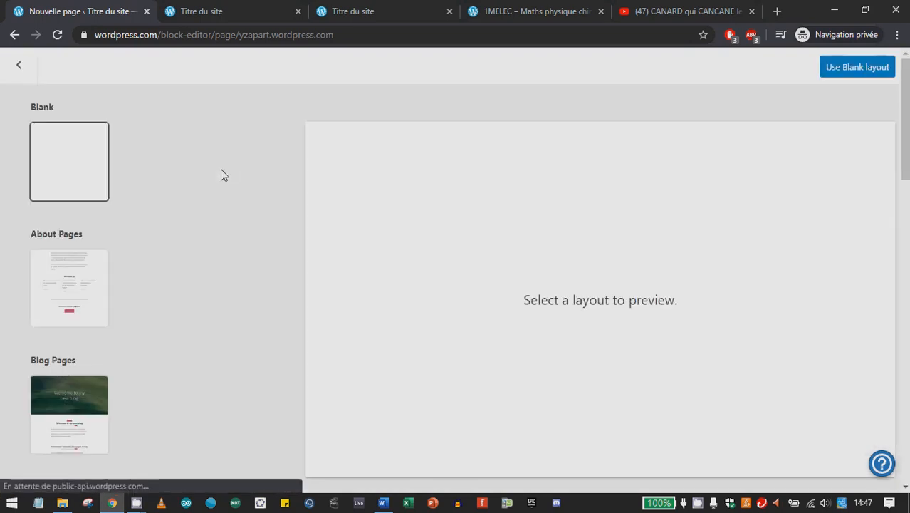
scroll(90, 236, down, 9)
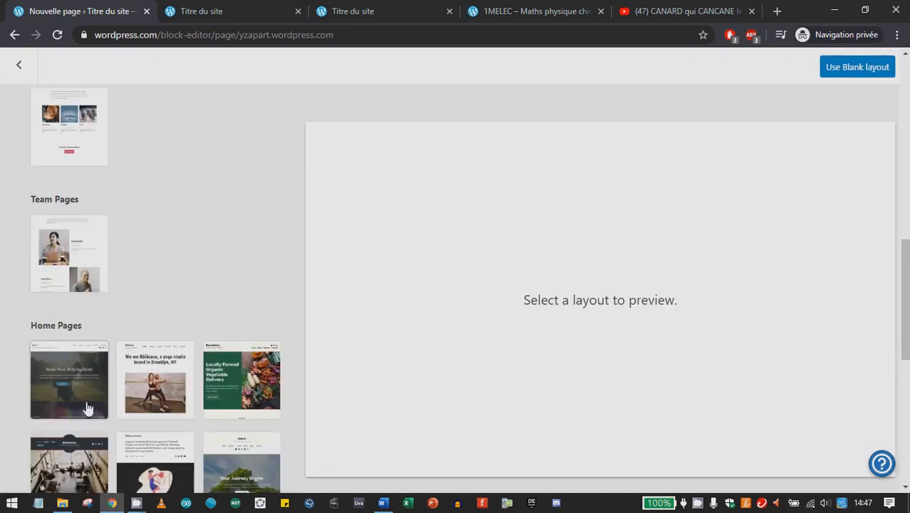
scroll(146, 322, down, 10)
scroll(178, 278, up, 15)
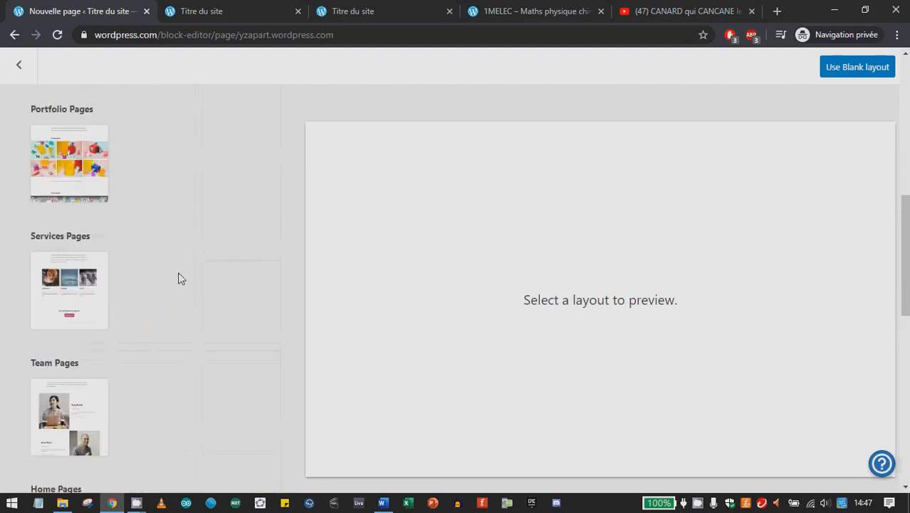
scroll(178, 279, up, 6)
click(78, 183)
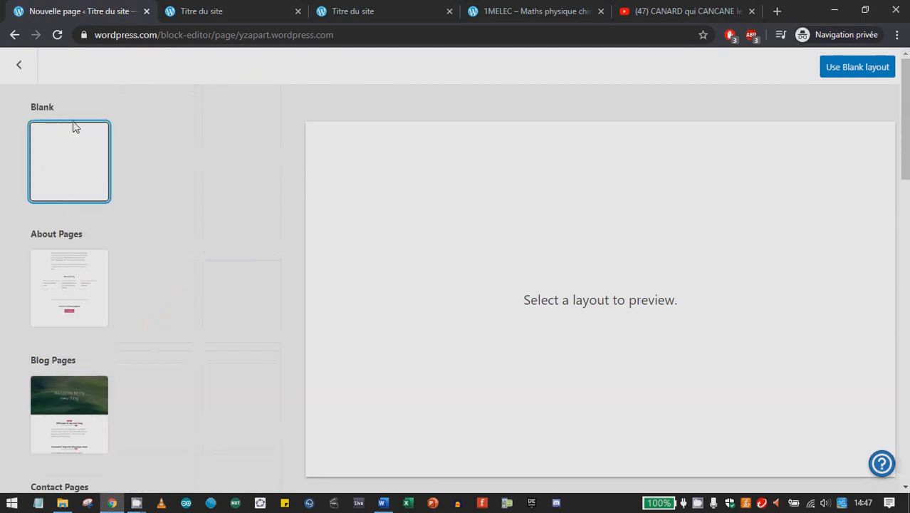
click(855, 67)
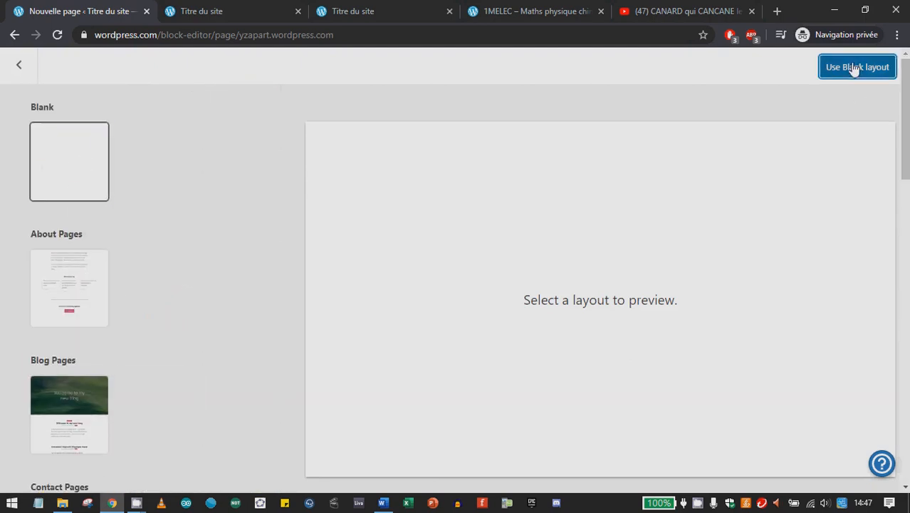
click(326, 152)
text(Le)
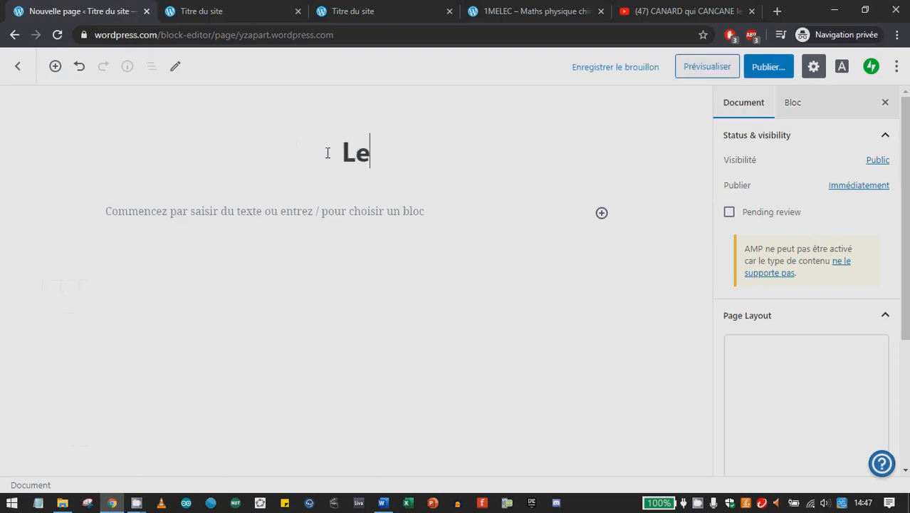
text(s canards)
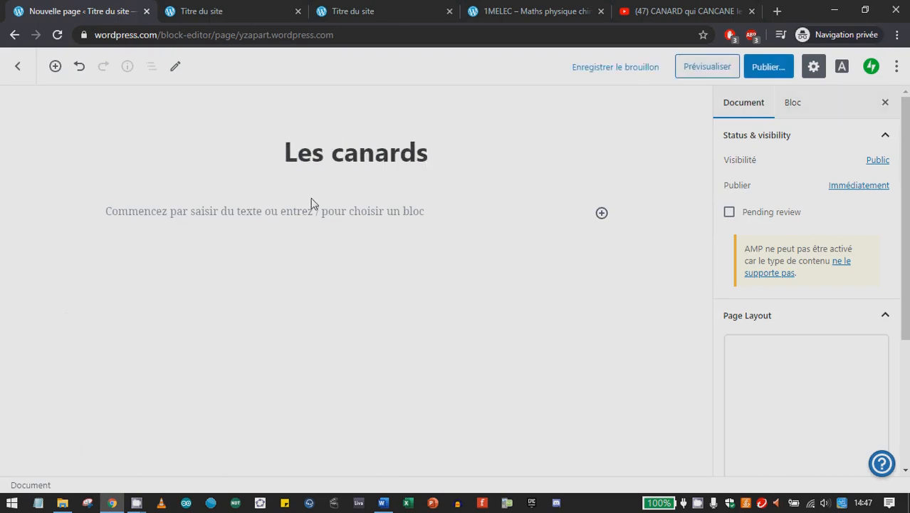
Step: Insert a layout grid block with two columns below the page title
click(283, 211)
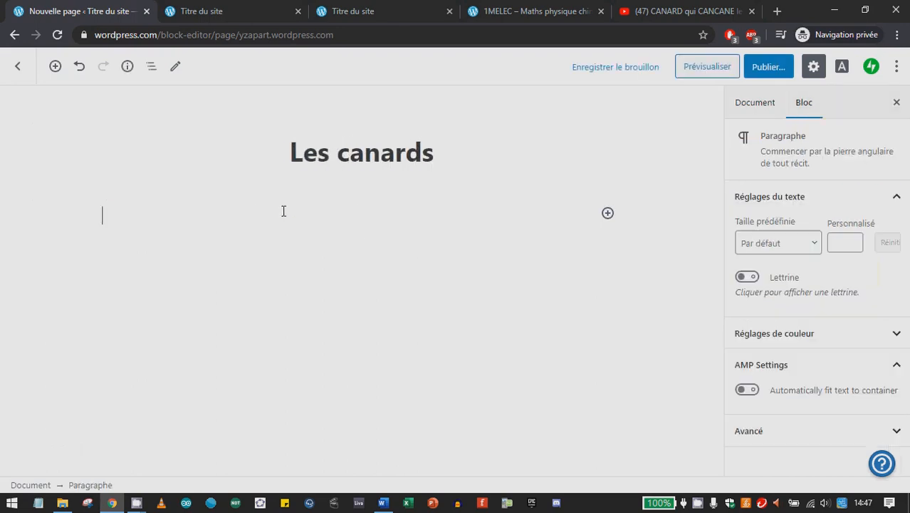
click(608, 214)
scroll(808, 321, down, 1)
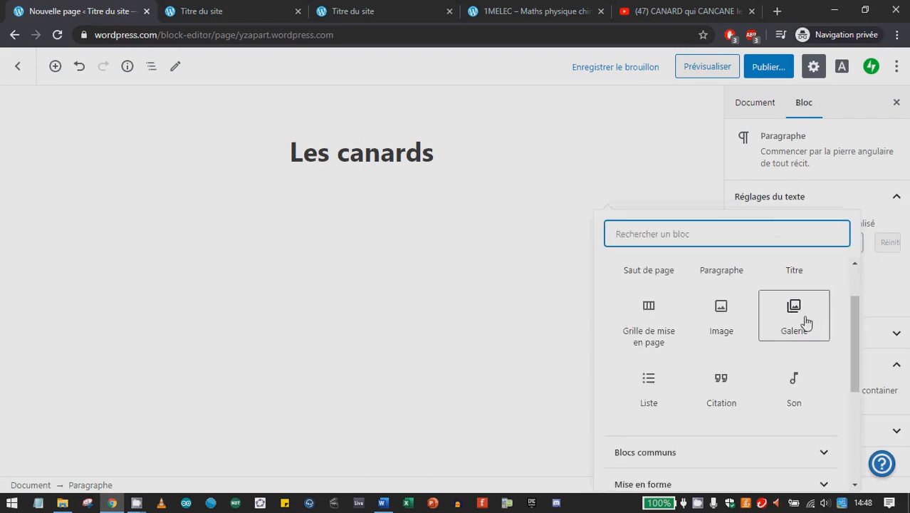
click(647, 324)
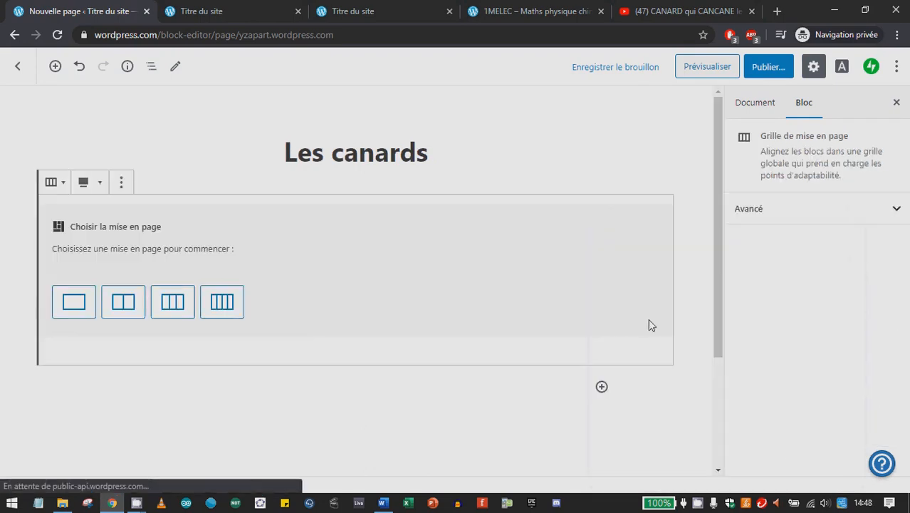
click(117, 308)
Step: Upload 1200px-Anas_platyrhynchos_male_female_quadrat.jpg as an image in the first column and extend the page title to "Les canards colvert"
click(199, 250)
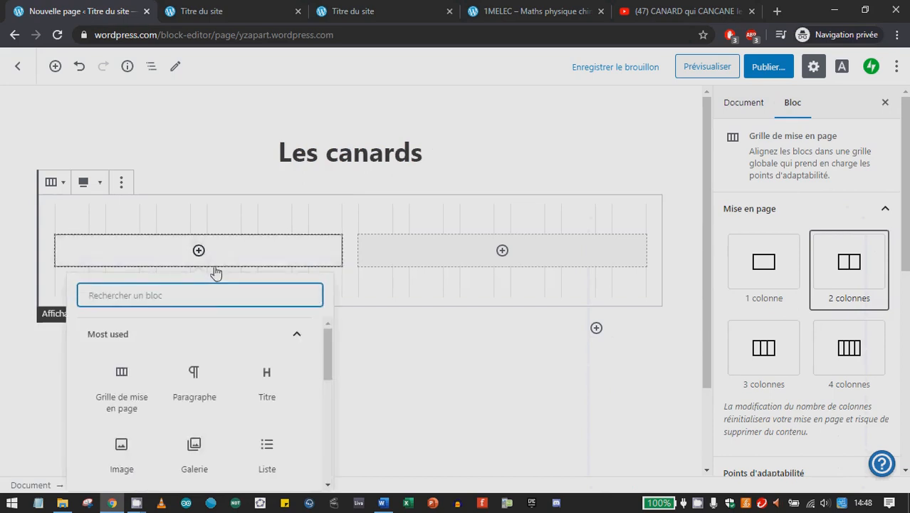
click(122, 451)
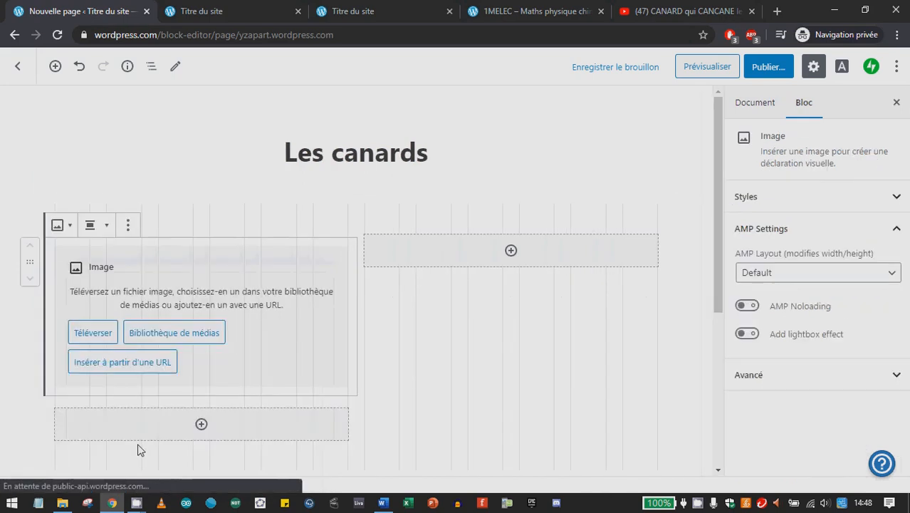
click(106, 337)
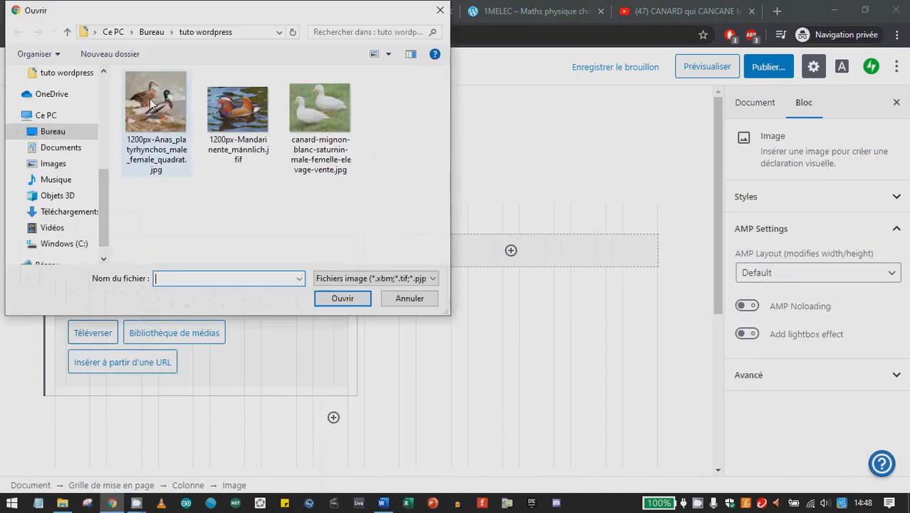
double_click(155, 102)
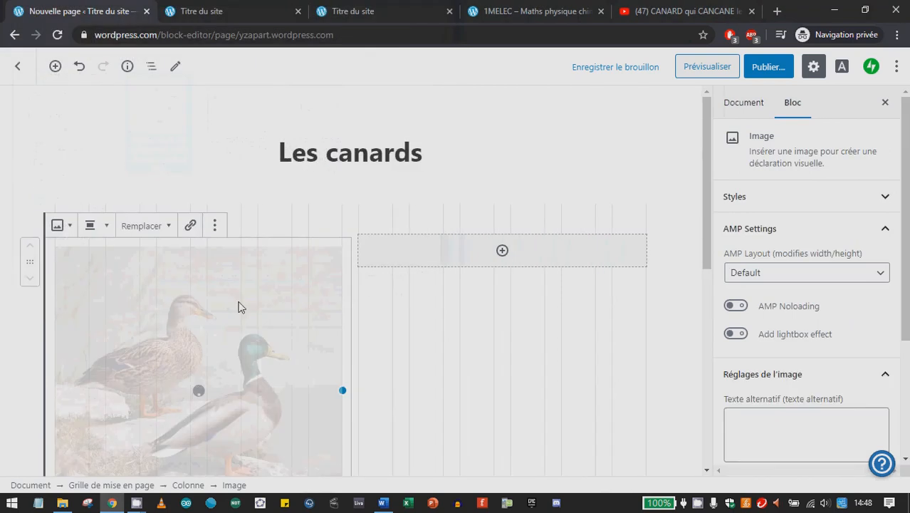
click(431, 150)
text(colvert)
Step: Add a heading reading "A propos des colverts" in the second column
click(532, 261)
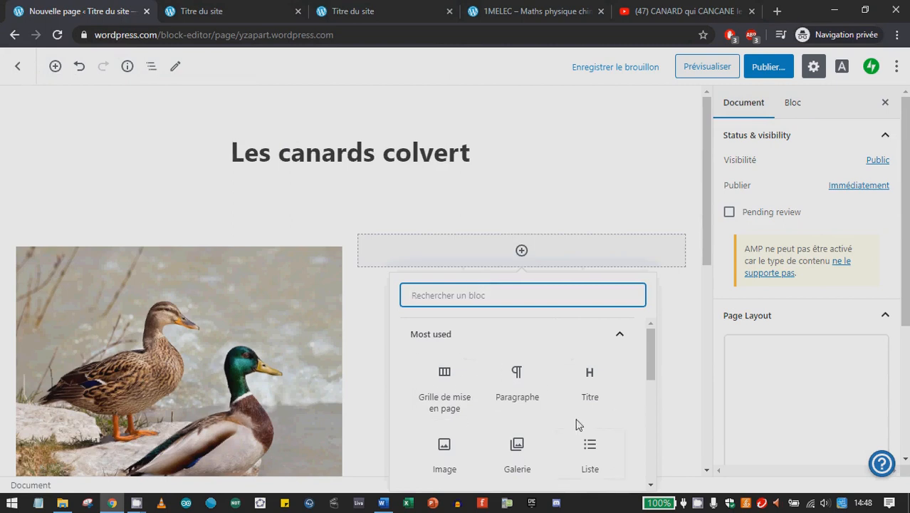
click(589, 377)
text(A propso)
key(BackSpace)
key(BackSpace)
text(os des )
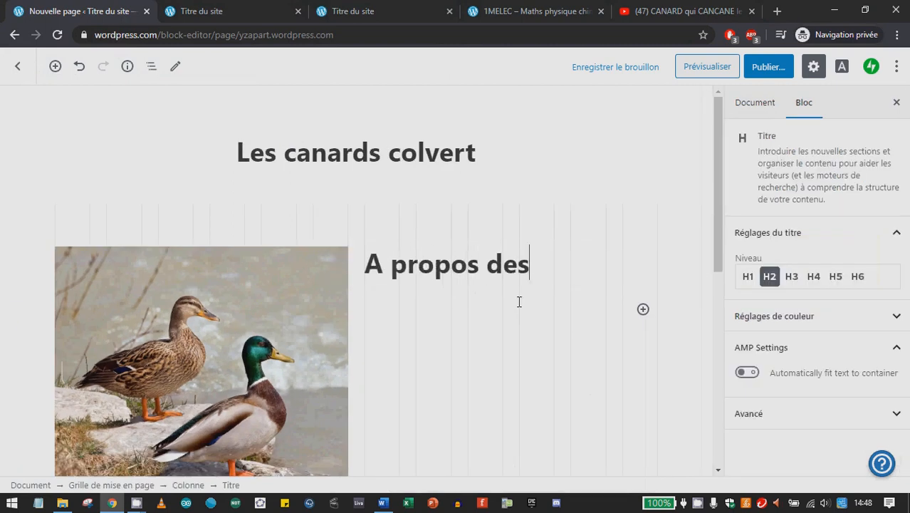
text(colverts)
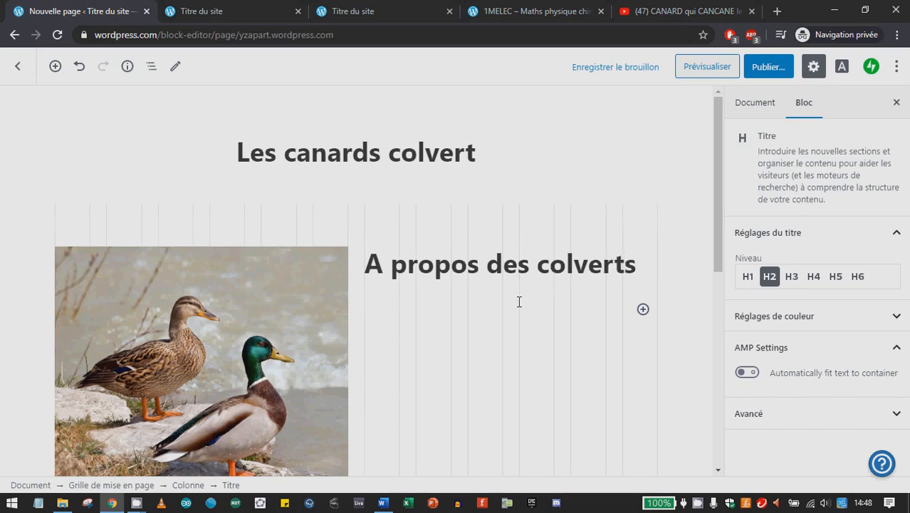
Step: Add a paragraph under the heading reading "Les canards colverts sont des canards très gentils."
click(643, 309)
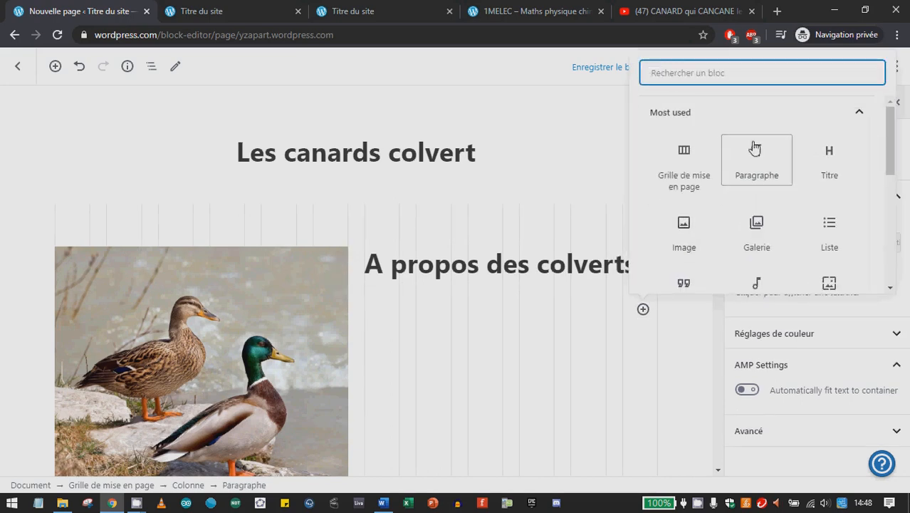
click(757, 171)
text(Les cana)
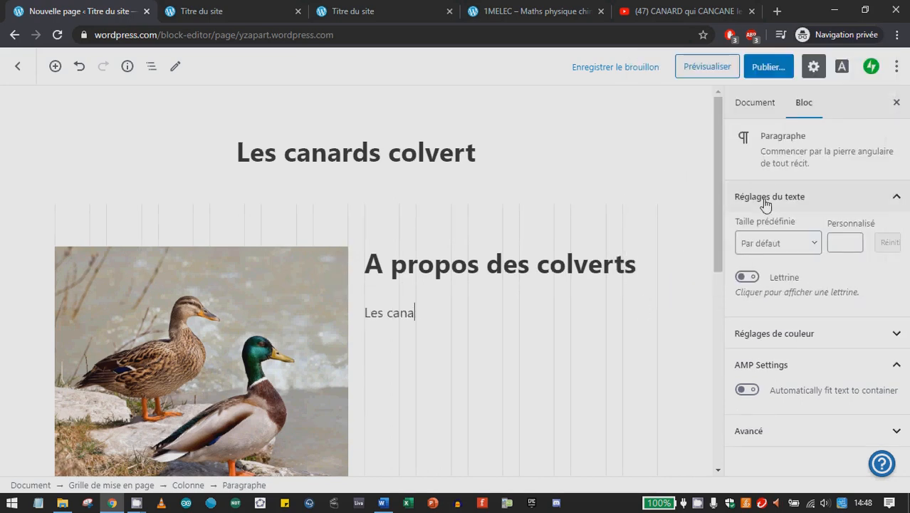
text(rds colverts sont des c)
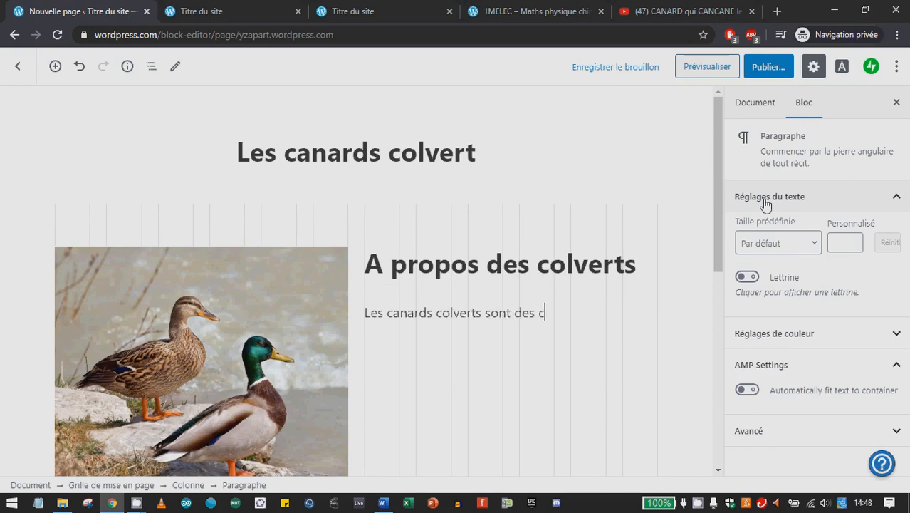
text(anards très gentils.)
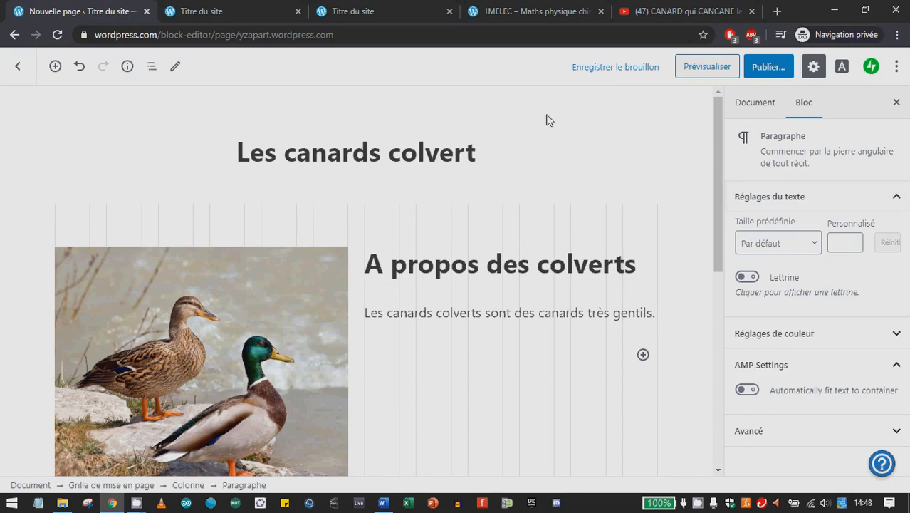
Step: Add a second paragraph reading "Ci-dessous figure un extrait sonore du cri du canard :" and start a new block below it
scroll(489, 311, down, 5)
scroll(490, 310, up, 5)
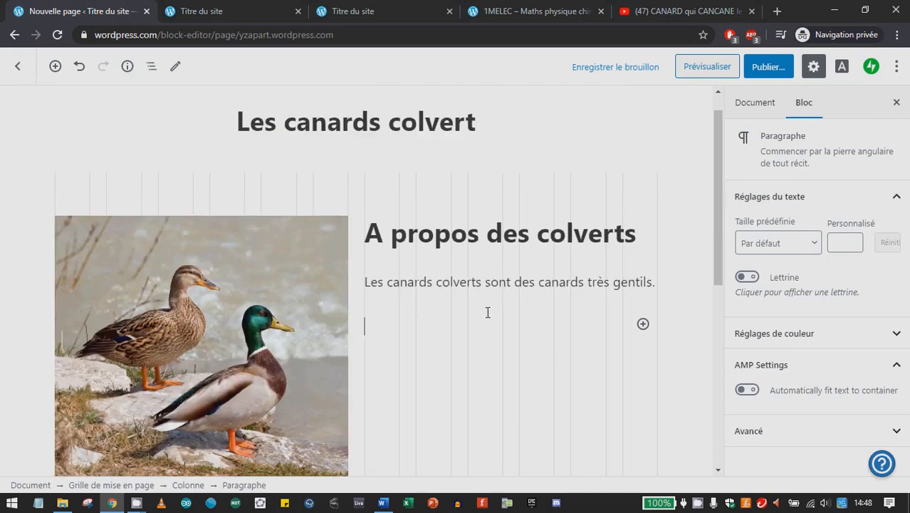
text(Ci-dessous)
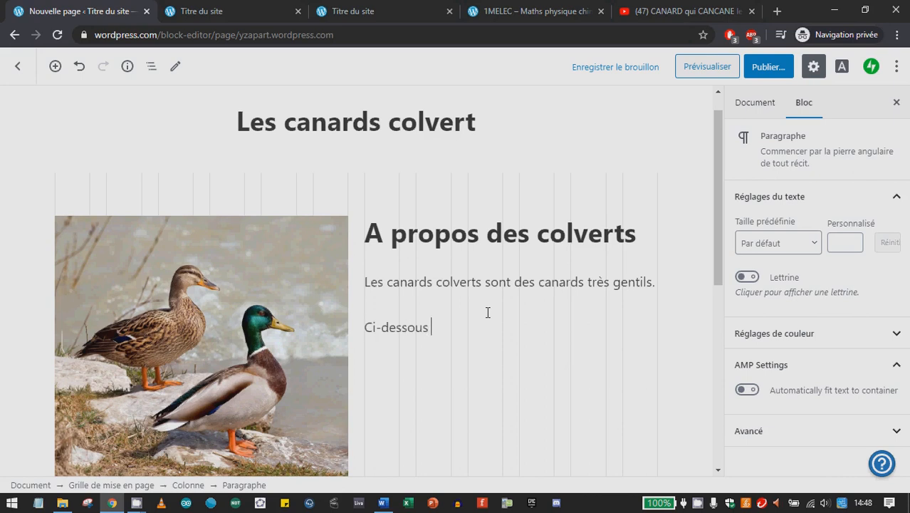
text( figure une vidéo)
key(BackSpace)
key(BackSpace)
key(BackSpace)
key(BackSpace)
key(BackSpace)
text(sous figure un extrait sonore )
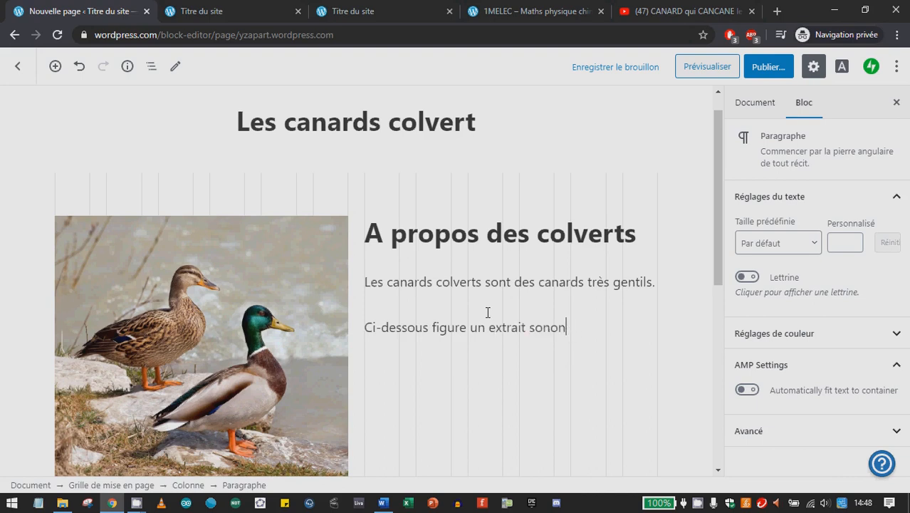
text(du cri du canard :)
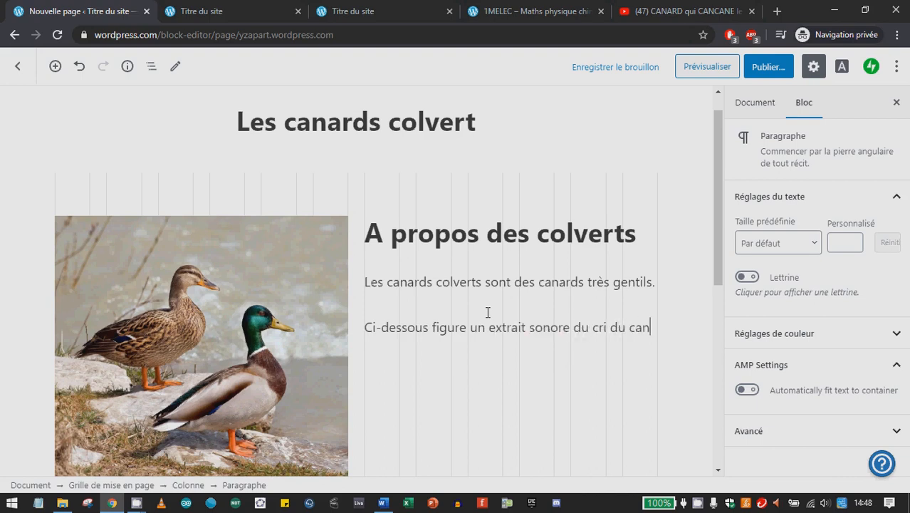
key(Return)
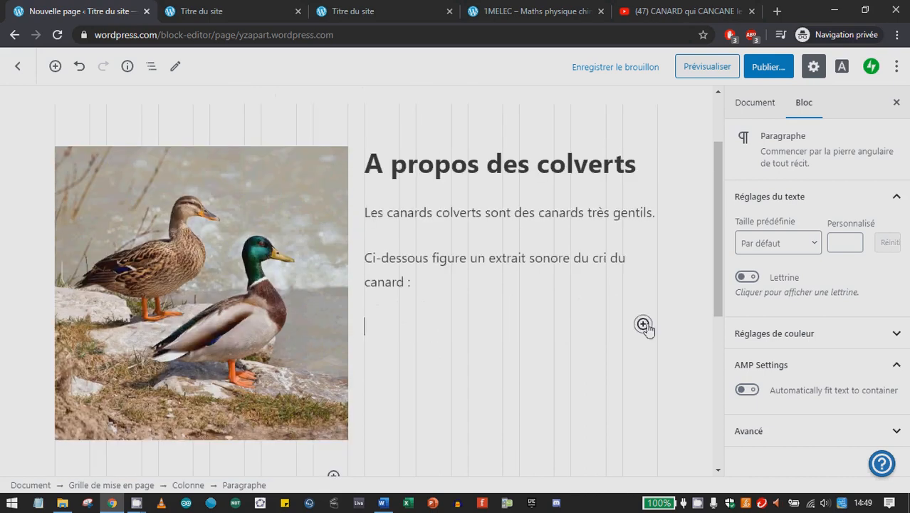
Step: Copy the address of the YouTube video "CANARD qui CANCANE le cri du CANARD" and embed it under the second paragraph
click(694, 10)
click(425, 255)
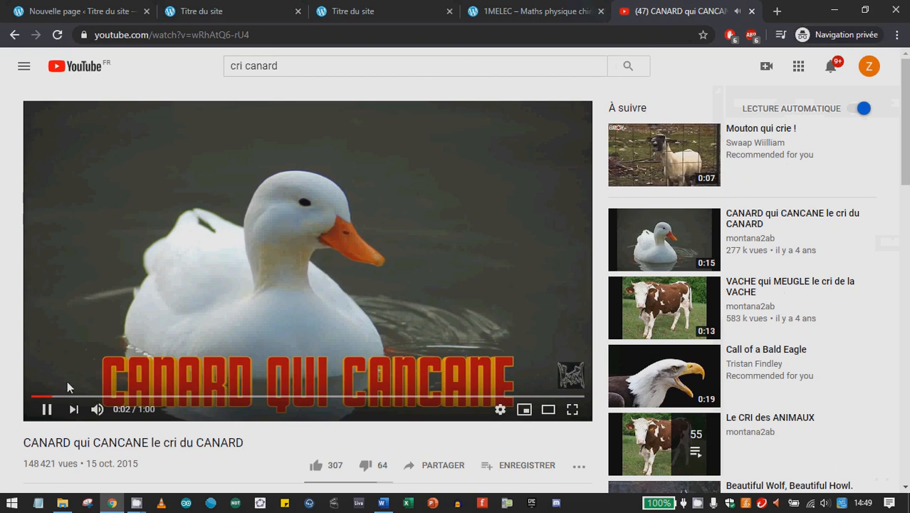
click(129, 125)
key(ctrl+l)
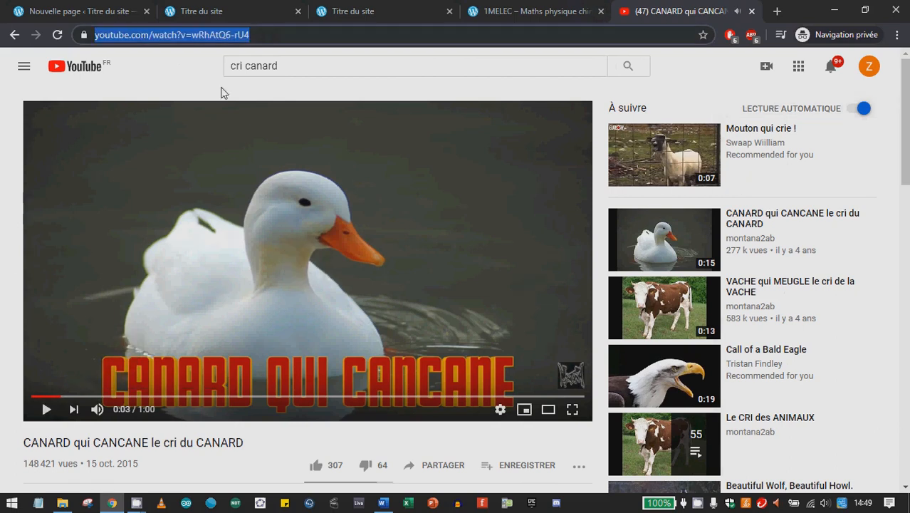
click(404, 9)
click(217, 7)
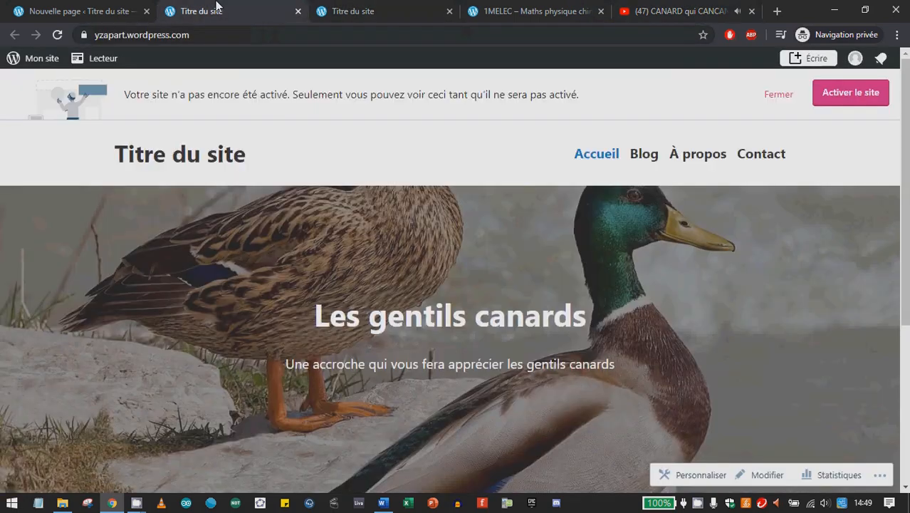
click(39, 7)
key(ctrl+v)
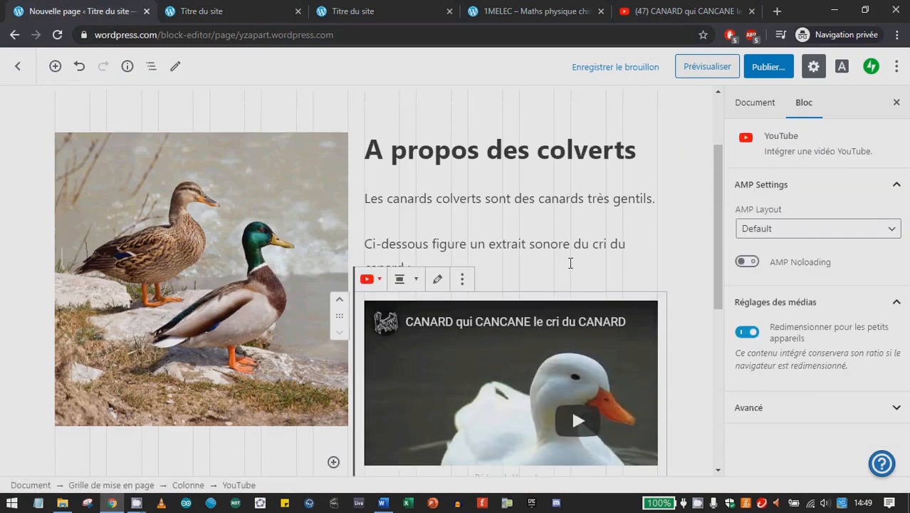
scroll(571, 263, down, 1)
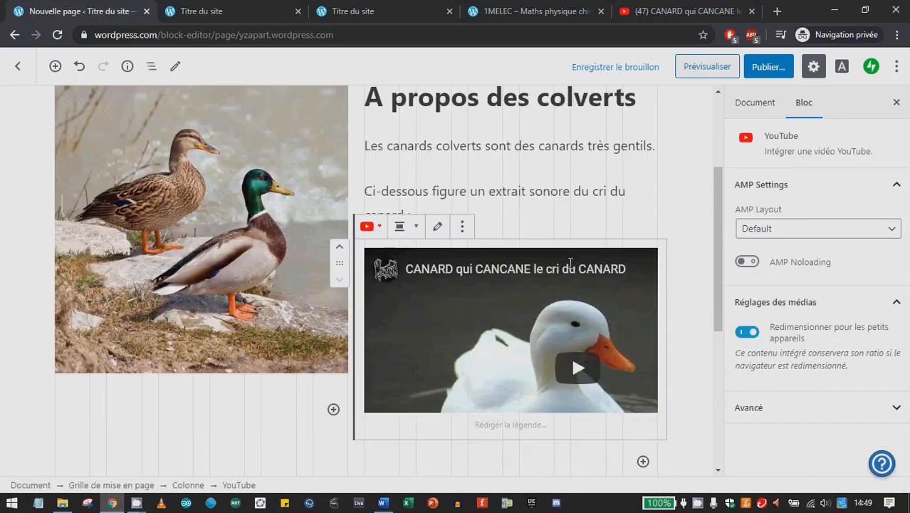
Step: Review the mallard page's layout, checking the duck photo, heading, paragraphs and embedded video in both columns
click(554, 212)
scroll(555, 224, down, 2)
scroll(557, 235, down, 3)
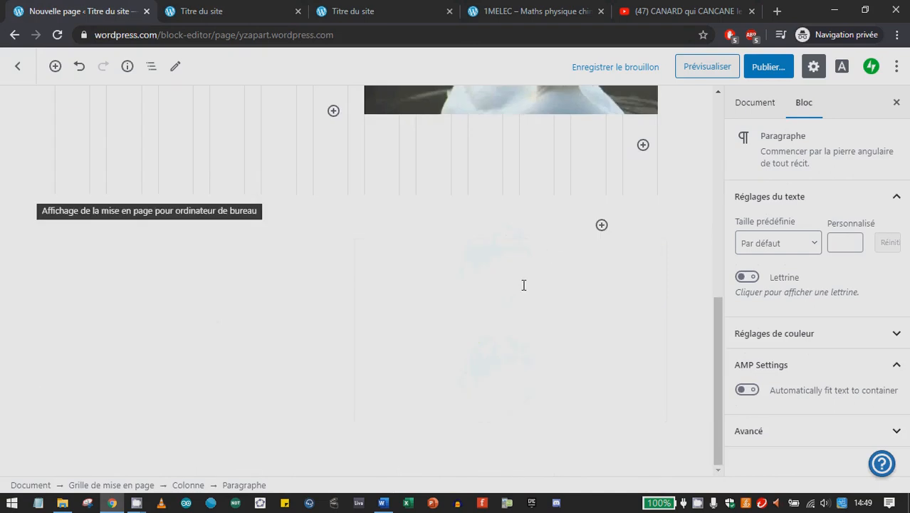
scroll(460, 304, up, 8)
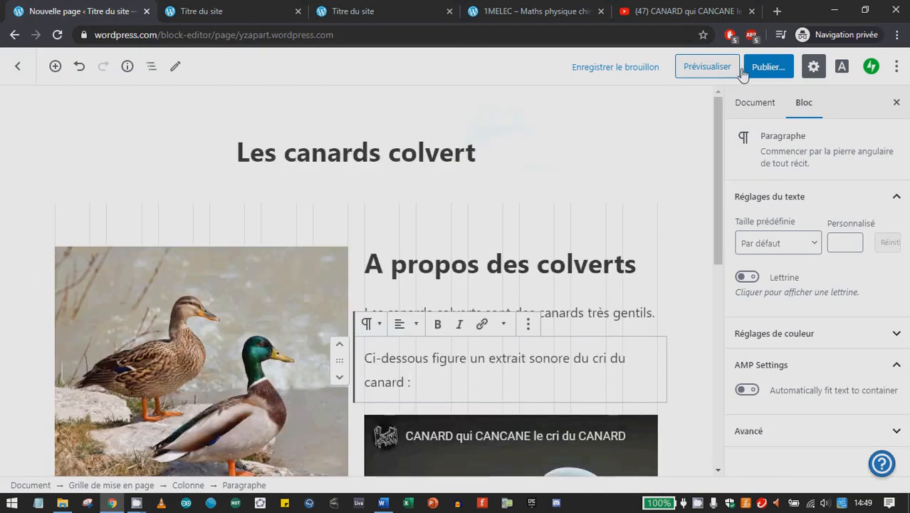
scroll(557, 201, down, 4)
click(287, 335)
scroll(281, 337, up, 2)
scroll(534, 185, down, 4)
click(436, 230)
scroll(437, 229, up, 4)
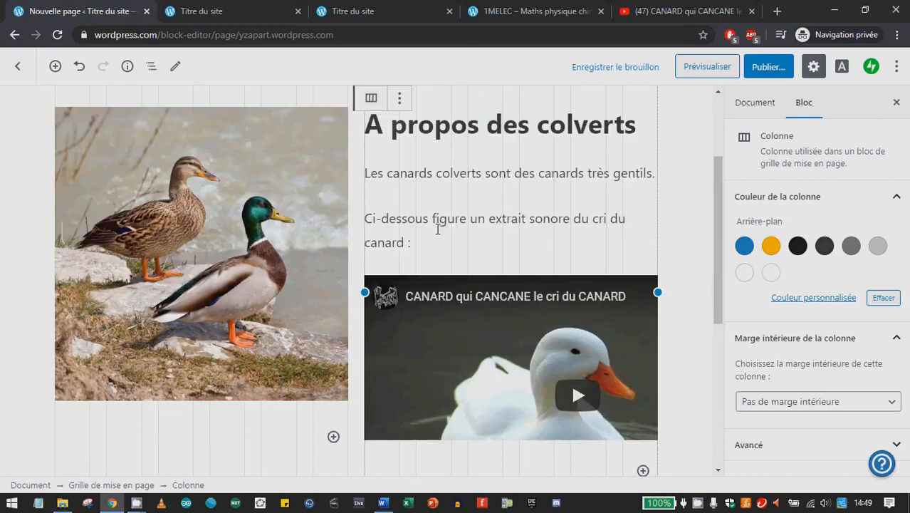
Step: Publish the "Les canards colvert" page and return to the list of pages
click(767, 67)
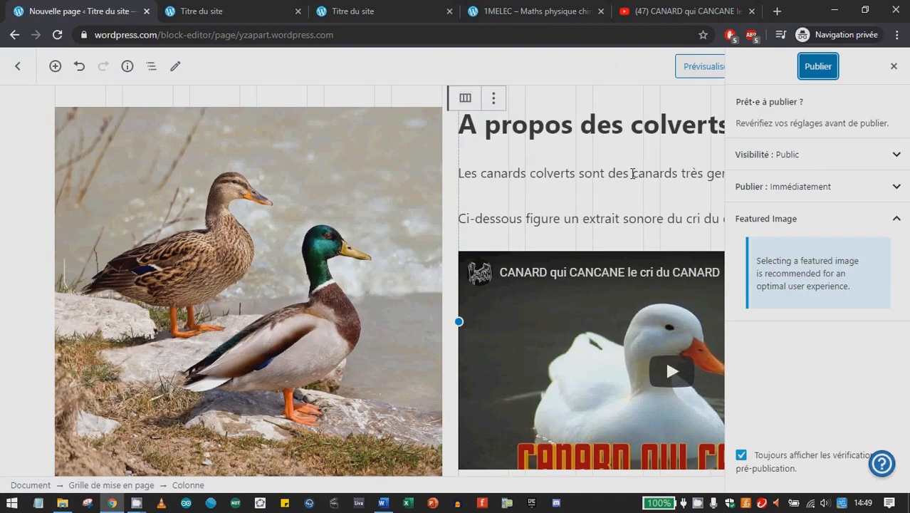
click(816, 67)
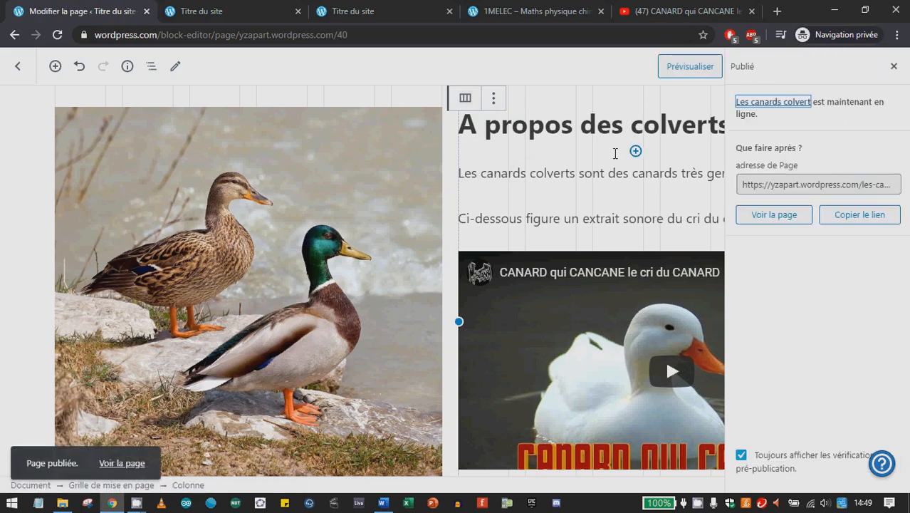
click(18, 67)
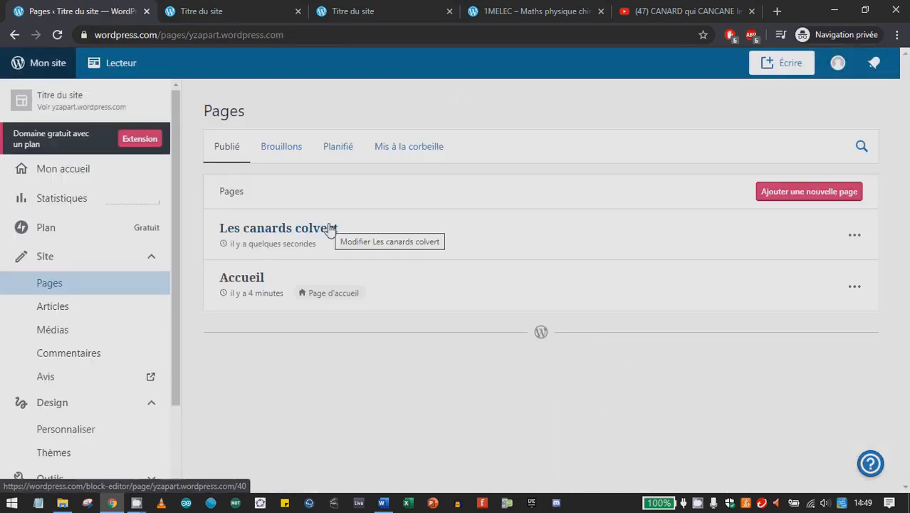
Step: Reload the live home page and examine its menu, banner and three duck category headings
click(216, 17)
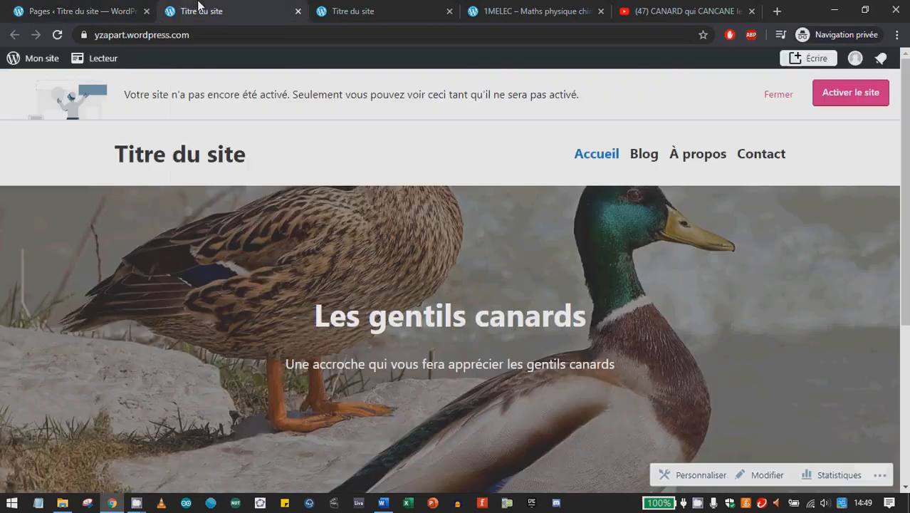
click(57, 34)
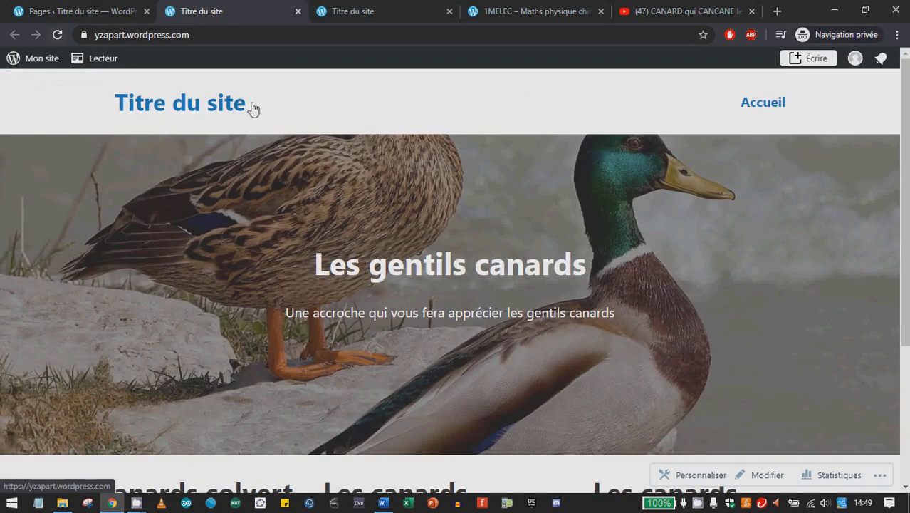
scroll(624, 184, down, 2)
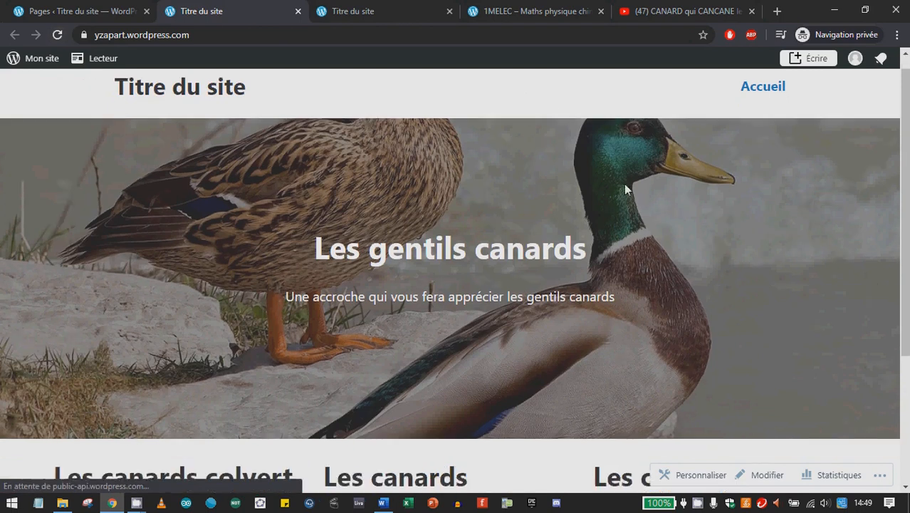
drag(212, 358, 81, 358)
click(148, 384)
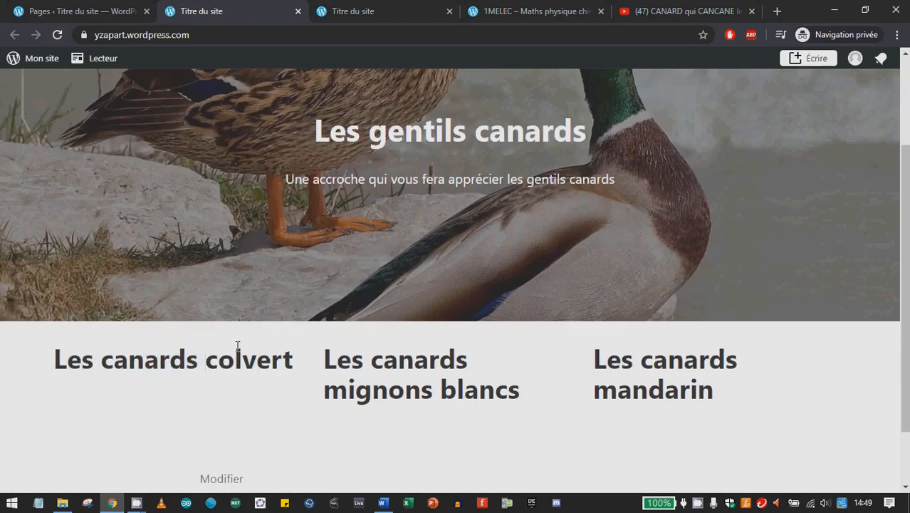
Step: Open the Accueil page for editing and link its "Les canards colvert" heading to the page of the same name
click(155, 6)
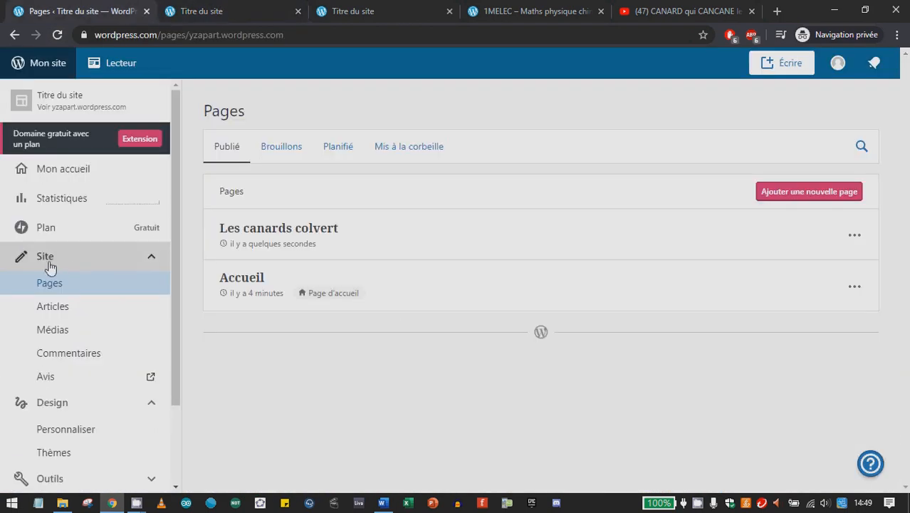
click(243, 288)
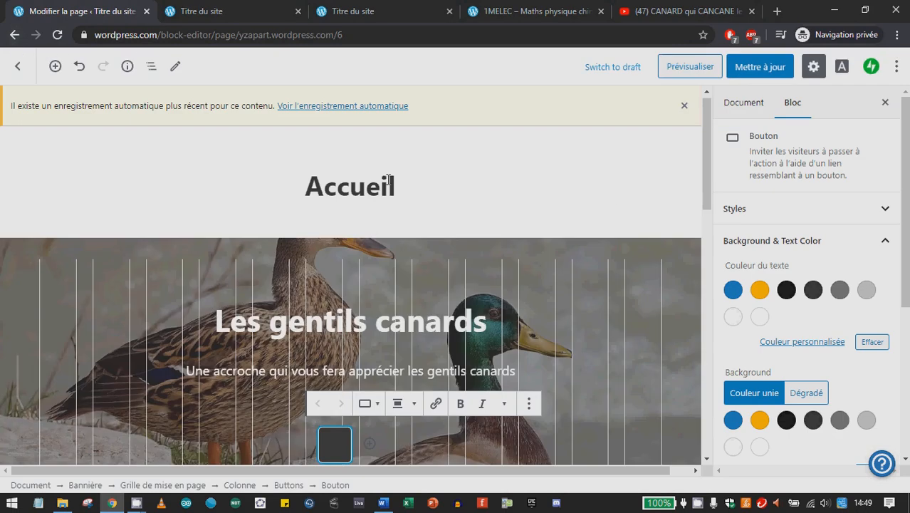
scroll(374, 227, down, 2)
scroll(403, 220, down, 2)
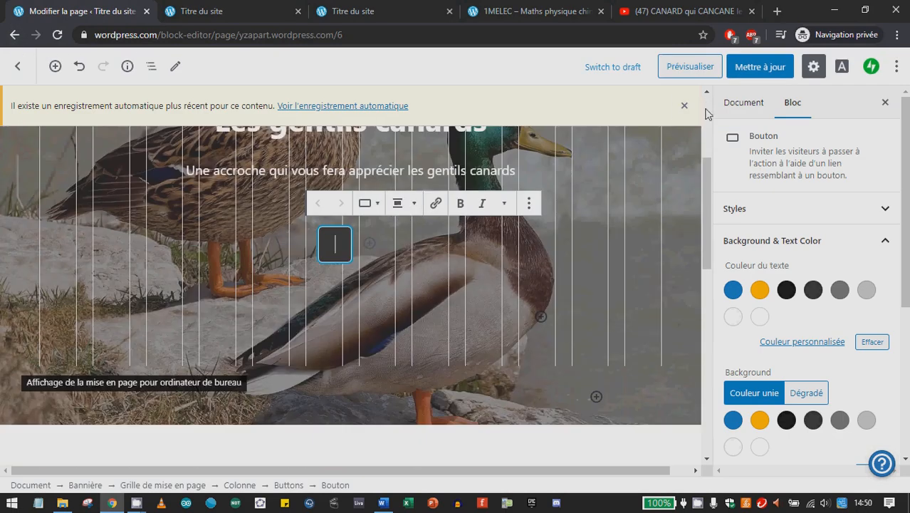
scroll(417, 246, down, 3)
scroll(397, 257, down, 3)
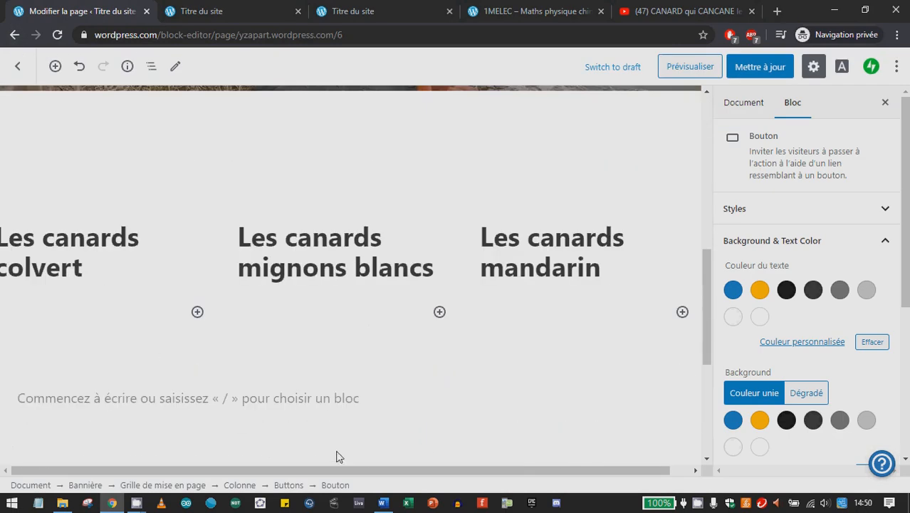
drag(4, 242, 130, 278)
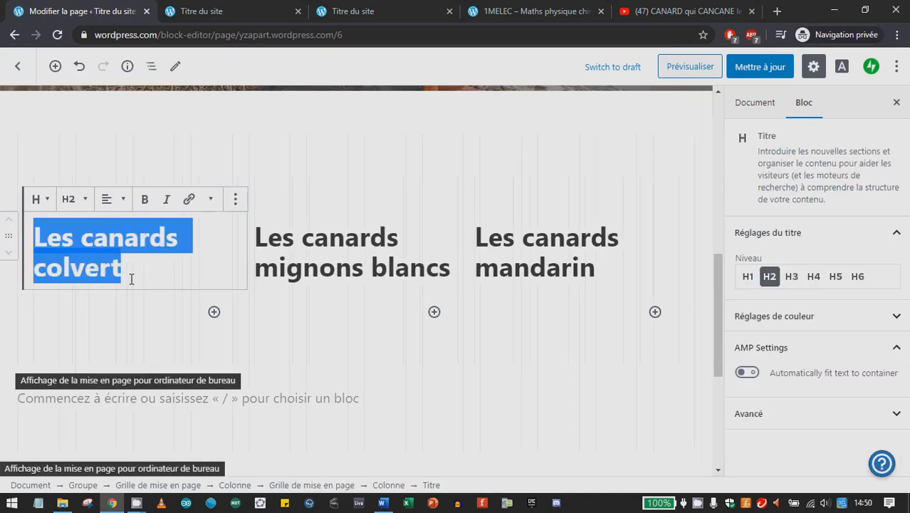
click(190, 200)
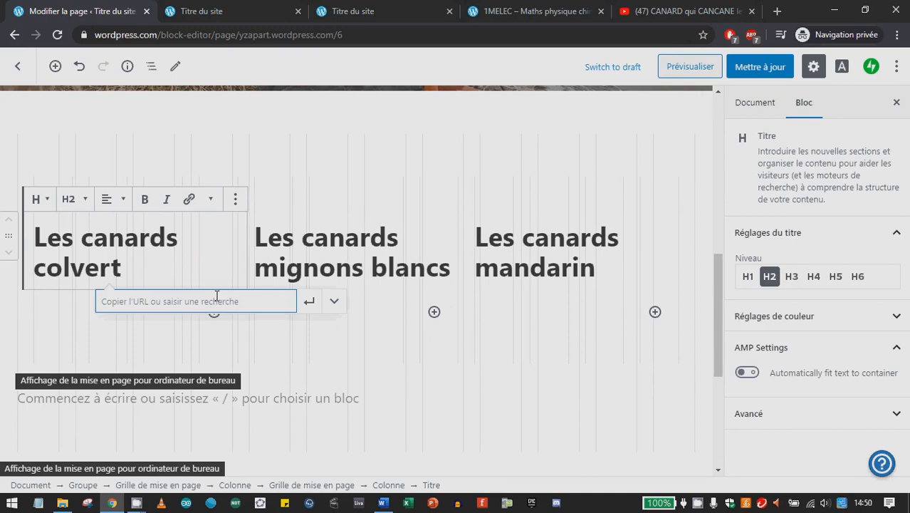
text(canards)
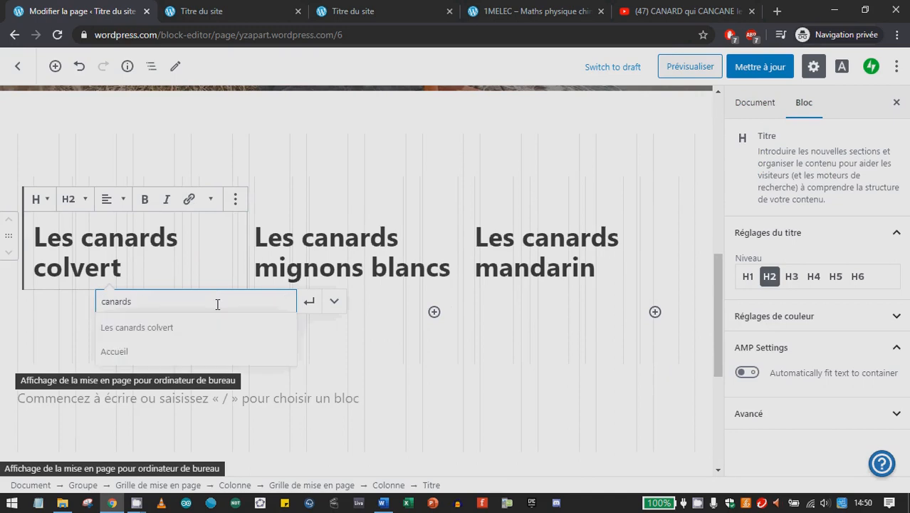
click(170, 330)
key(Return)
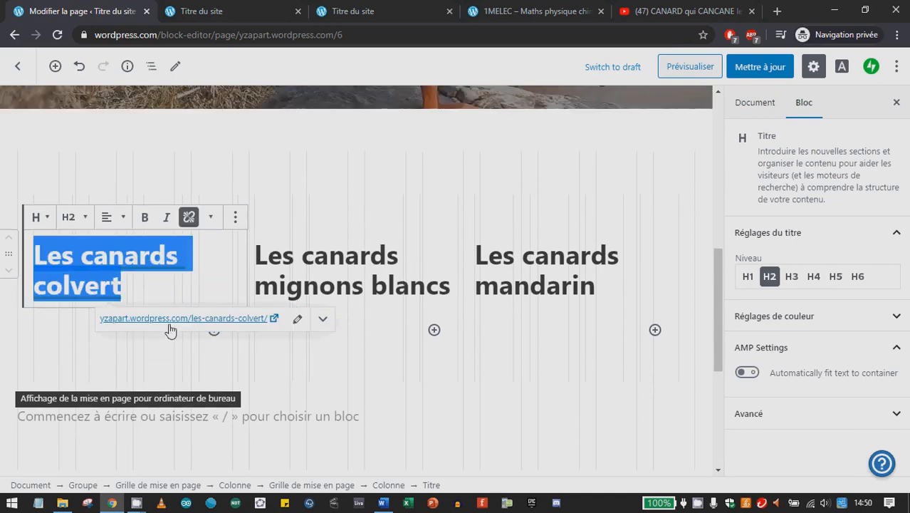
Step: Centre the linked "Les canards colvert" heading, trying bold on it and removing the bold again
click(144, 216)
click(120, 216)
click(103, 151)
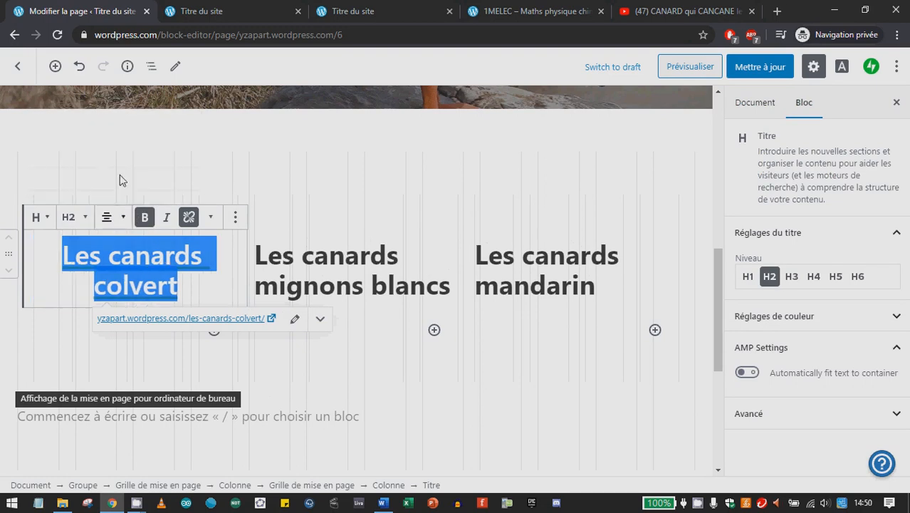
click(145, 217)
click(191, 286)
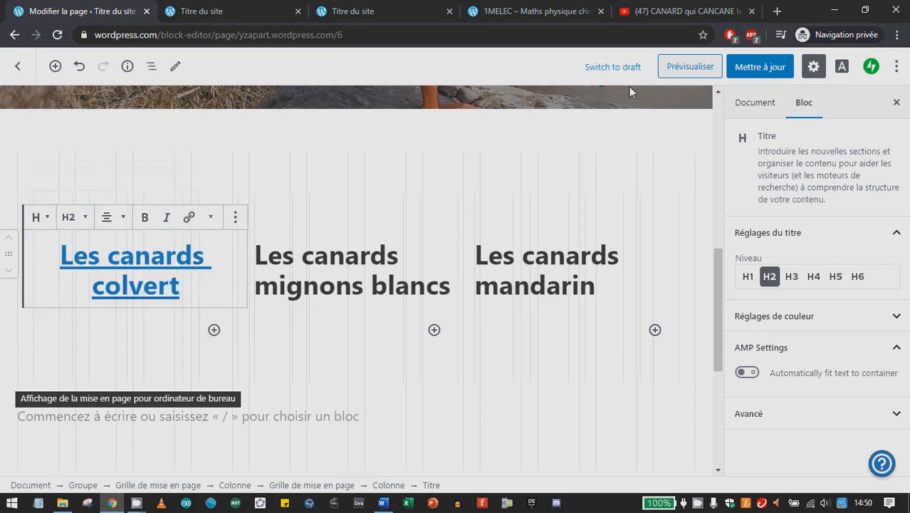
Step: Update the Accueil page and preview its banner and category headings in the desktop view
click(755, 65)
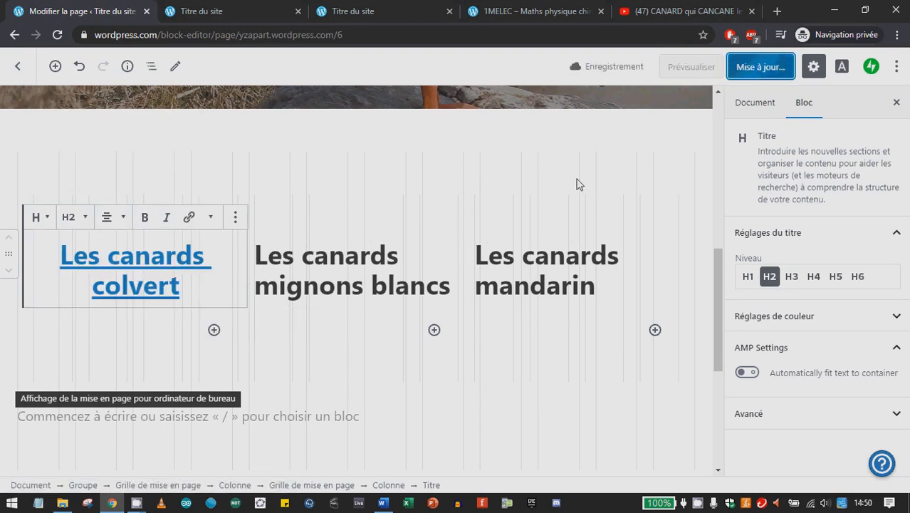
click(690, 67)
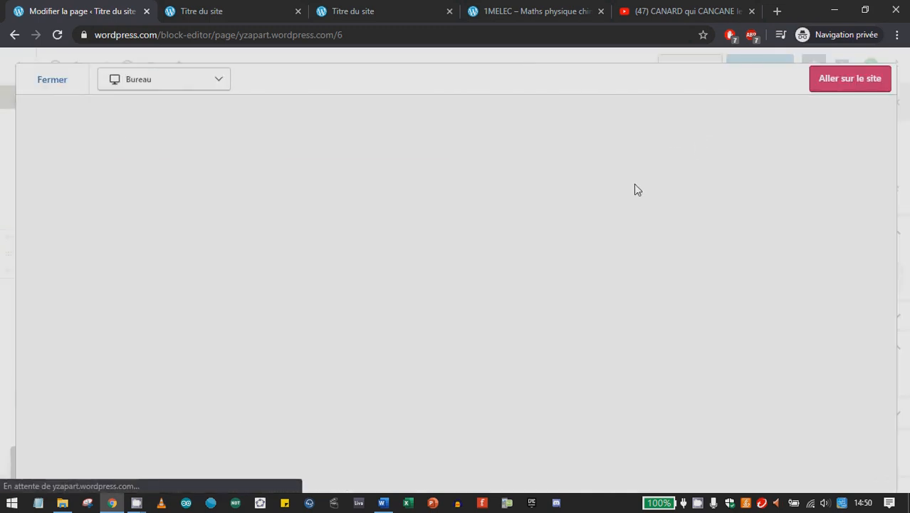
scroll(563, 178, down, 3)
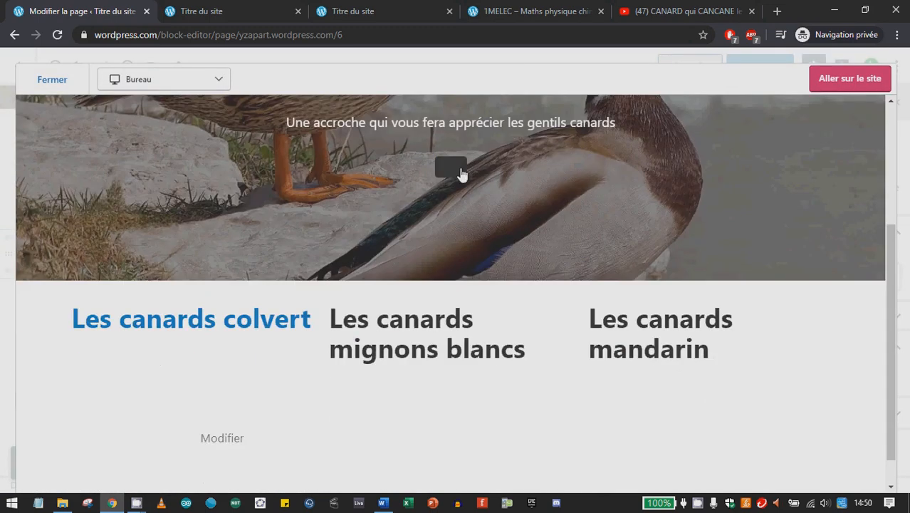
scroll(458, 214, up, 2)
scroll(460, 290, down, 1)
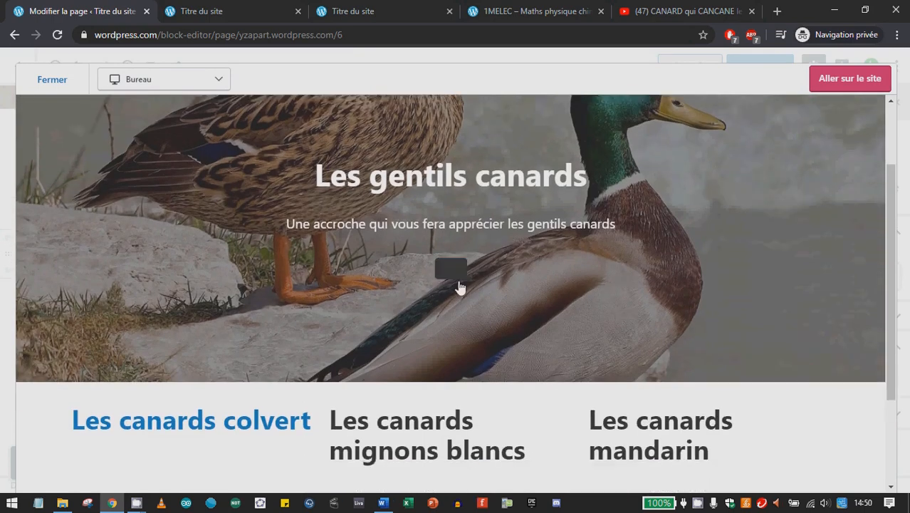
Step: Test the "Les canards colvert" link in the preview, play the linked page's embedded duck video, and close the preview
click(178, 385)
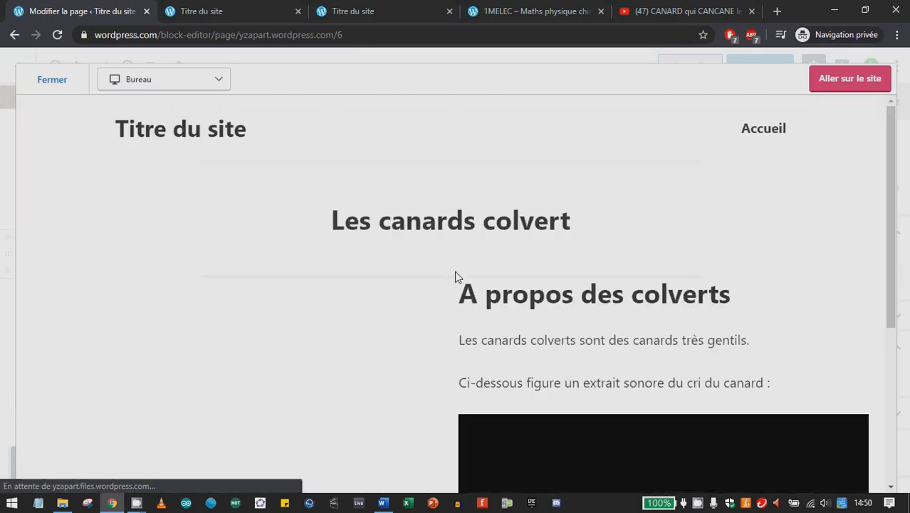
scroll(622, 233, down, 5)
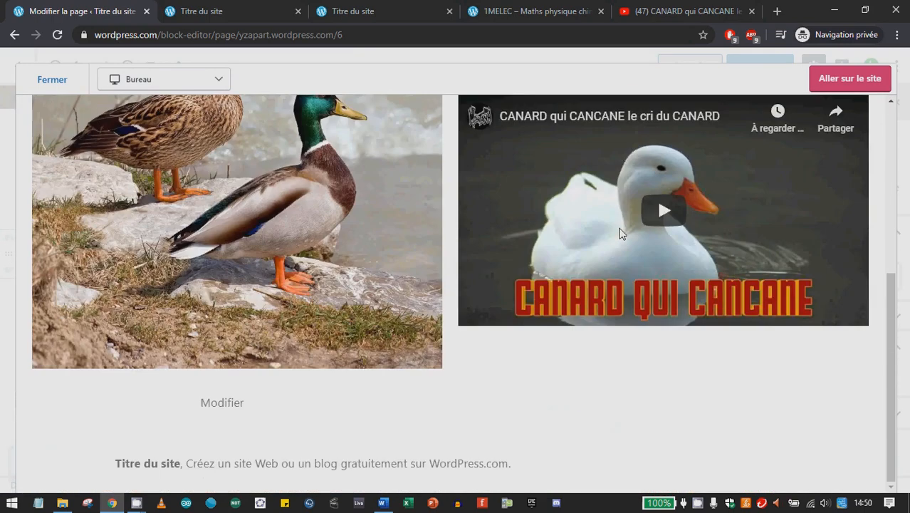
scroll(621, 233, up, 2)
click(637, 363)
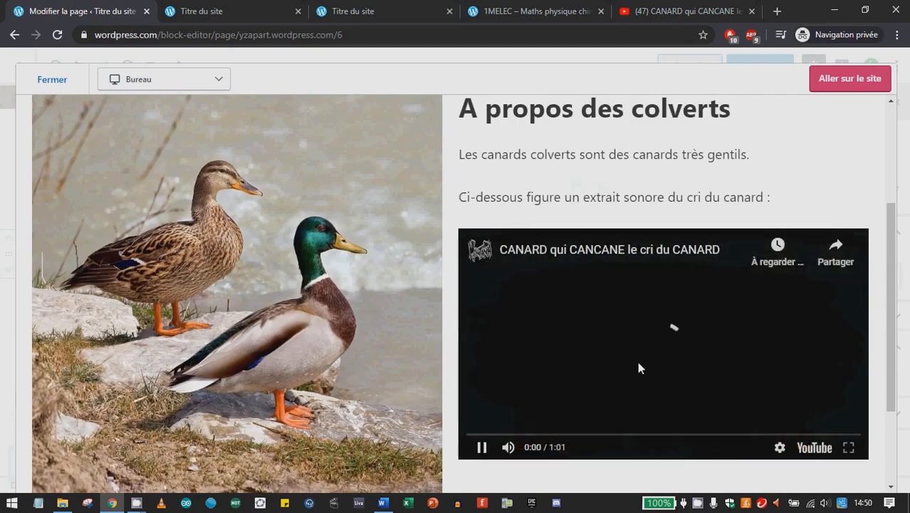
click(505, 433)
key(XF86AudioMute)
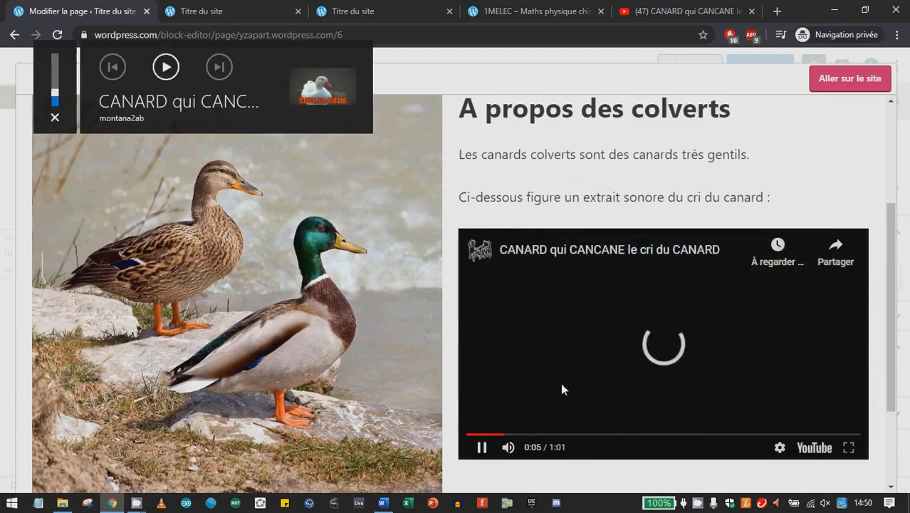
key(XF86AudioMute)
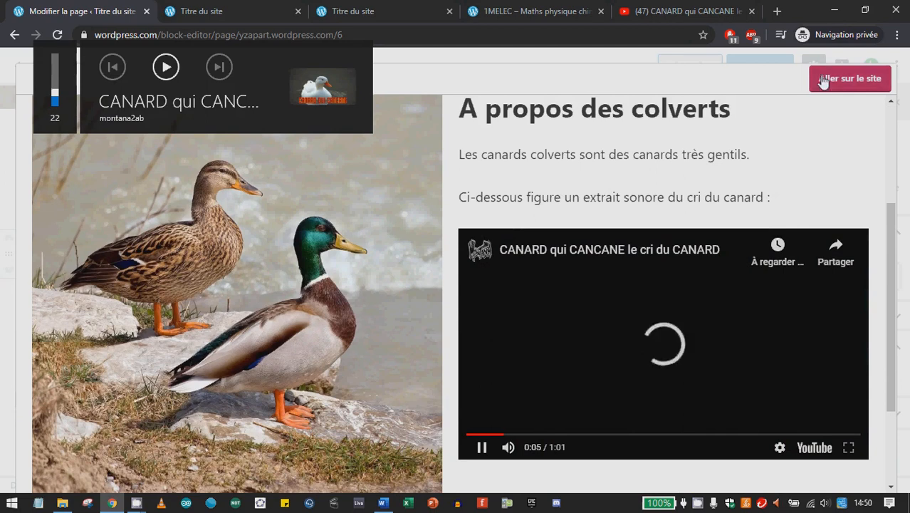
click(18, 83)
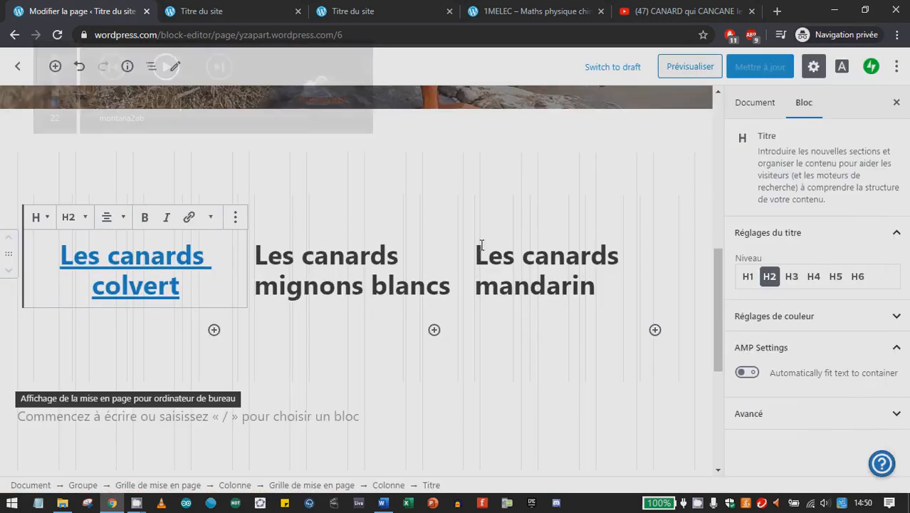
drag(479, 251, 619, 277)
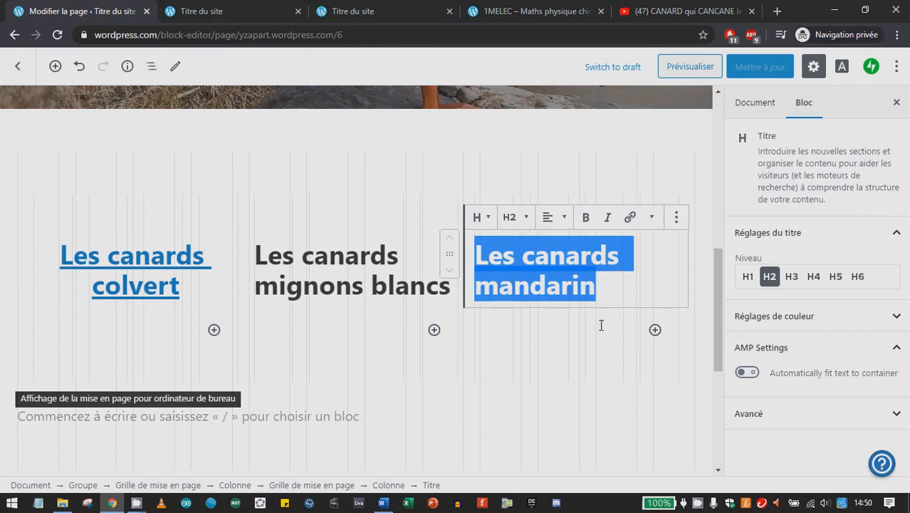
click(302, 262)
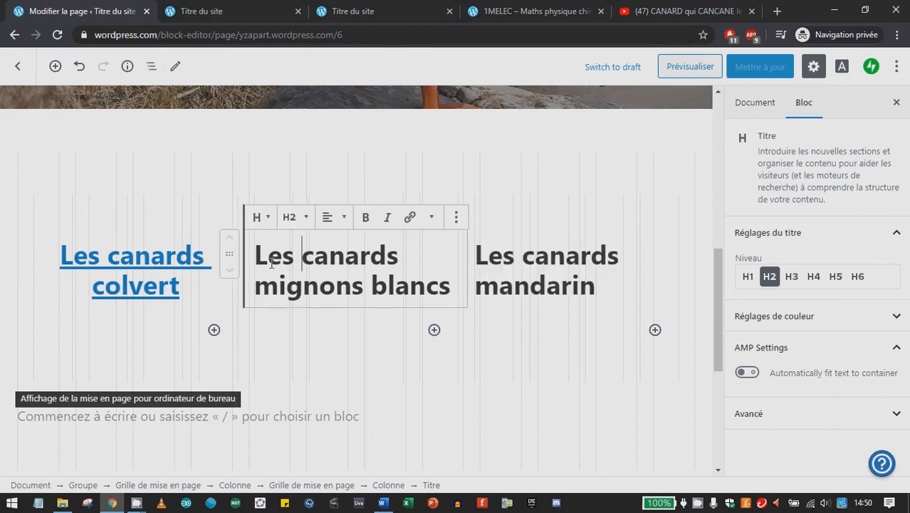
Step: Remove the empty button block from the Accueil page's duck banner and update the page
scroll(136, 293, up, 6)
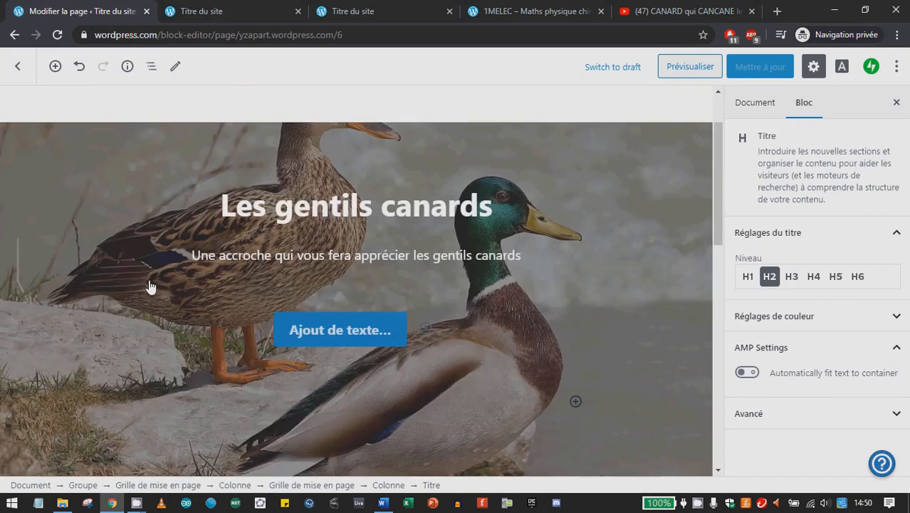
scroll(342, 273, up, 2)
scroll(342, 272, down, 2)
click(341, 271)
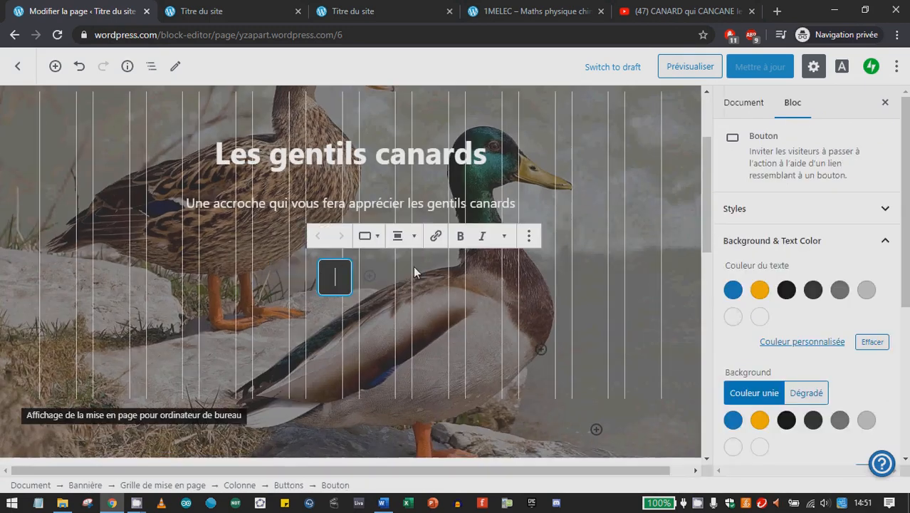
click(528, 236)
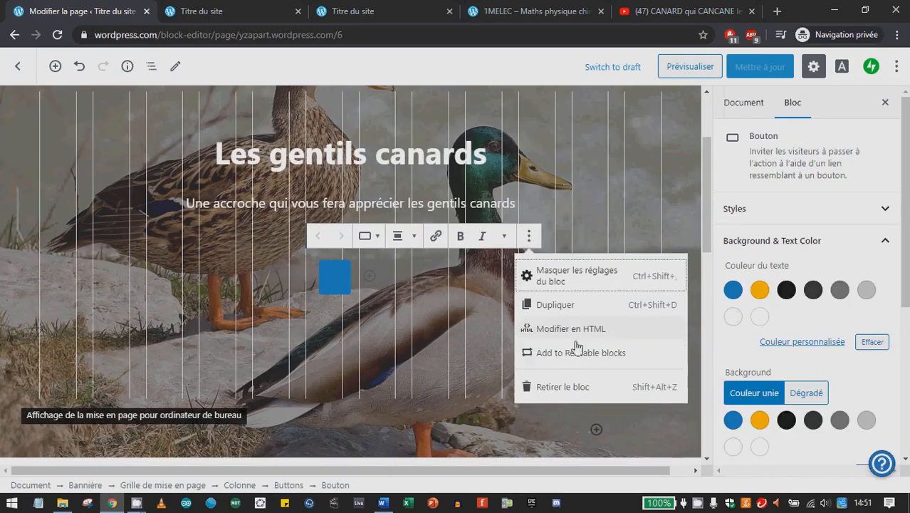
click(553, 384)
scroll(340, 201, up, 2)
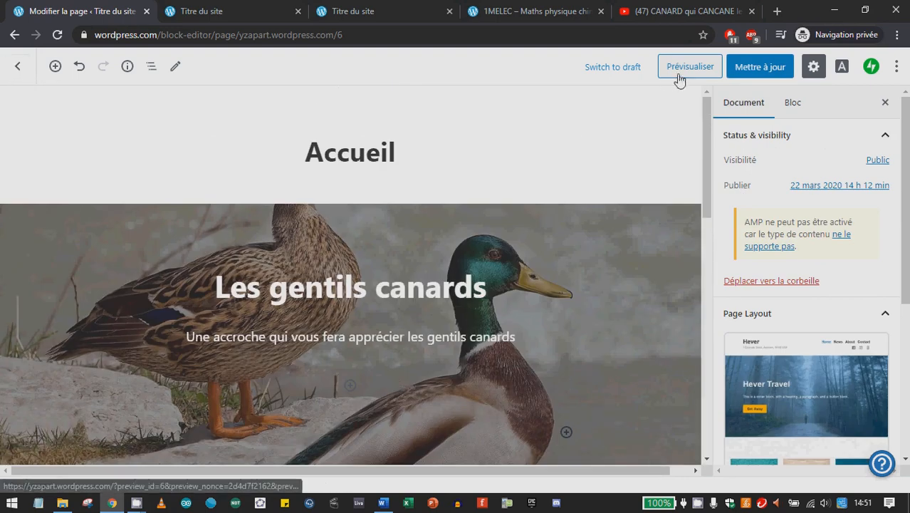
click(760, 66)
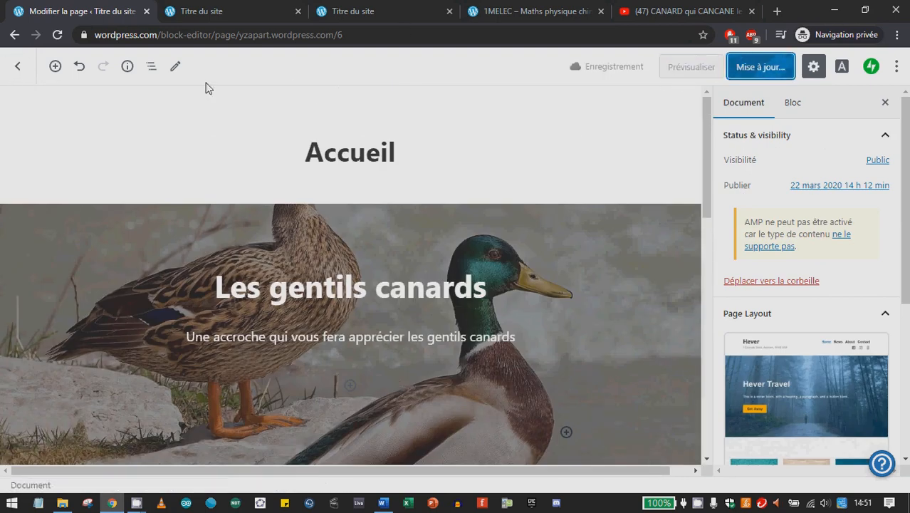
Step: Leave the page editor, open the media library, dismiss its welcome tour and upload "fichier pdf canards.pdf"
click(15, 66)
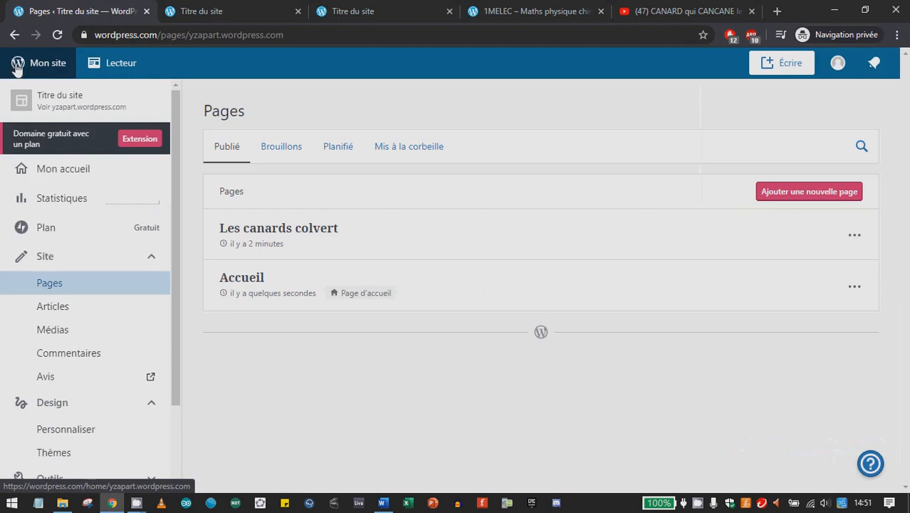
click(53, 328)
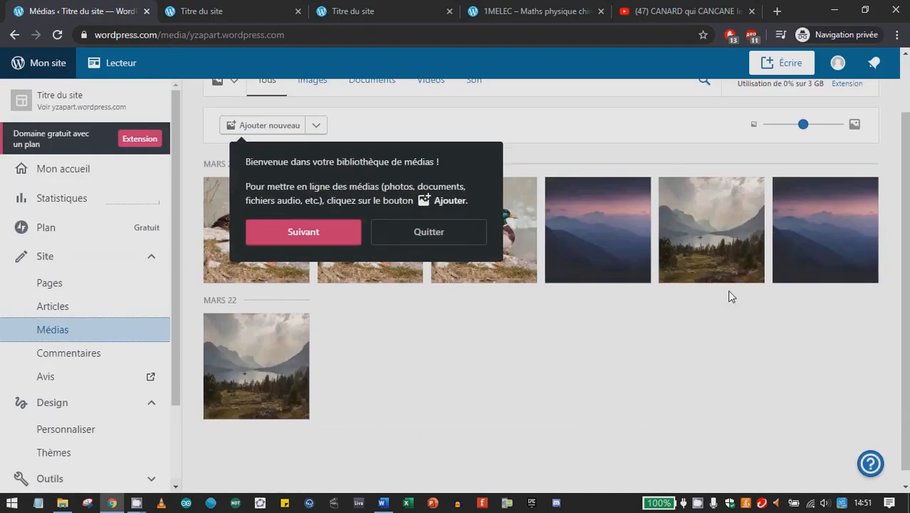
click(429, 238)
scroll(455, 367, up, 1)
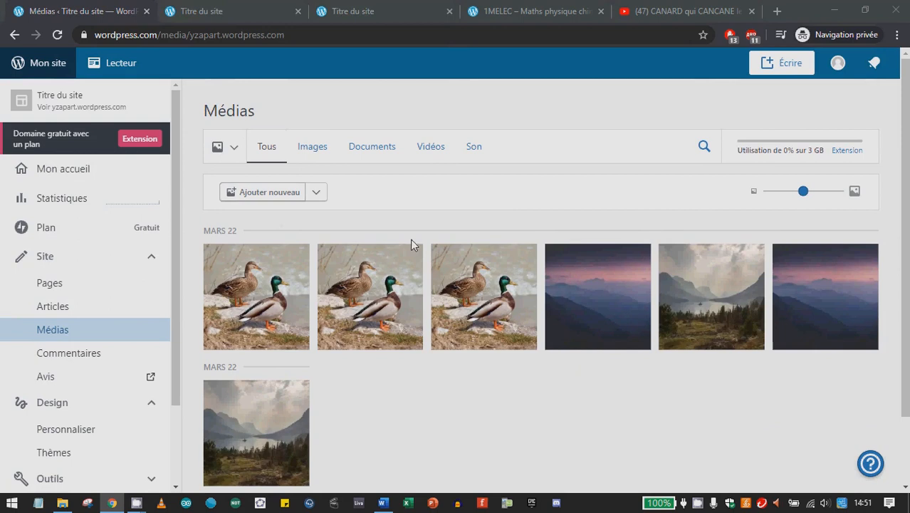
click(322, 118)
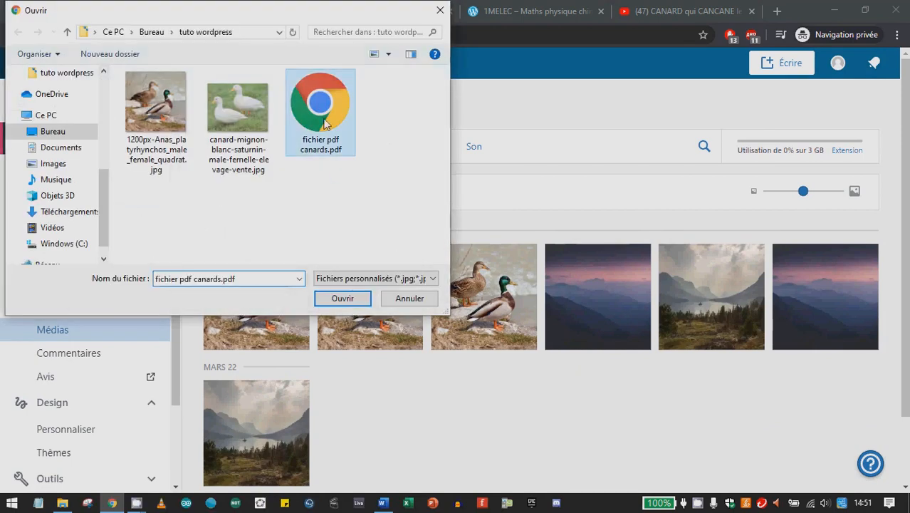
click(343, 299)
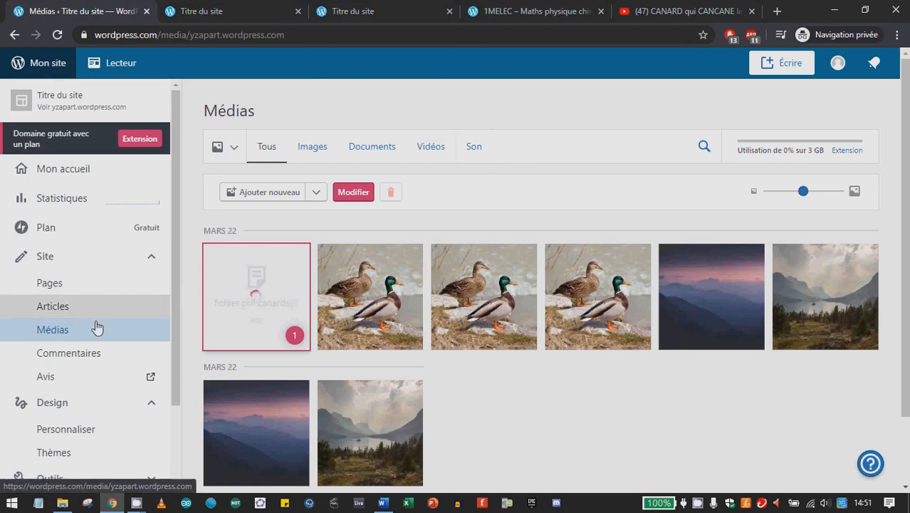
Step: Open the site customizer, turn off the display of the site title and description, and save the changes
scroll(97, 333, down, 1)
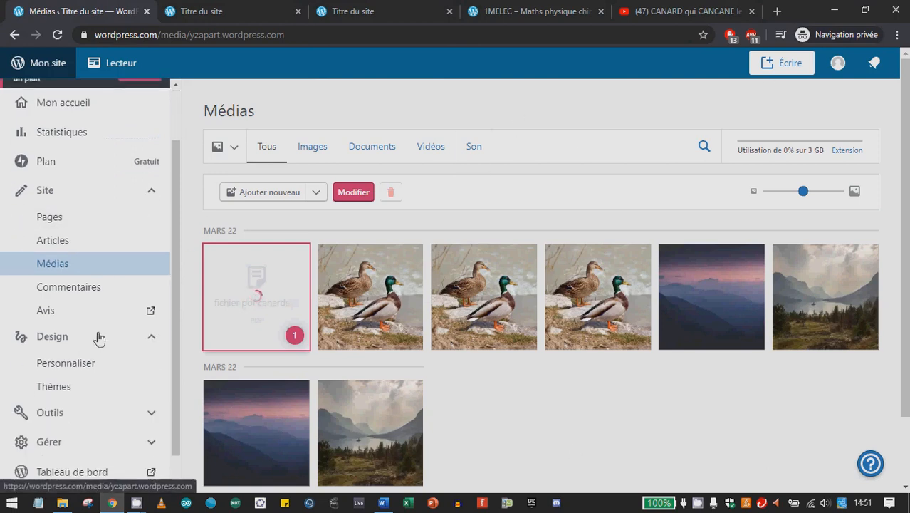
click(69, 365)
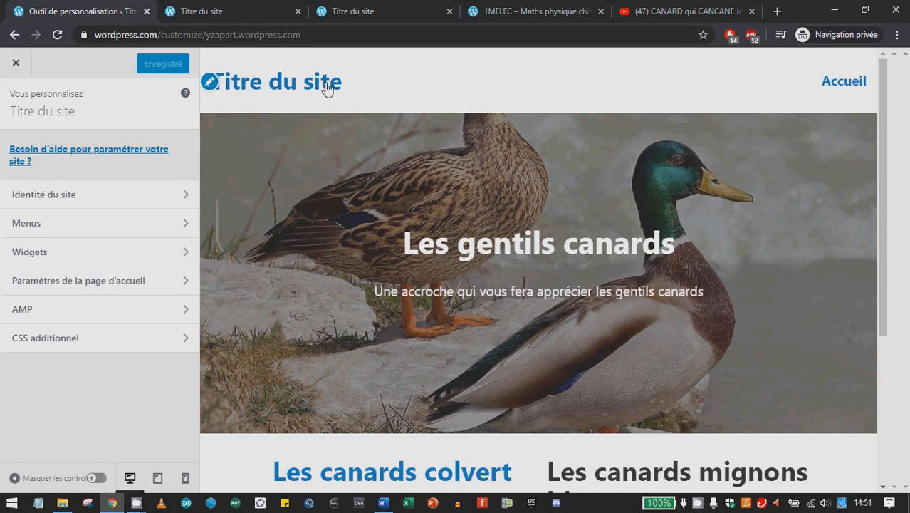
click(210, 81)
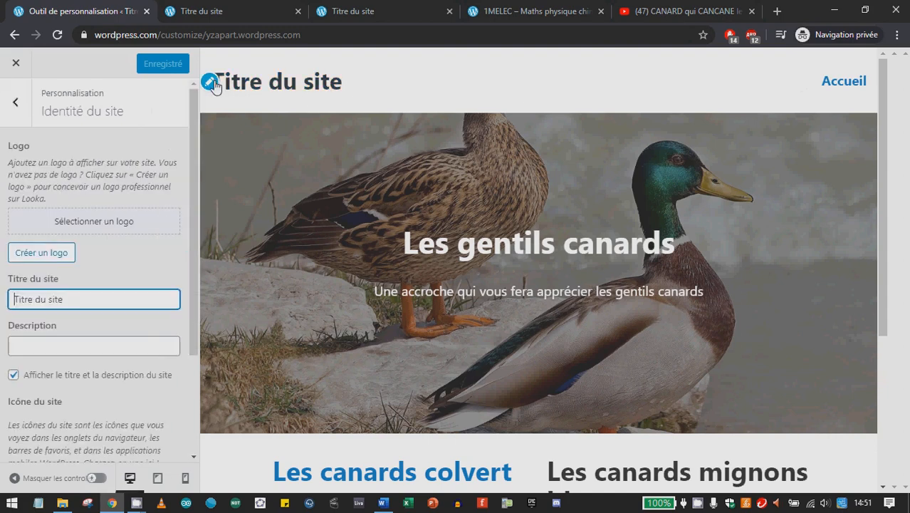
scroll(59, 291, down, 2)
click(49, 243)
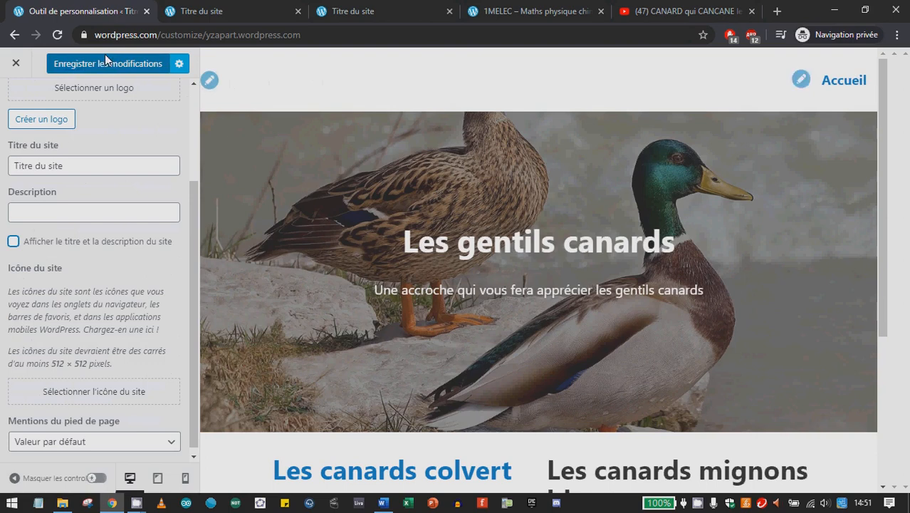
click(105, 63)
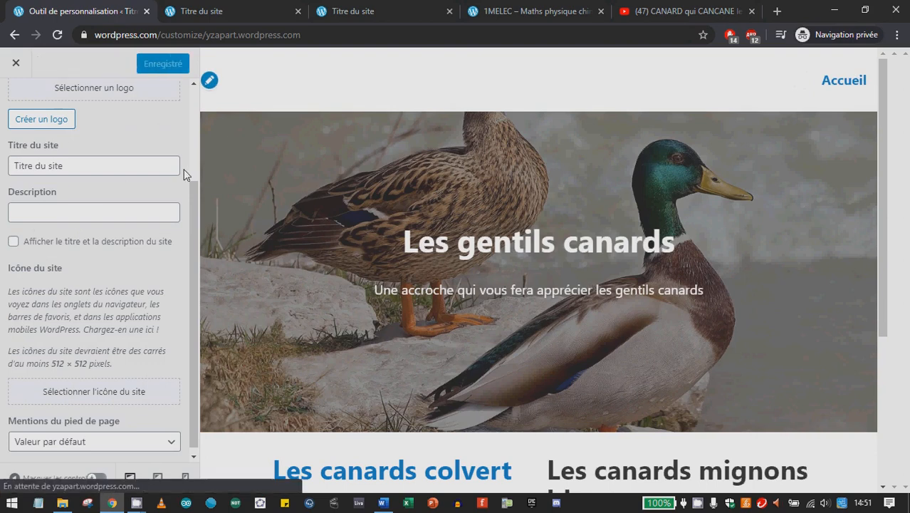
scroll(191, 216, up, 2)
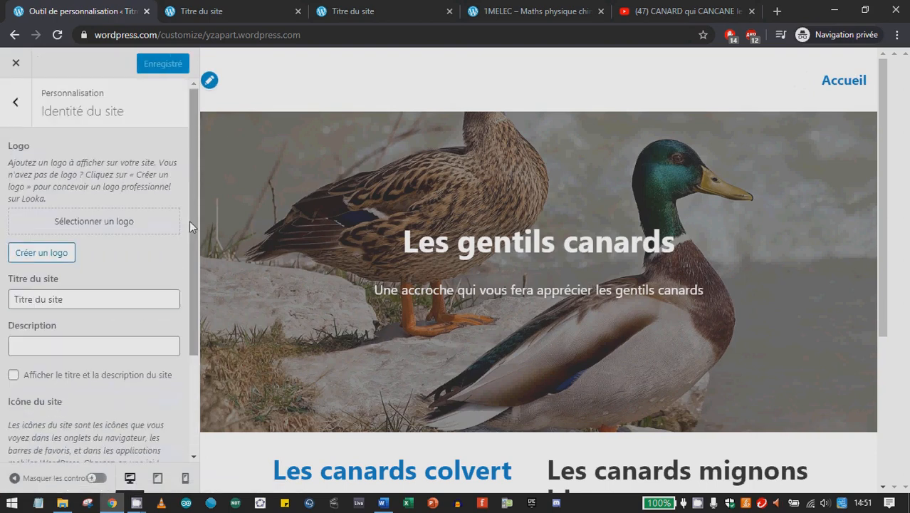
scroll(189, 222, down, 2)
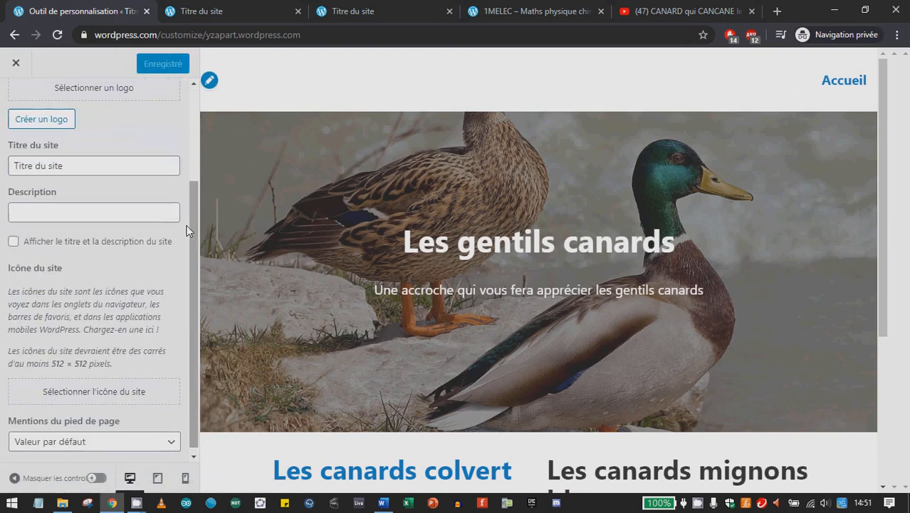
Step: Remove the Accueil item from the Primary menu, save the changes and close the customizer
shift+click(844, 84)
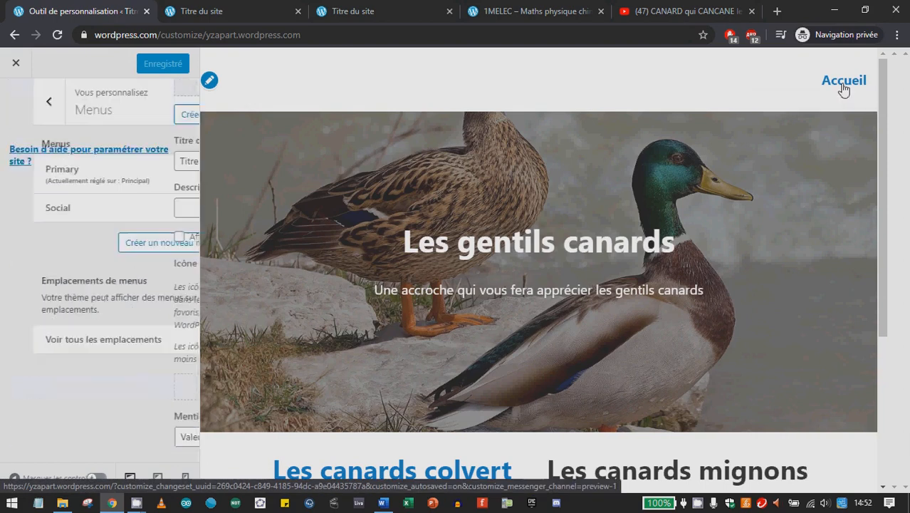
scroll(79, 271, down, 3)
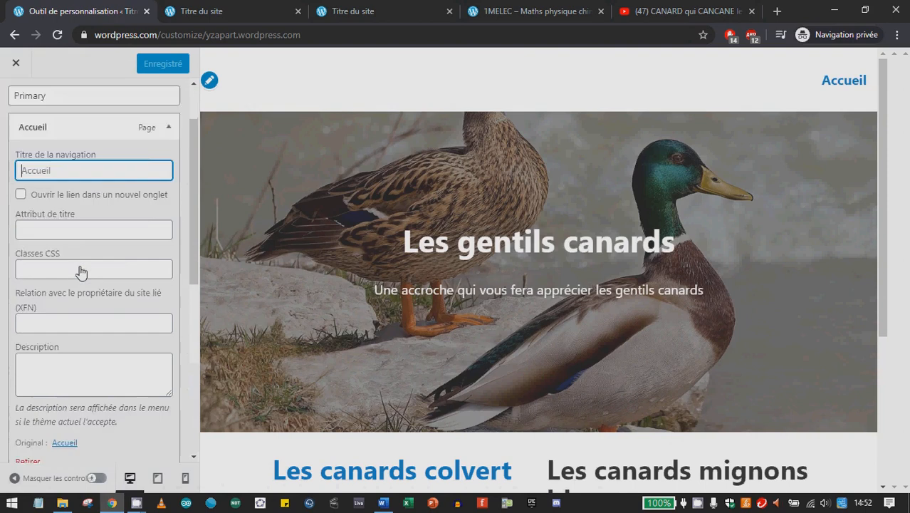
click(28, 332)
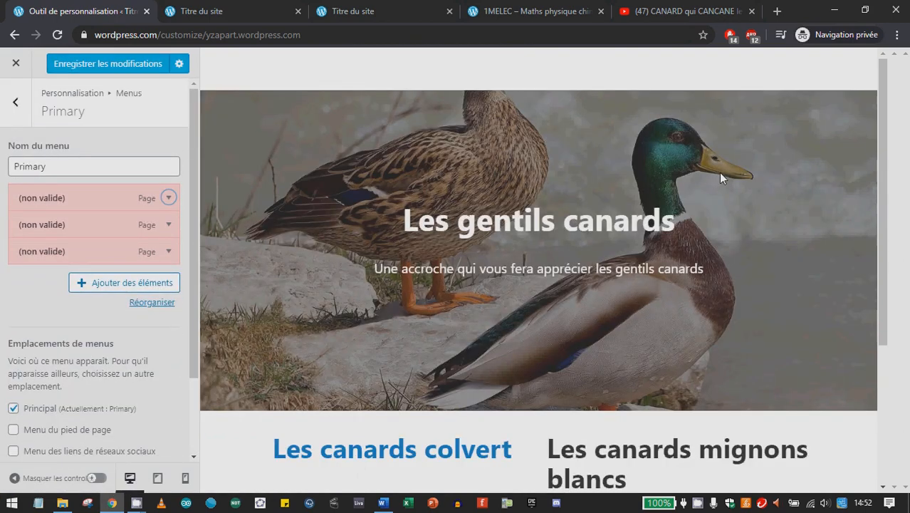
click(88, 58)
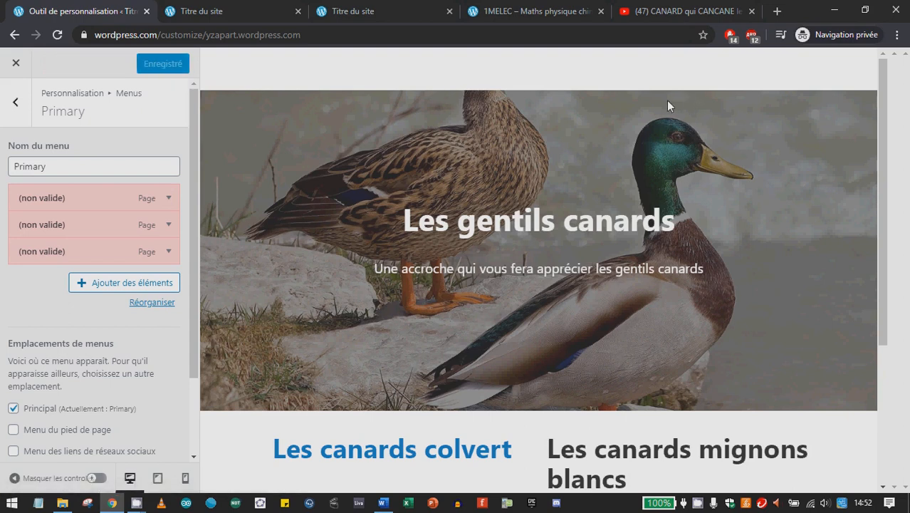
click(17, 64)
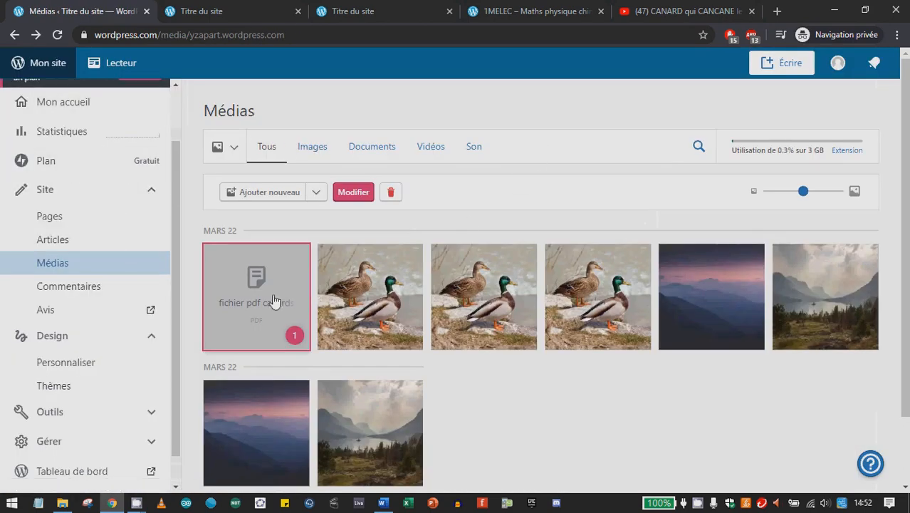
Step: Reopen the Accueil page for editing, remove the empty button under the banner tagline again and update the page
click(99, 215)
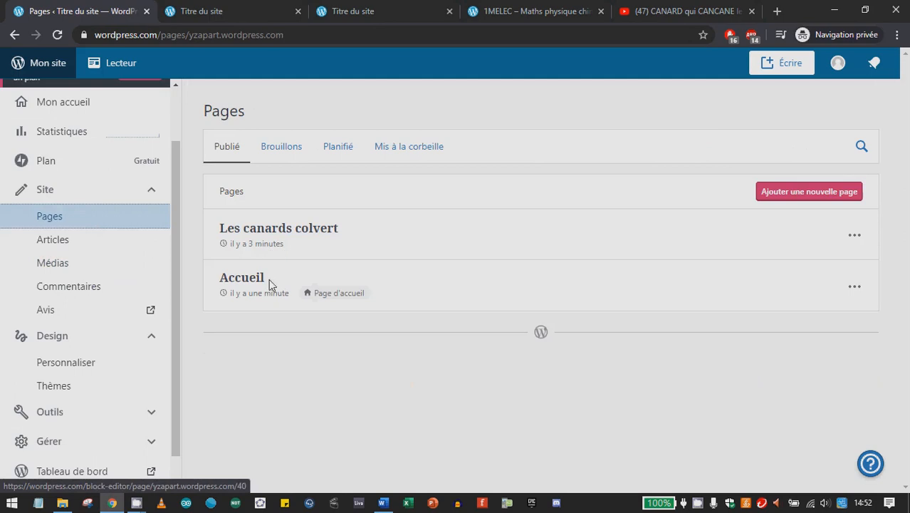
click(241, 280)
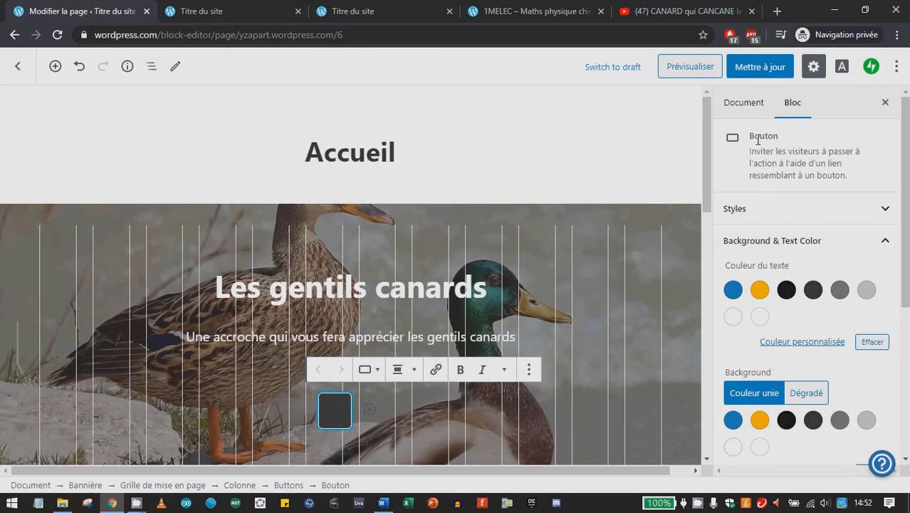
scroll(614, 187, down, 2)
click(613, 189)
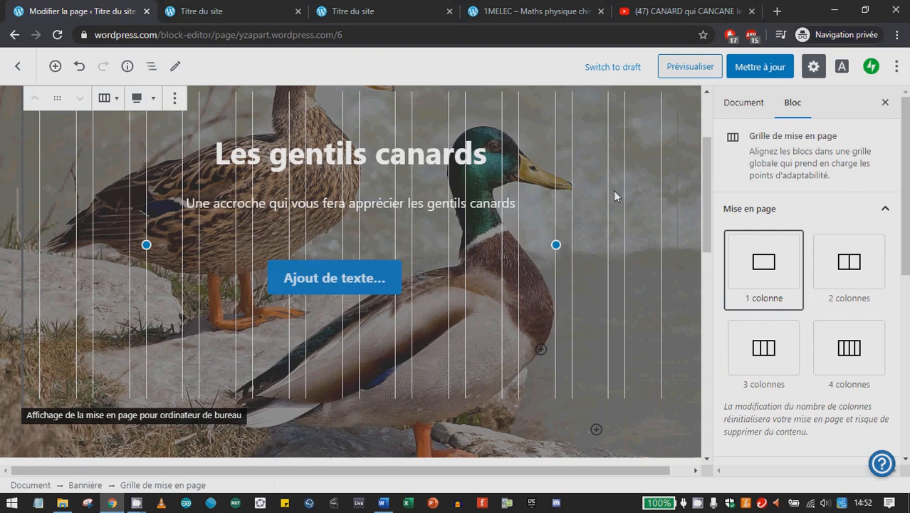
click(334, 278)
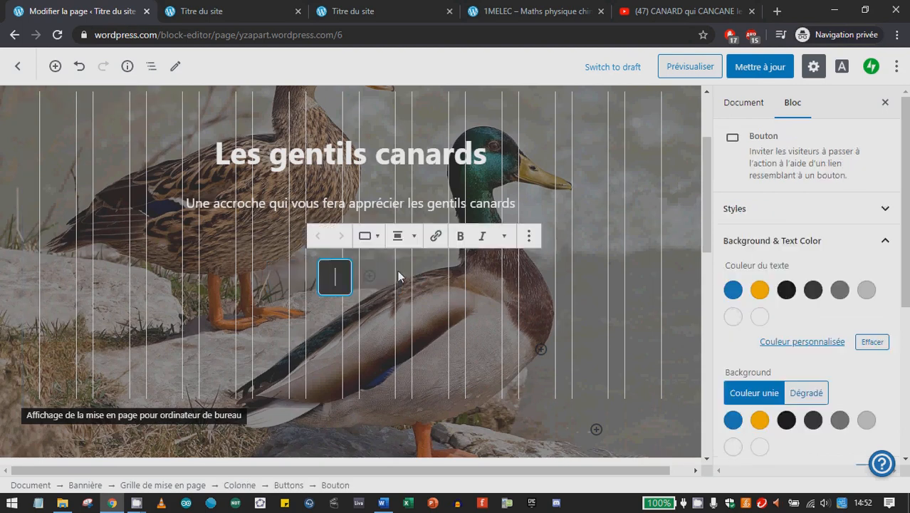
click(533, 237)
click(575, 386)
scroll(502, 369, down, 3)
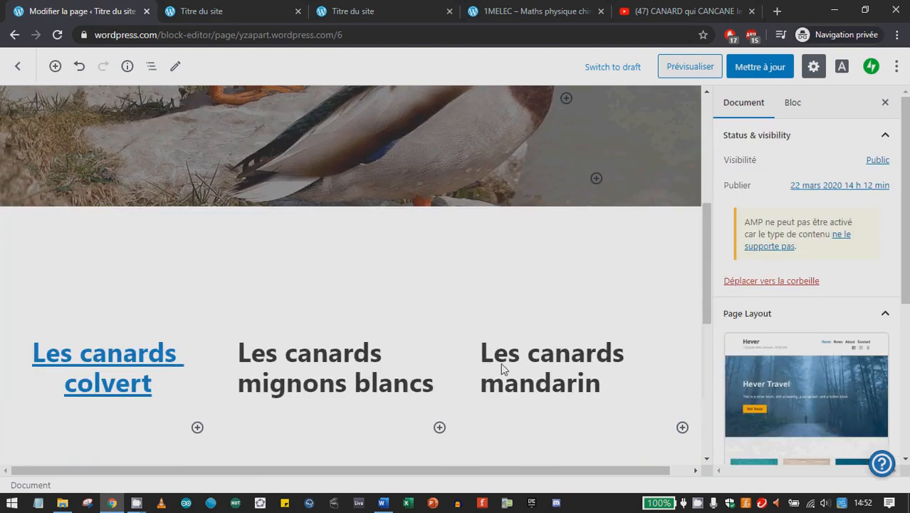
click(780, 73)
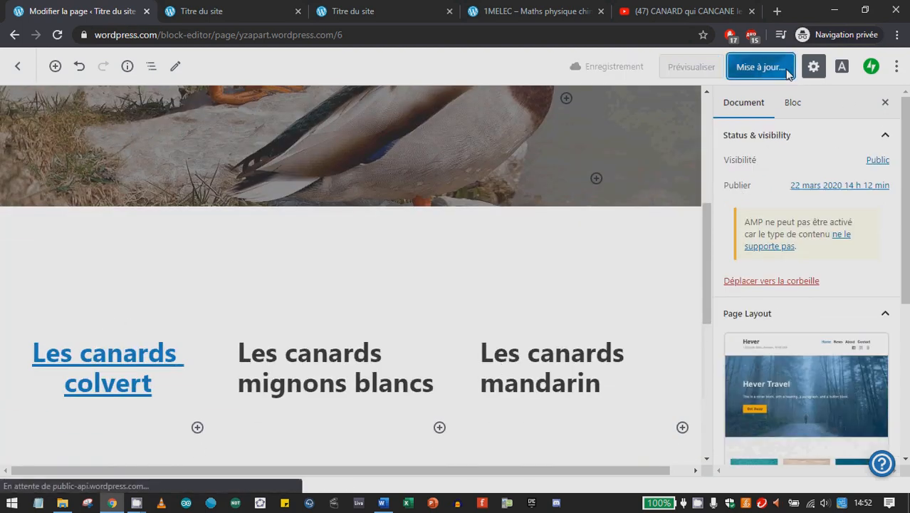
Step: Preview the Accueil page, follow its "Les canards colvert" link and look through the linked page
click(708, 68)
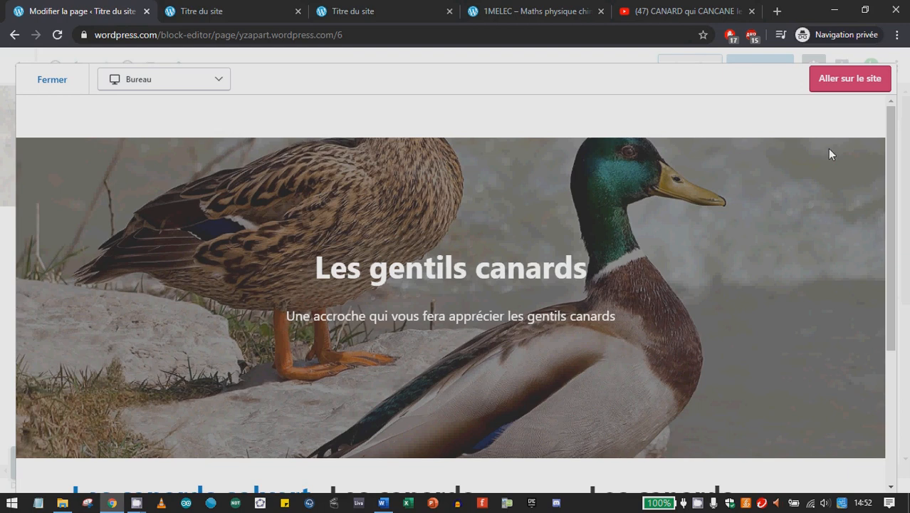
scroll(791, 193, down, 3)
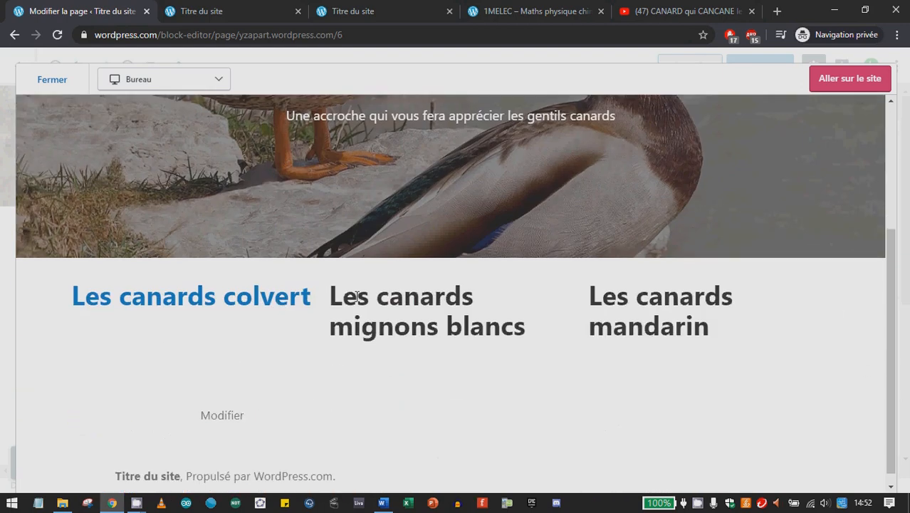
click(257, 290)
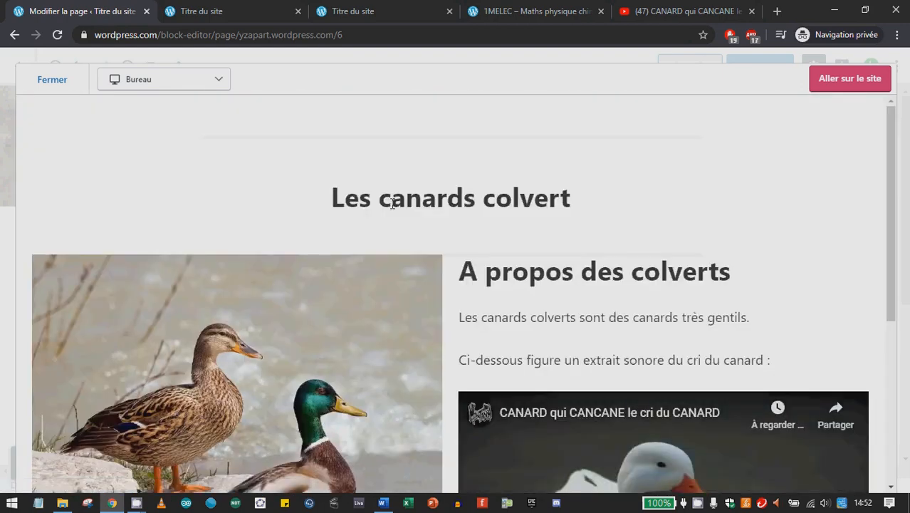
scroll(392, 204, down, 4)
scroll(341, 317, up, 1)
scroll(216, 401, down, 1)
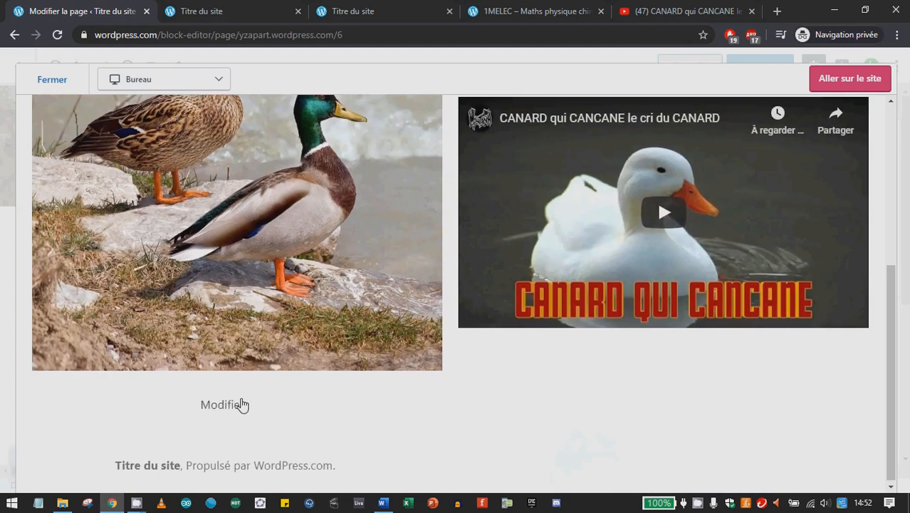
Step: Open the "Les canards colvert" page for editing from its preview
click(235, 406)
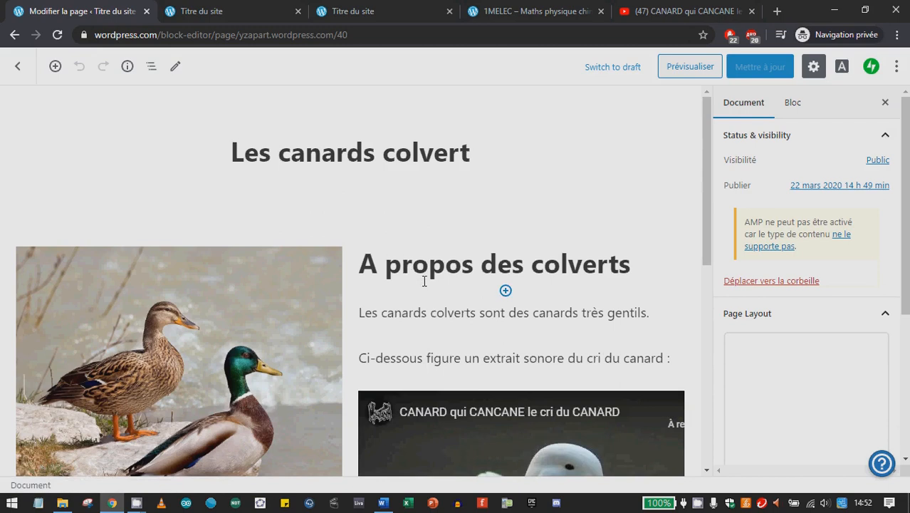
Step: Add a heading block reading "Le fichier" under the duck photo in the first column
scroll(394, 271, down, 5)
click(326, 277)
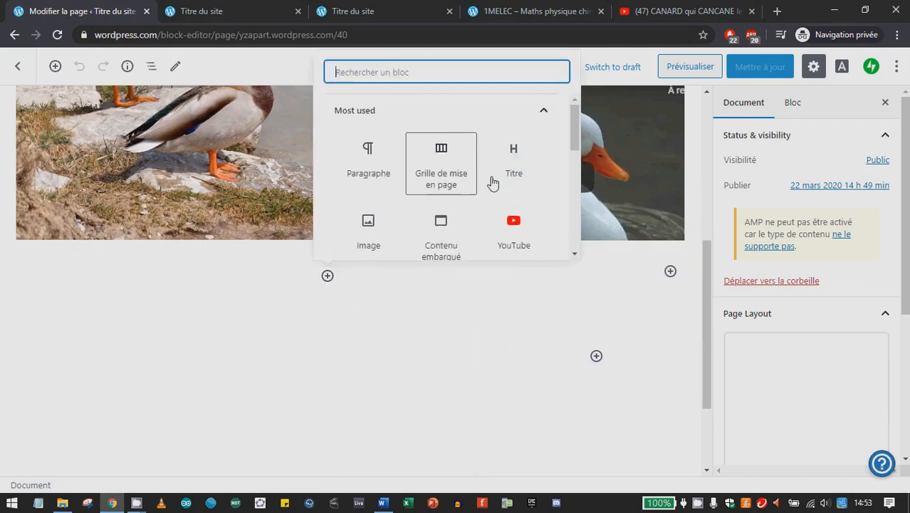
click(516, 171)
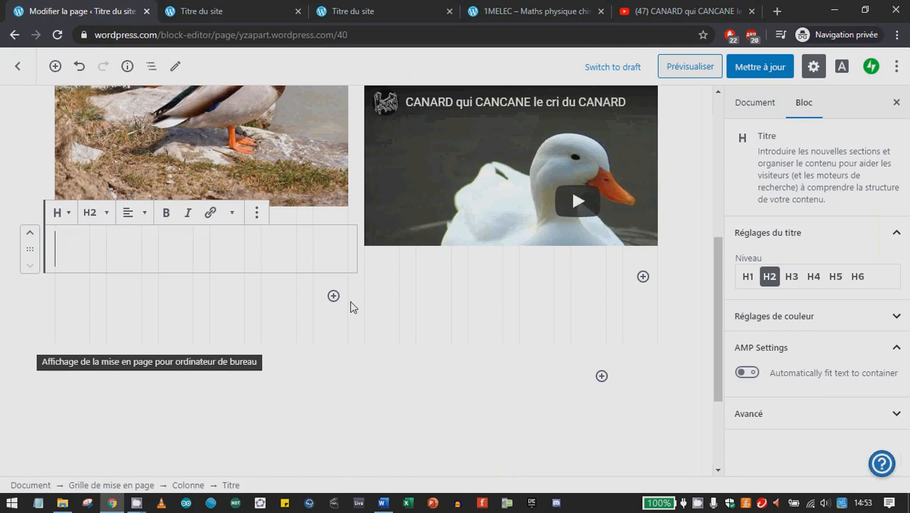
text(Le fichier)
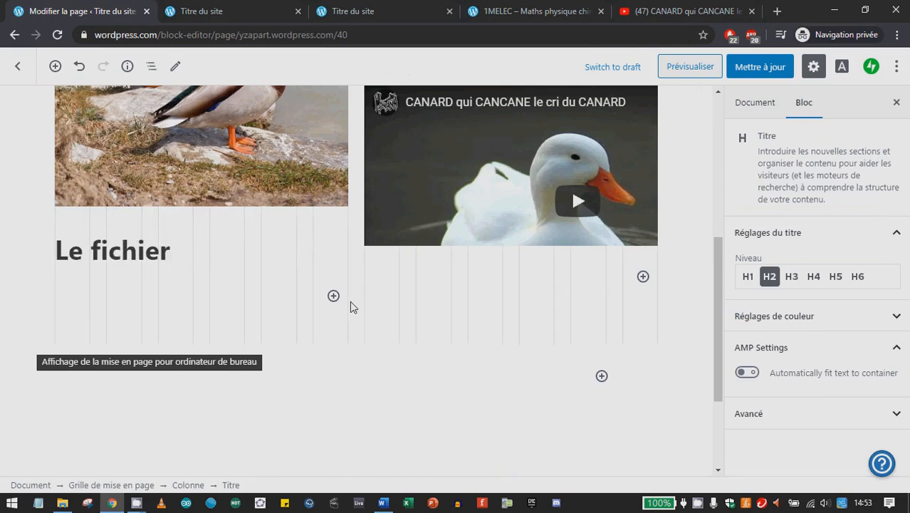
Step: Remove the partly written "Le fichier" heading block from under the duck photo
key(Escape)
scroll(349, 307, up, 5)
scroll(350, 302, down, 3)
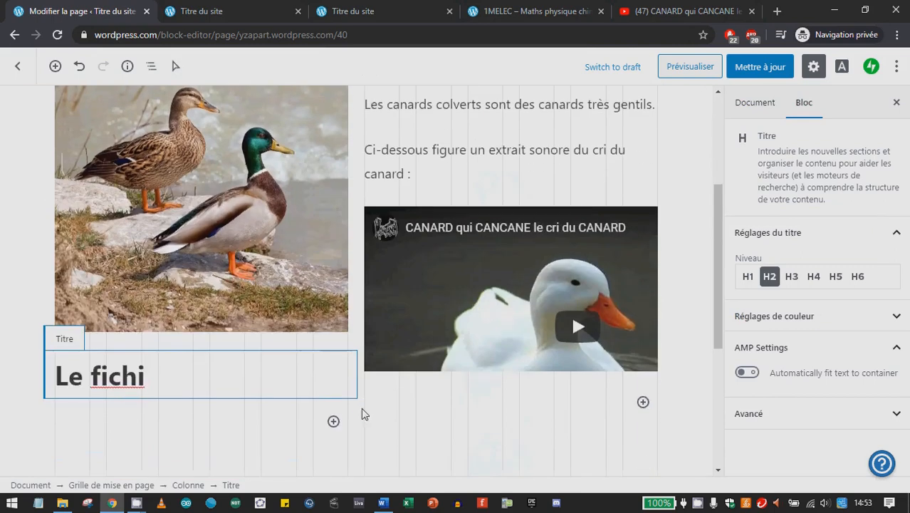
click(361, 404)
scroll(268, 344, down, 3)
click(195, 396)
scroll(118, 435, down, 3)
click(161, 369)
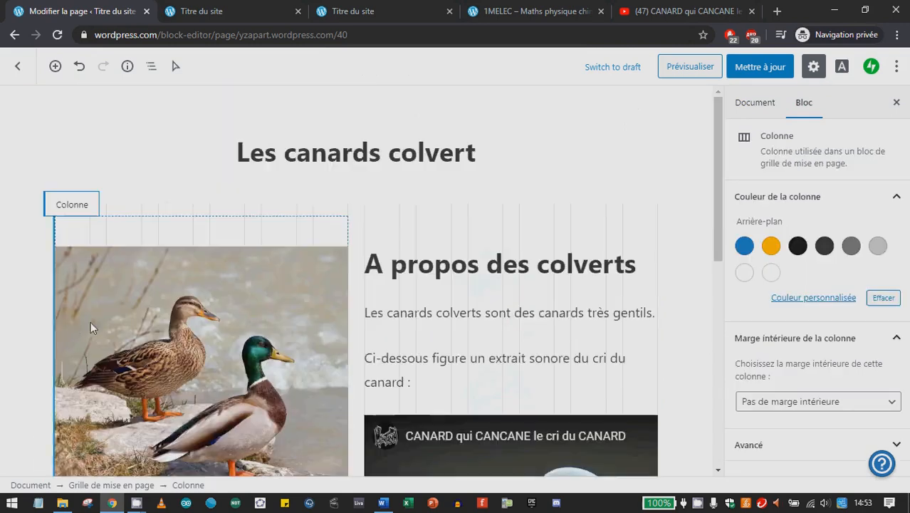
scroll(77, 331, down, 5)
click(149, 264)
scroll(152, 427, down, 3)
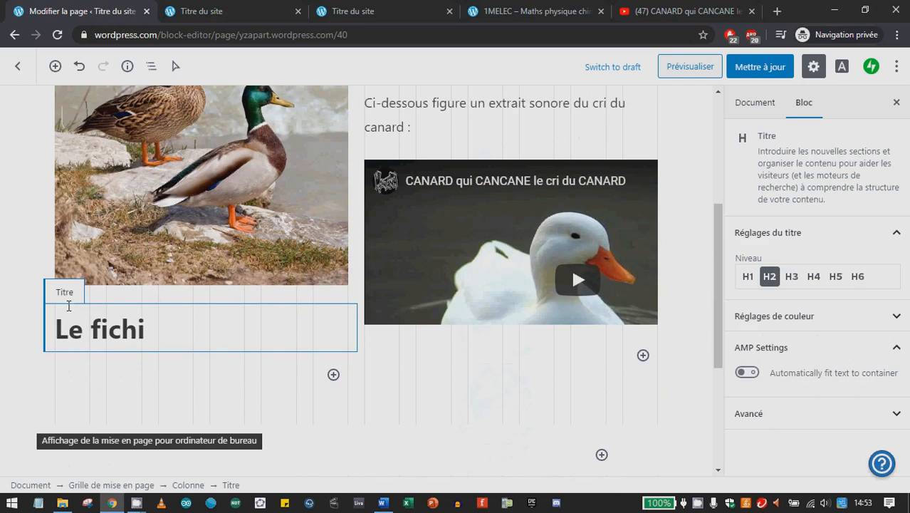
click(257, 292)
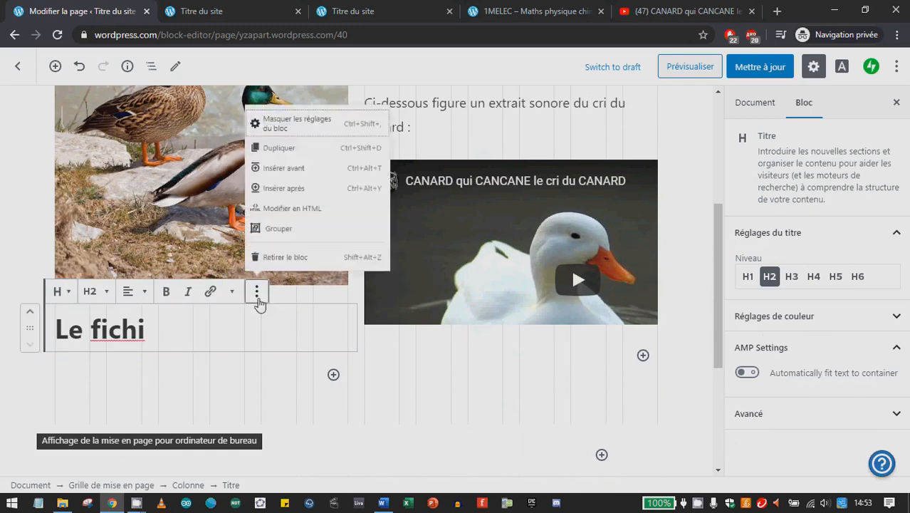
click(289, 262)
Step: Insert a paragraph block beneath the two-column layout grid rather than inside one of its columns
scroll(370, 327, down, 4)
scroll(339, 335, up, 1)
click(339, 336)
click(302, 307)
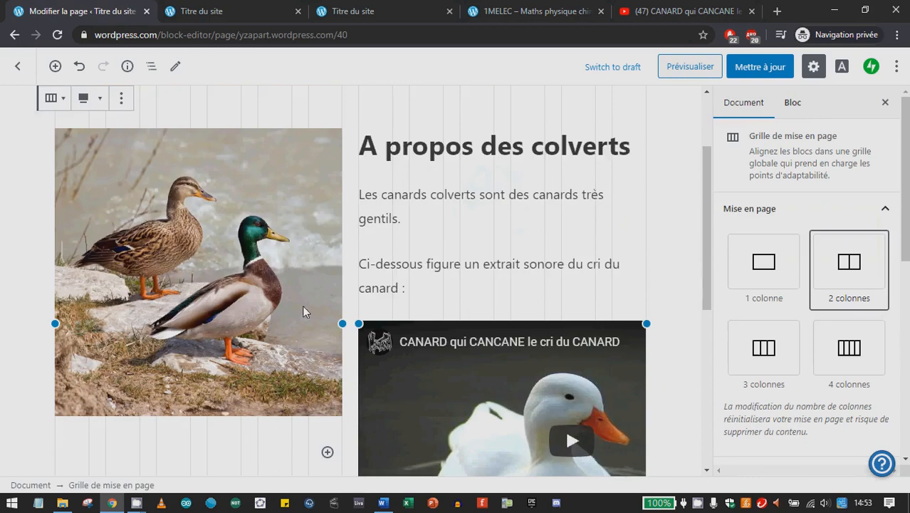
scroll(501, 330, down, 3)
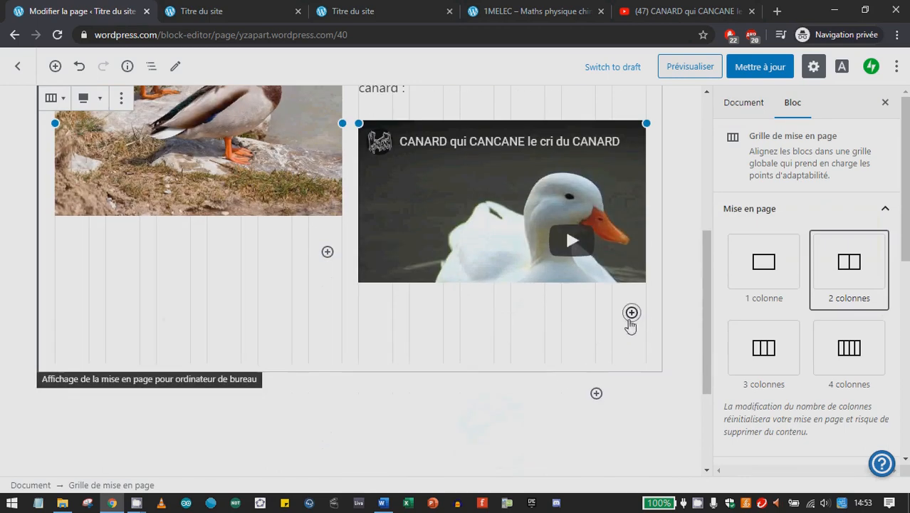
click(597, 393)
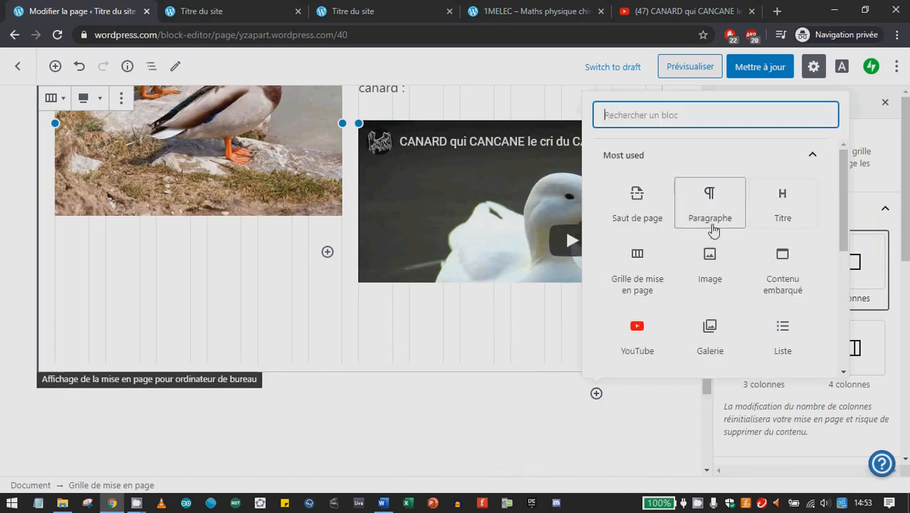
click(736, 207)
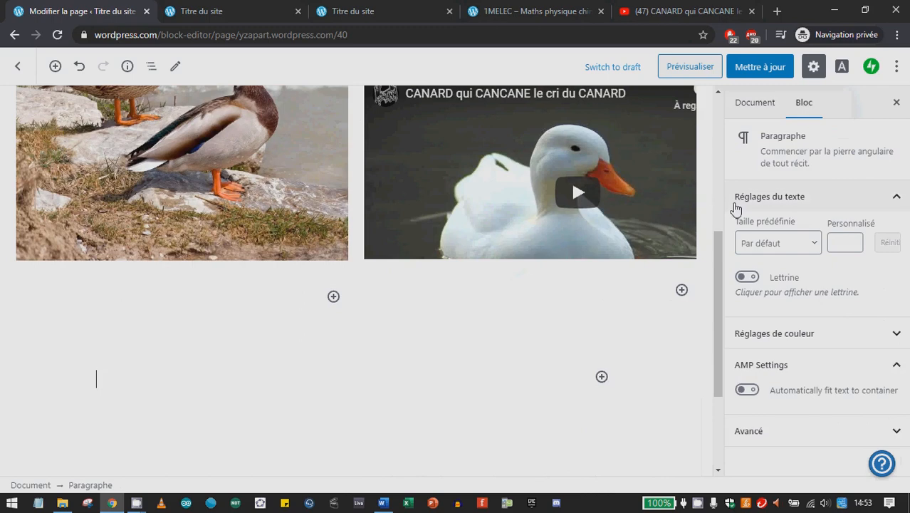
Step: Enter "Ci-dessous figure le lien vers le fichier PDF à propos des gentils canards :" followed by the line "[PDF] Fichier pdf sur les canards"
scroll(589, 247, down, 2)
text(Ci-dessous figure)
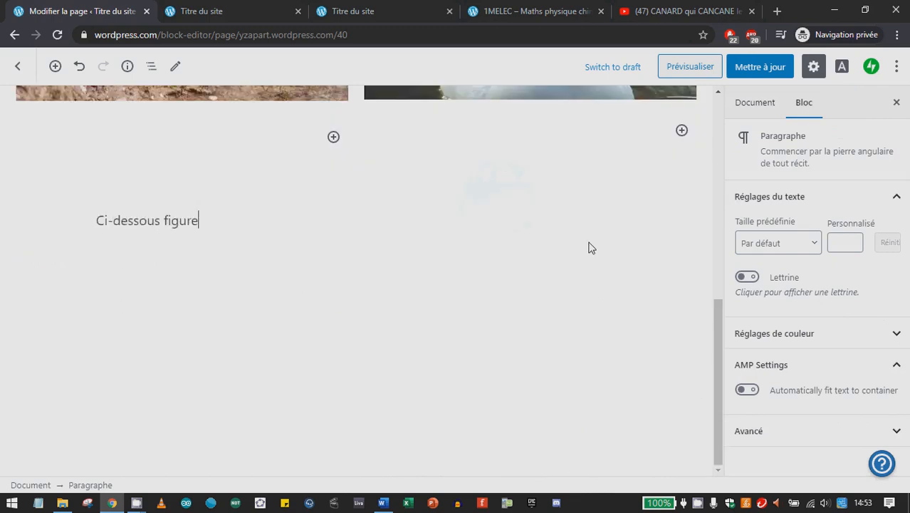
key(ctrl+BackSpace)
text(figure le lien vers le fichier pdf)
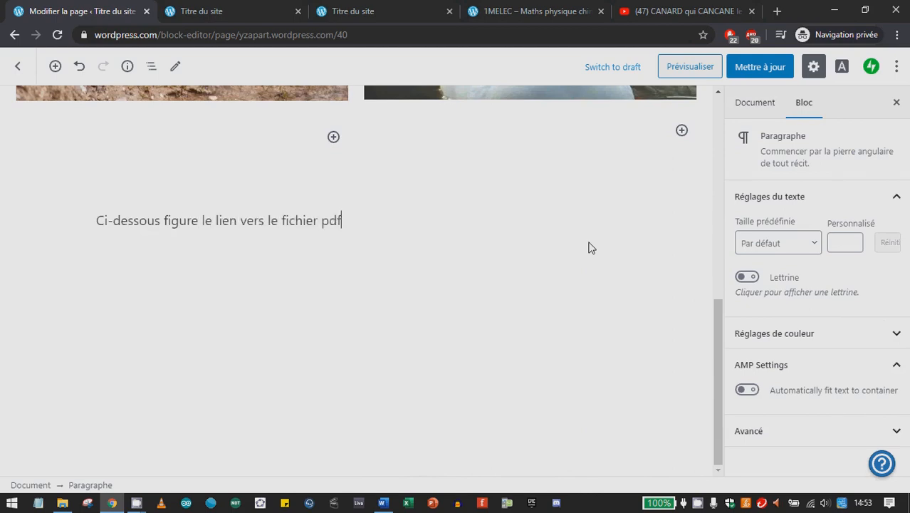
key(ctrl+BackSpace)
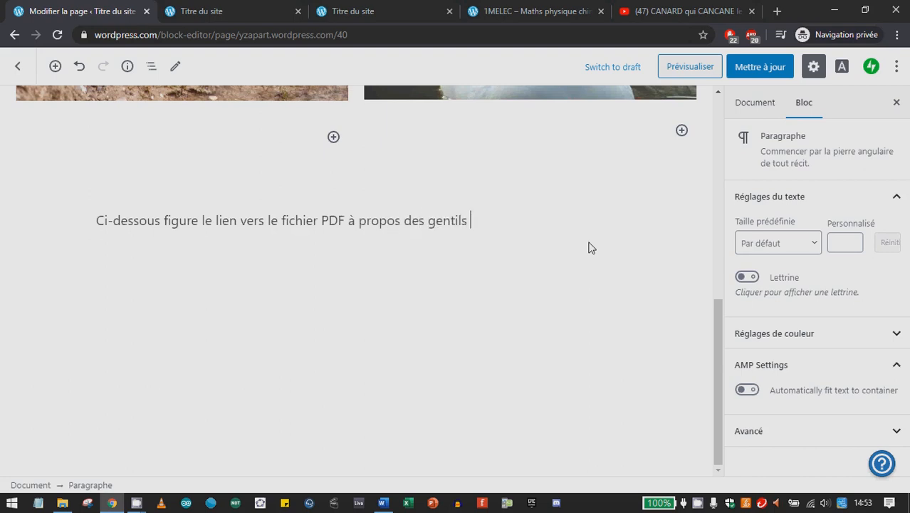
key(Return)
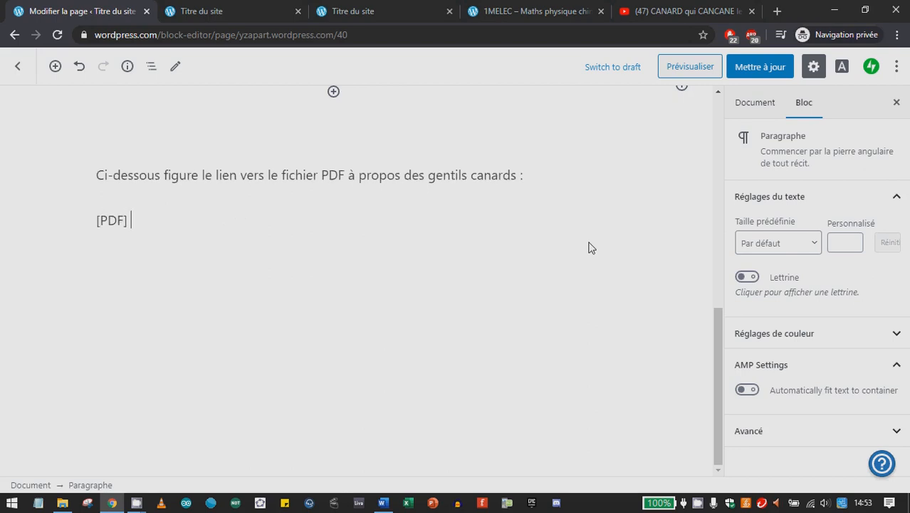
text([PDF] Fichier pdf sur les canards)
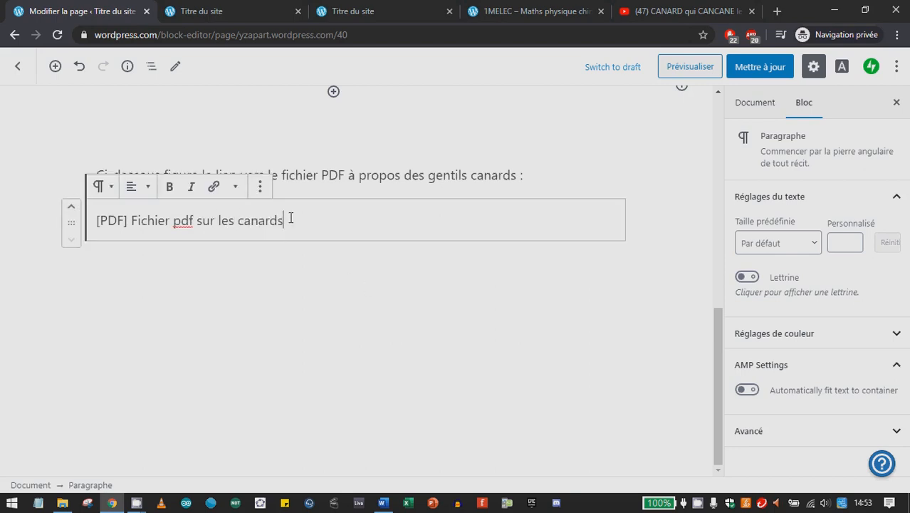
Step: Try to link the "[PDF] Fichier pdf sur les canards" line by searching for the uploaded file with "pdf canards"
drag(290, 218, 99, 225)
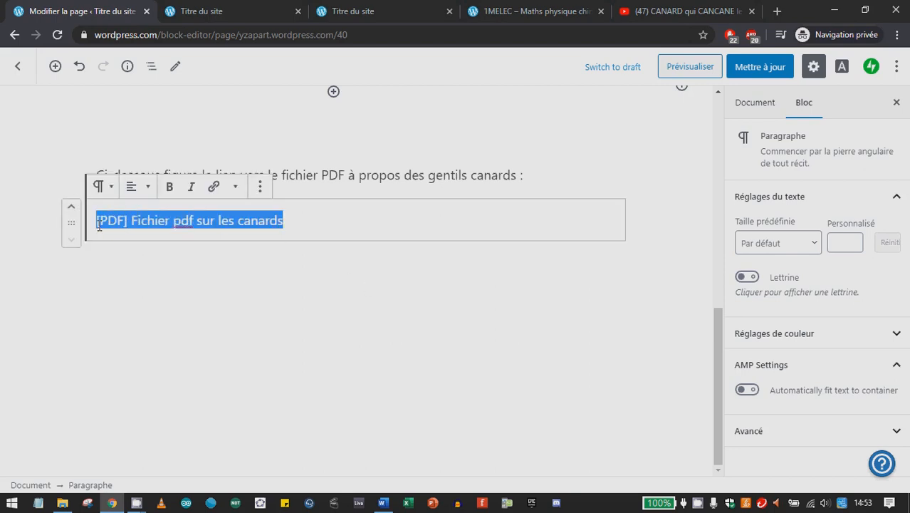
click(214, 186)
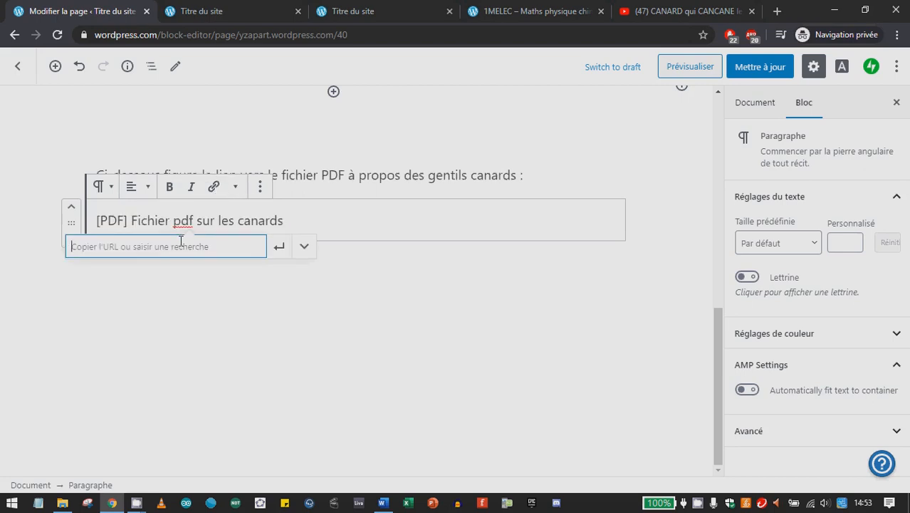
text(pdf)
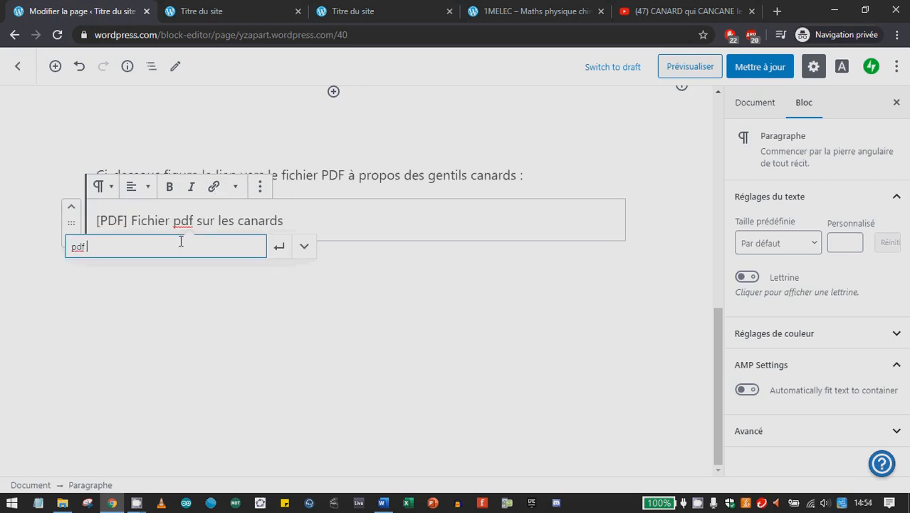
text(fichier)
click(304, 245)
double_click(167, 249)
text(pdf)
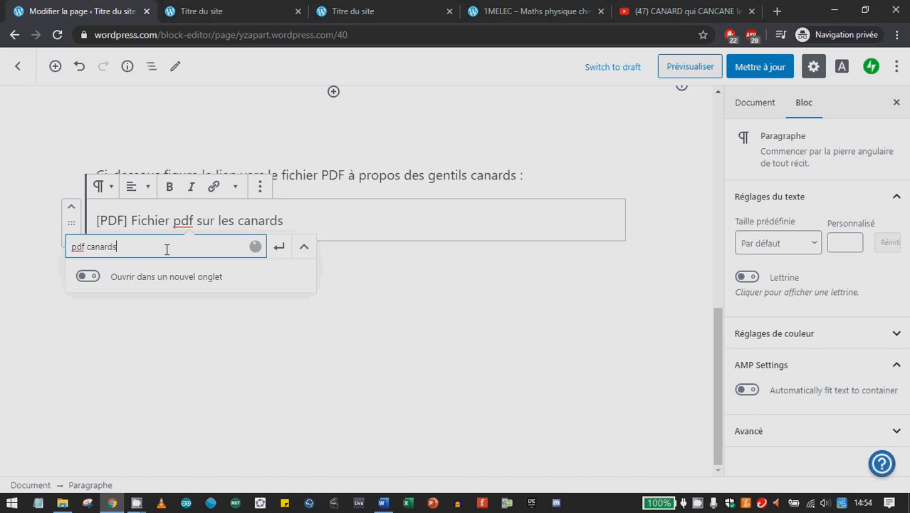
triple_click(167, 249)
key(BackSpace)
click(386, 341)
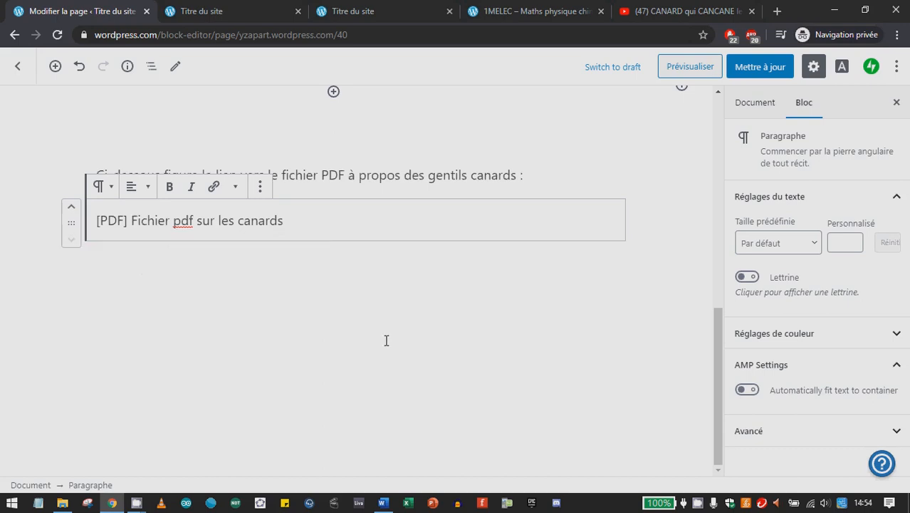
Step: Update the "Les canards colvert" page and leave the editor for the page list
scroll(354, 311, up, 4)
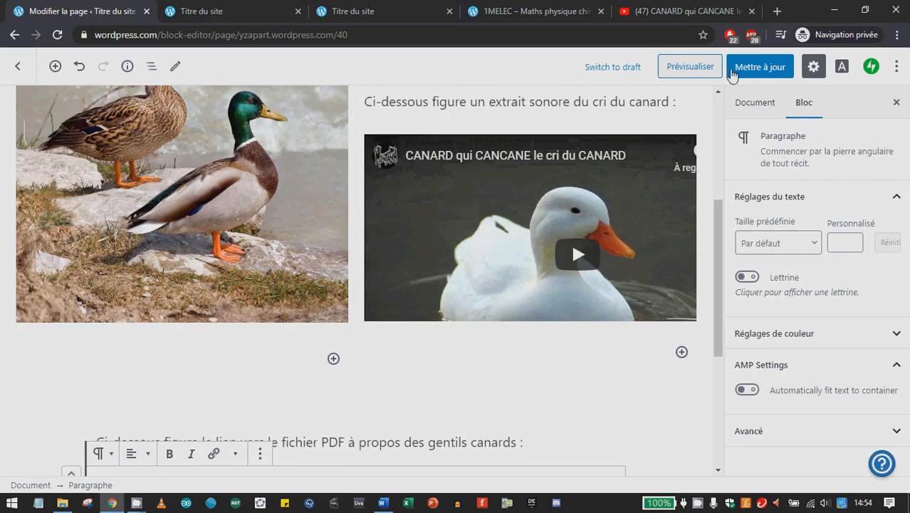
click(775, 68)
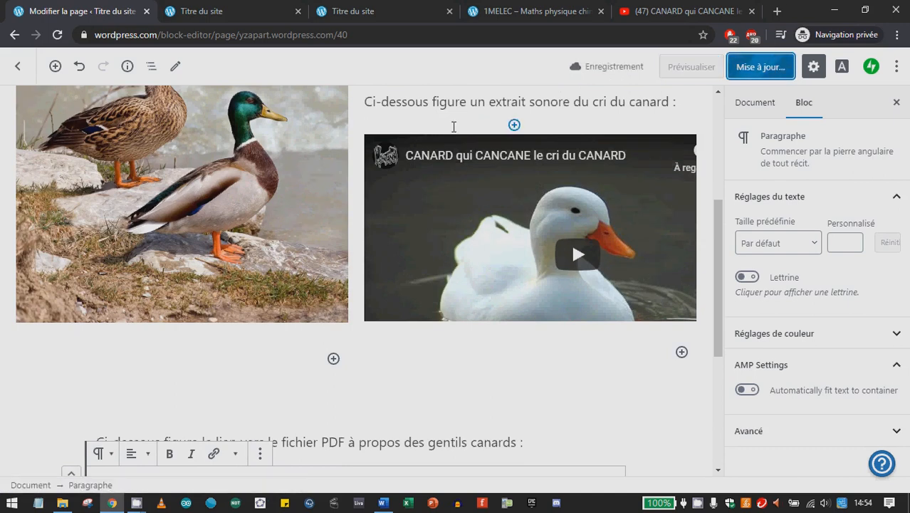
click(18, 68)
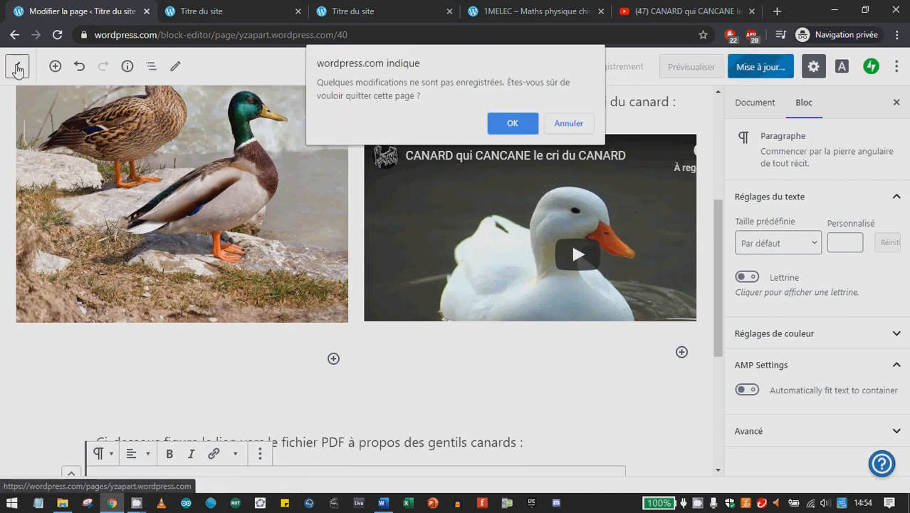
click(588, 118)
click(17, 66)
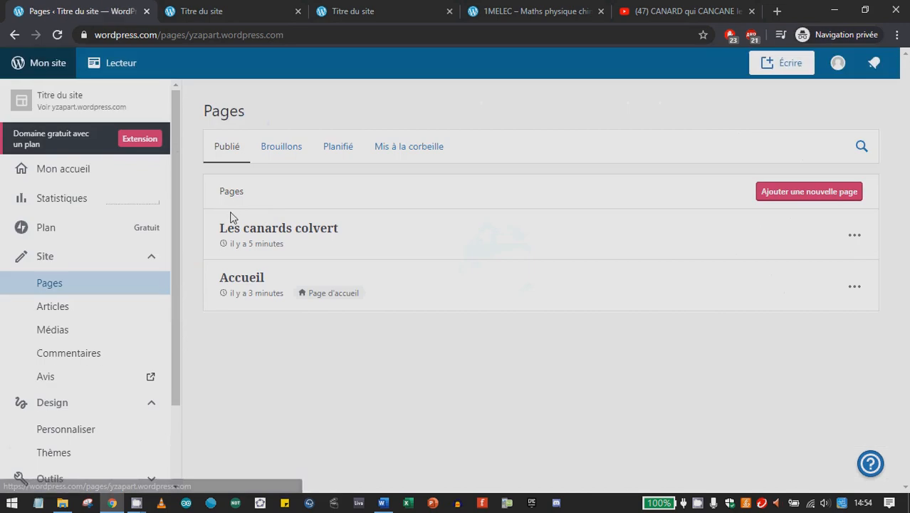
Step: Copy the URL of the "fichier pdf canards" document from its details in the media library
click(68, 331)
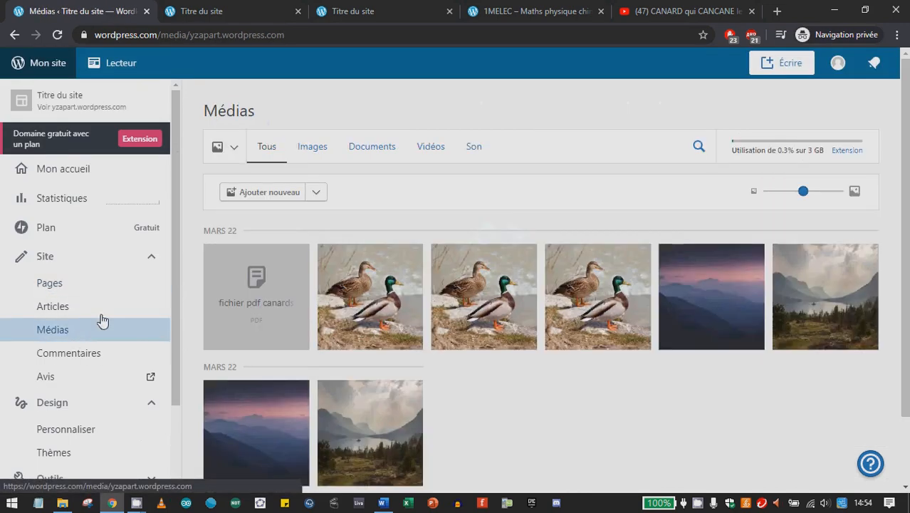
click(260, 296)
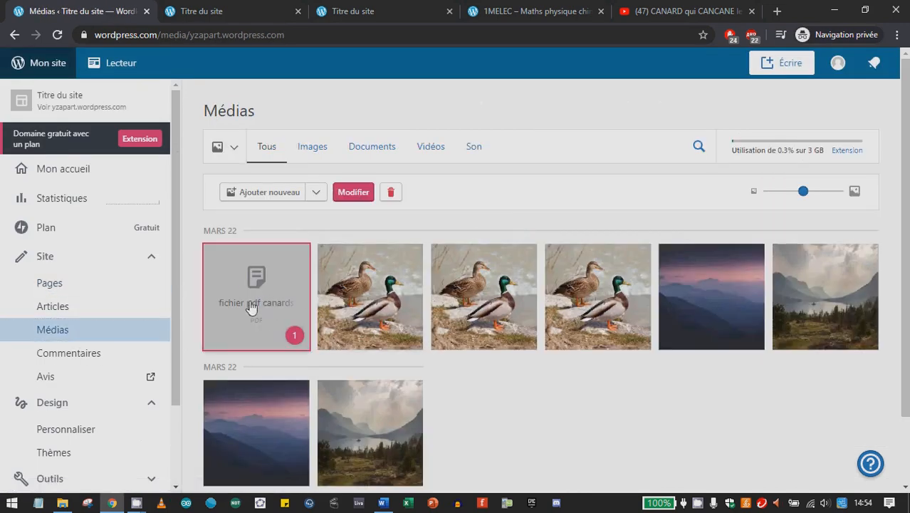
click(354, 194)
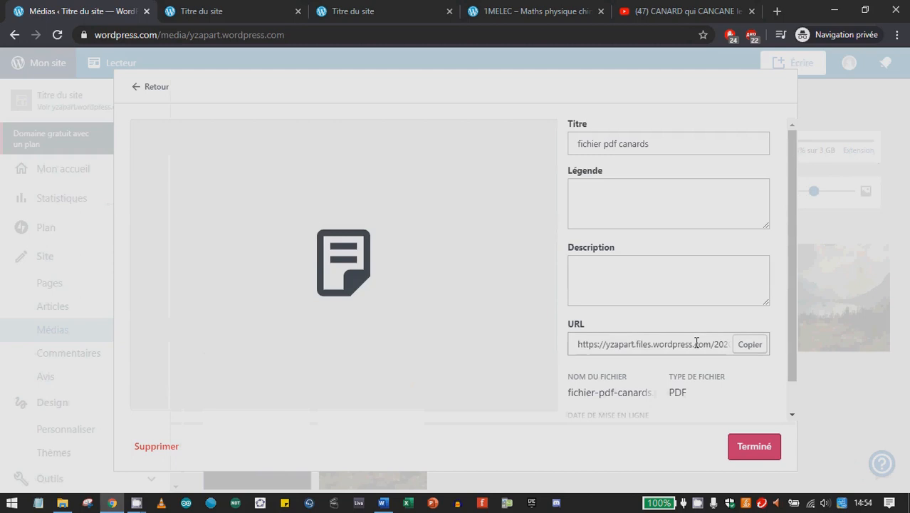
drag(697, 343, 756, 347)
click(588, 342)
click(751, 348)
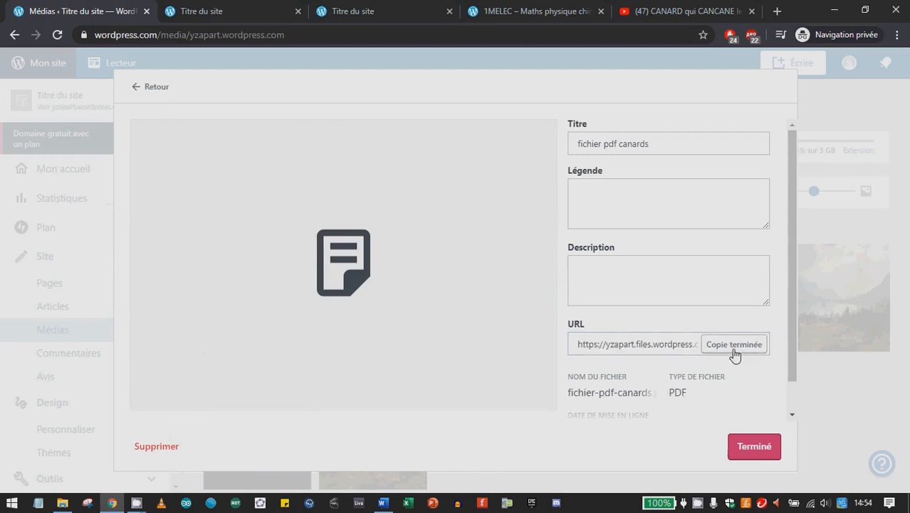
click(757, 446)
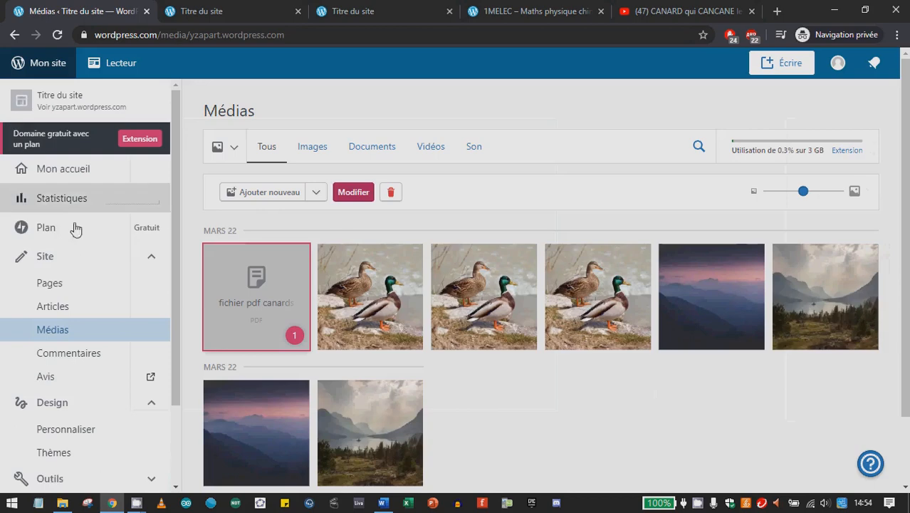
Step: Open the "Les canards colvert" page for editing and link the "[PDF] Fichier pdf sur les canards" line to the copied fichier-pdf-canards.pdf URL
click(74, 287)
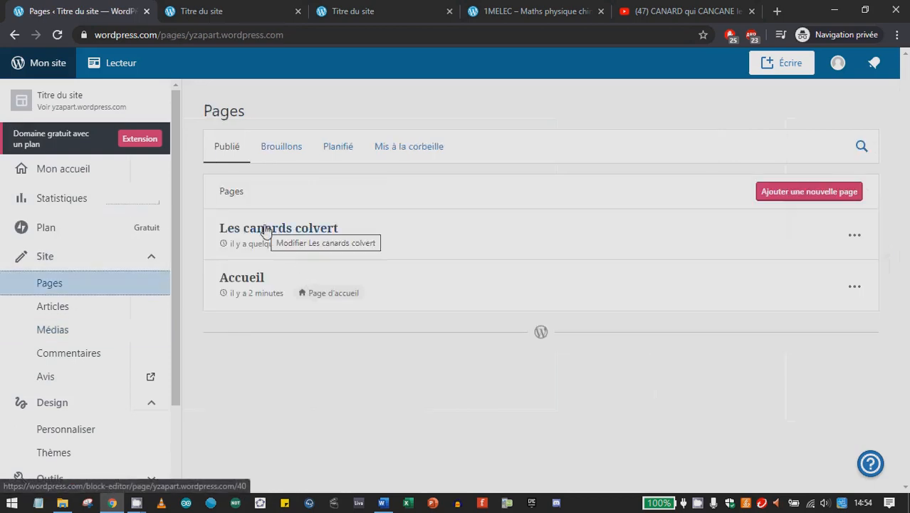
click(265, 229)
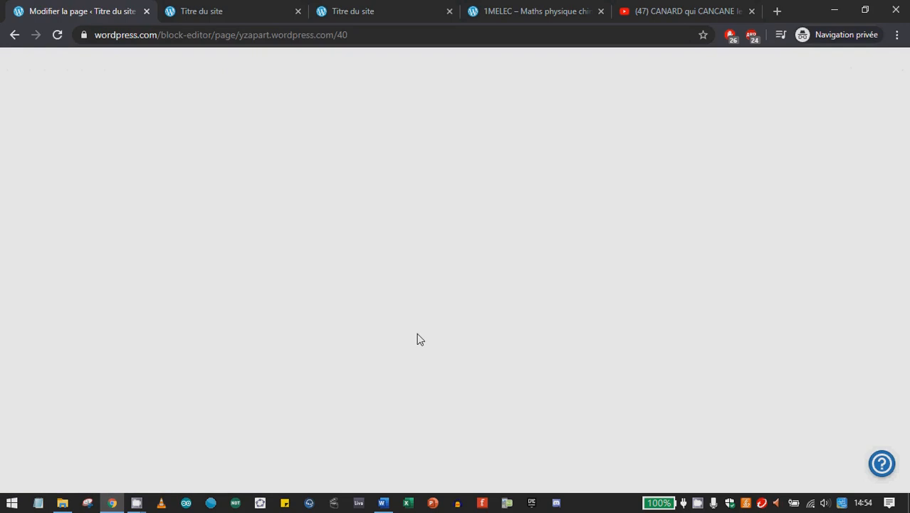
scroll(255, 366, down, 5)
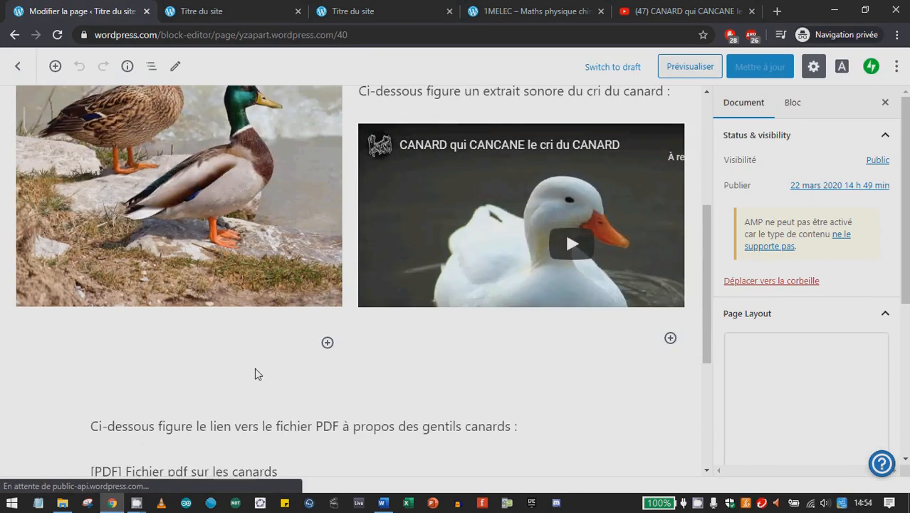
click(277, 338)
drag(289, 350, 89, 354)
click(213, 309)
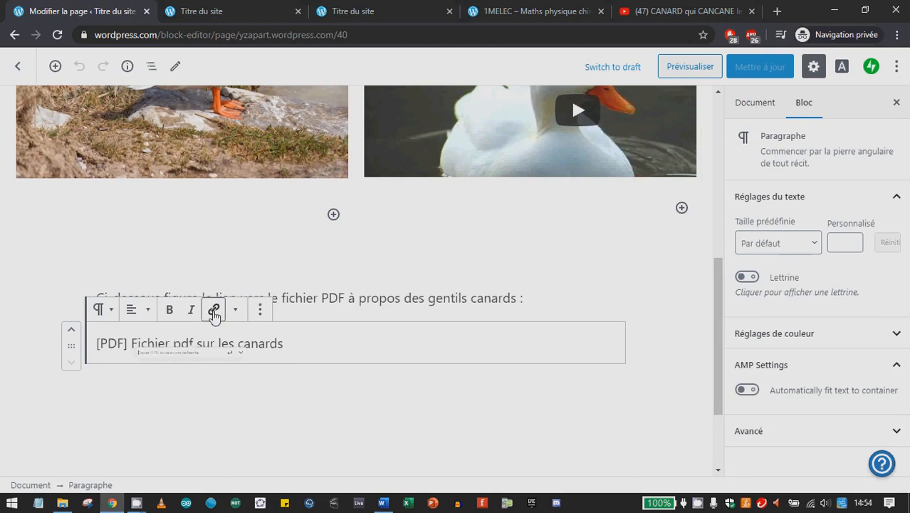
right_click(173, 366)
click(205, 241)
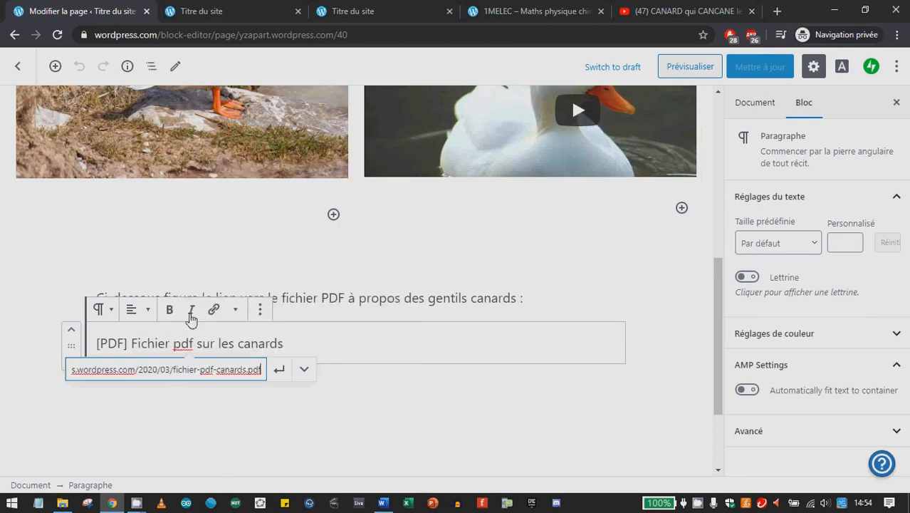
key(Return)
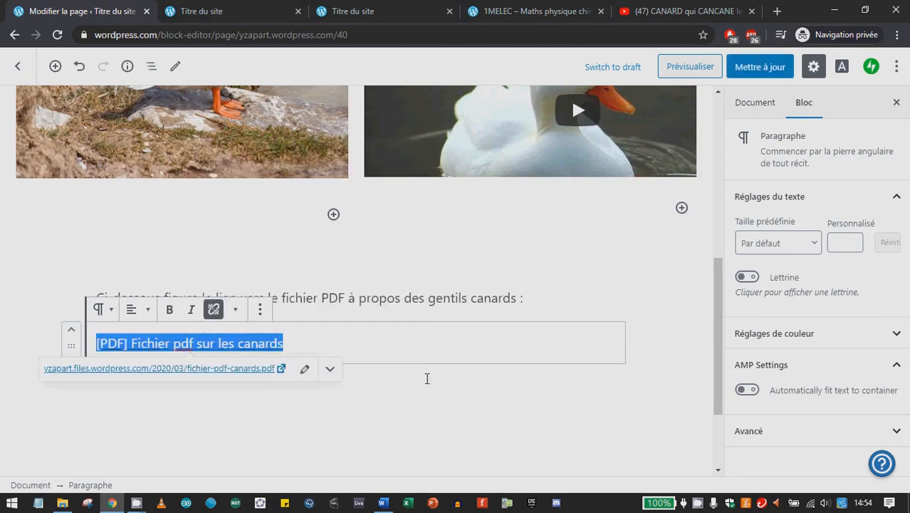
Step: Deselect the linked paragraph and update the published "Les canards colvert" page
click(427, 381)
click(646, 285)
click(760, 66)
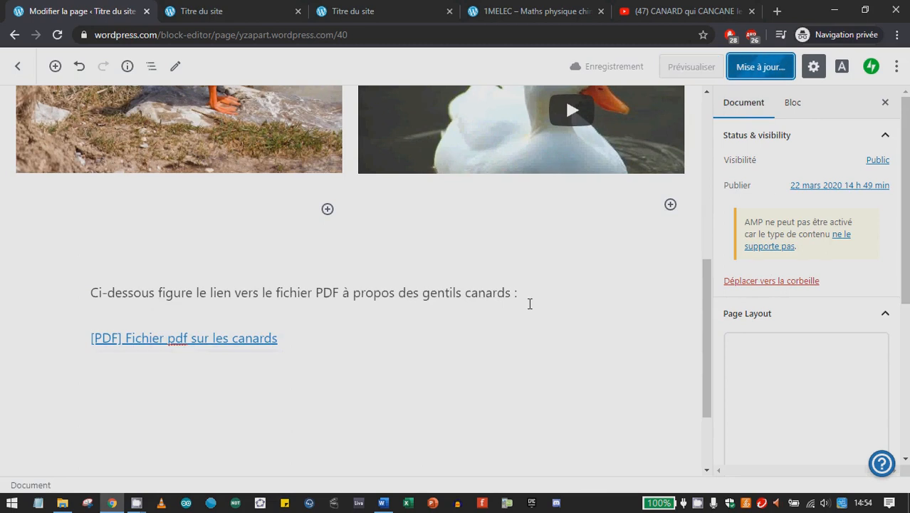
scroll(513, 324, up, 1)
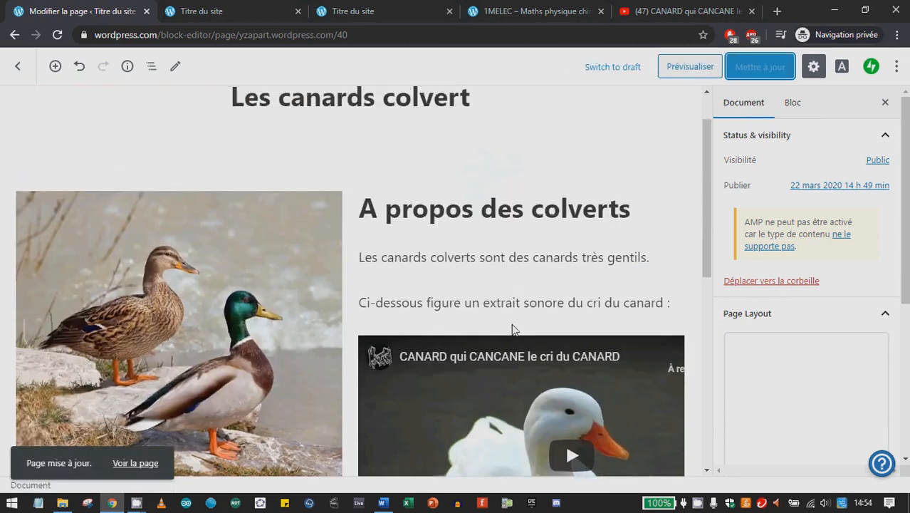
Step: Open yzapart.wordpress.com in a new browser tab and follow the home page's "Les canards colvert" link
key(ctrl+t)
text(yzapart.wordpress.com)
key(Return)
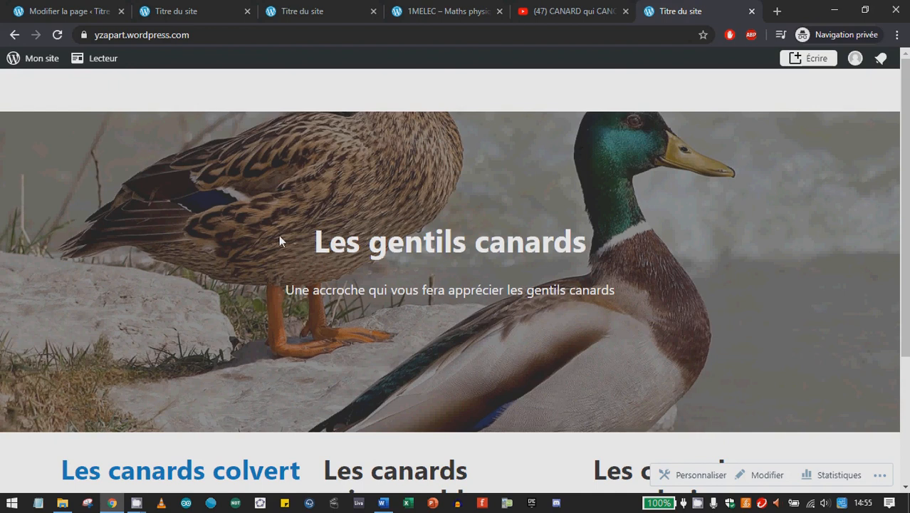
scroll(317, 311, down, 2)
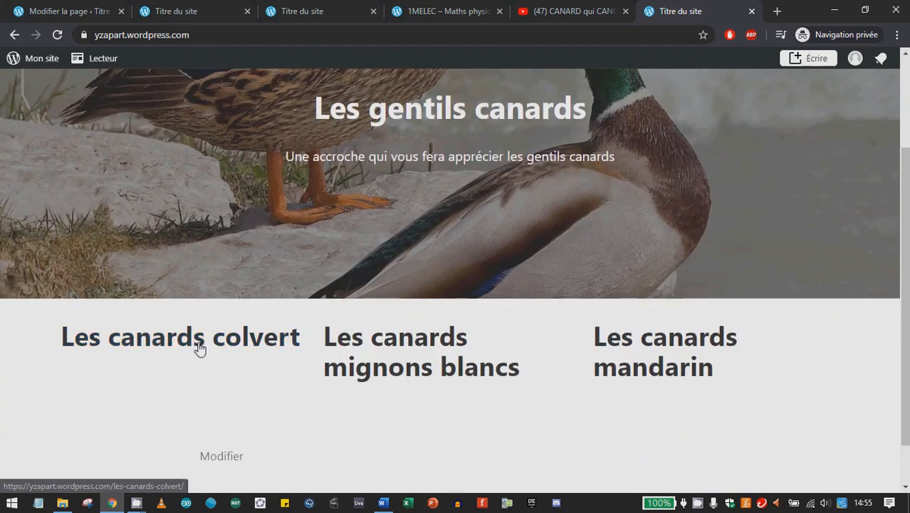
click(246, 338)
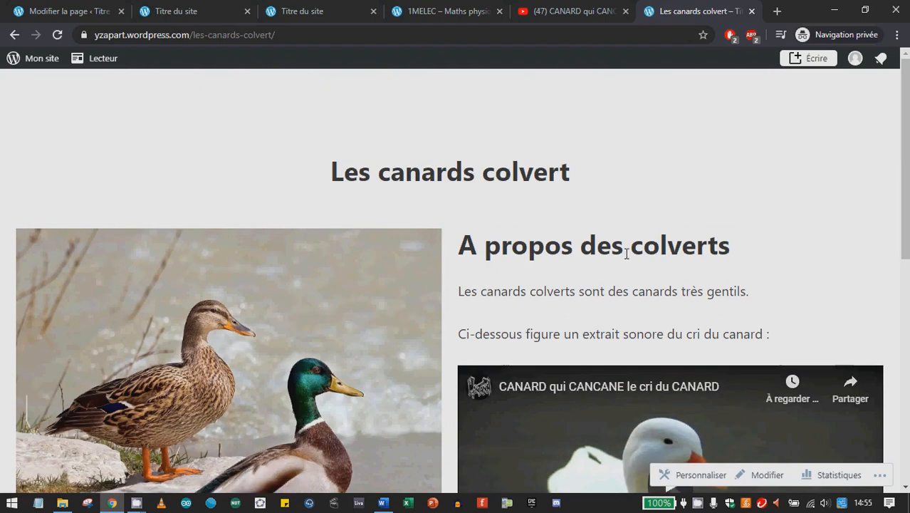
Step: Test the published page by playing the embedded duck video, then open the "[PDF] Fichier pdf sur les canards" link and skim the document
scroll(417, 229, down, 2)
click(671, 351)
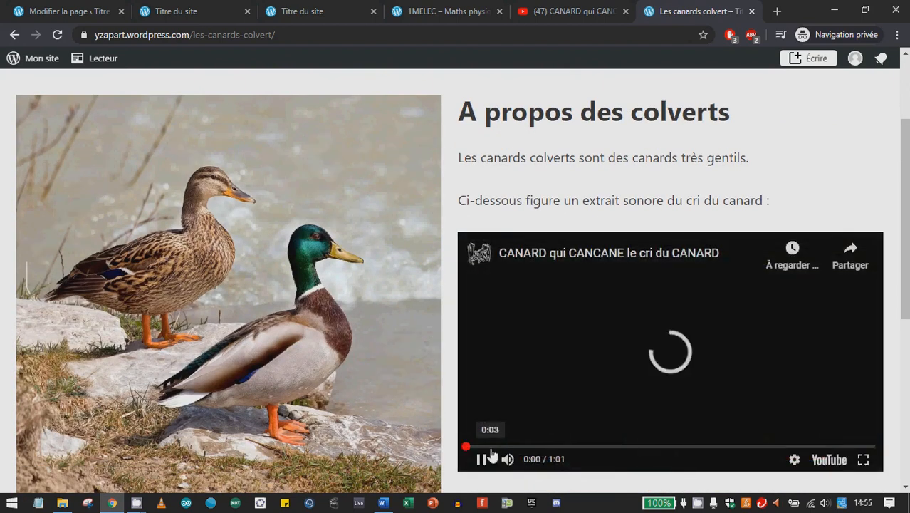
scroll(436, 352, down, 2)
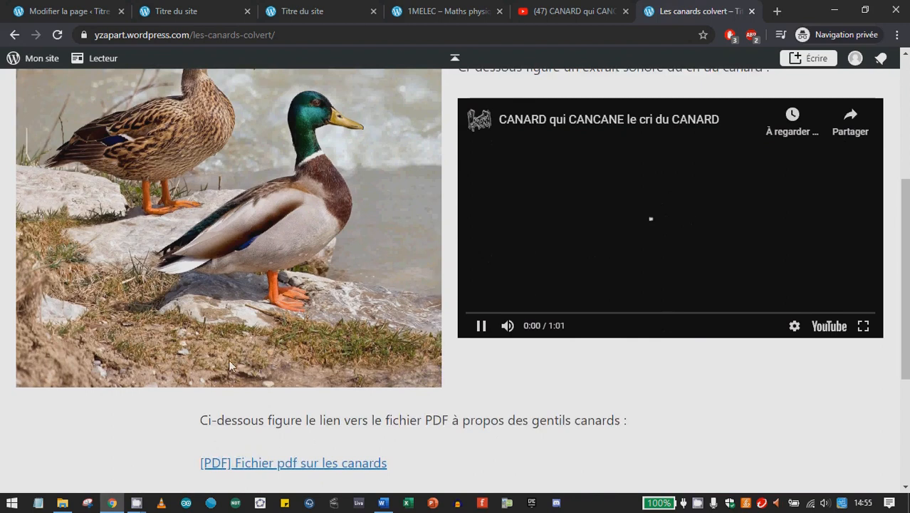
scroll(292, 305, down, 1)
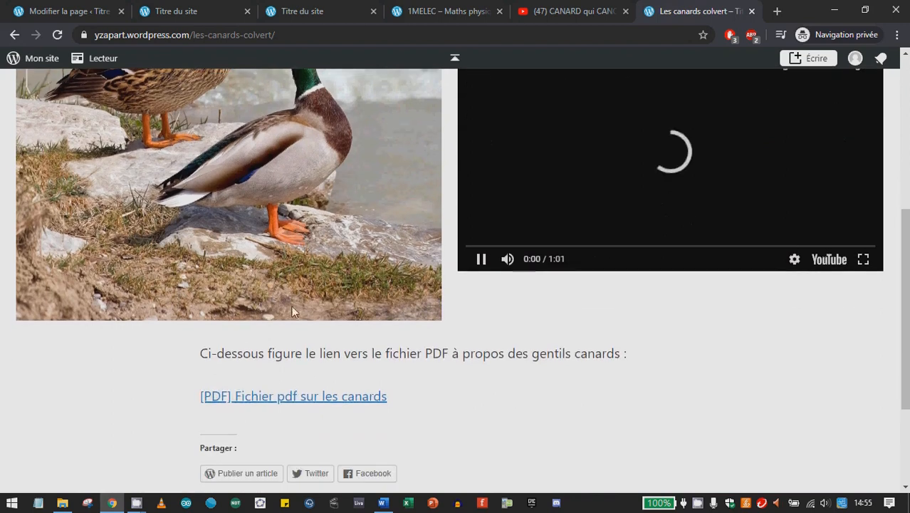
click(281, 400)
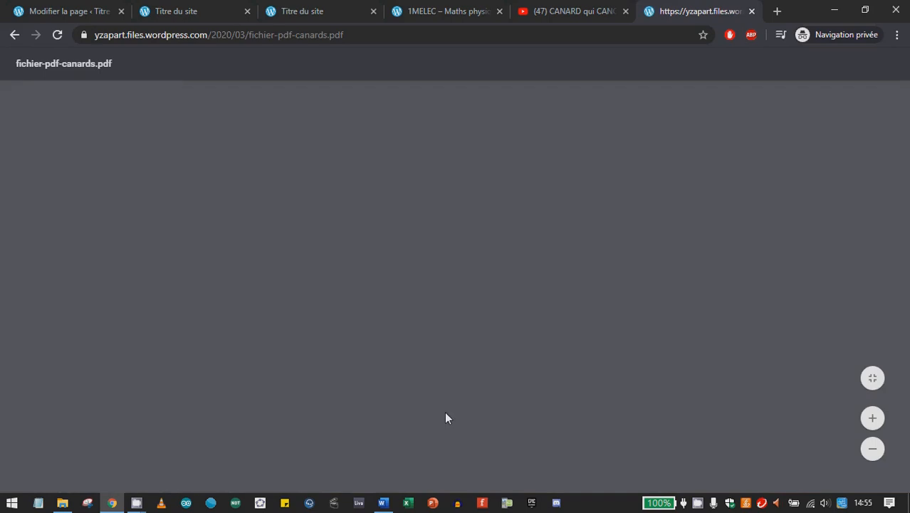
scroll(769, 280, down, 20)
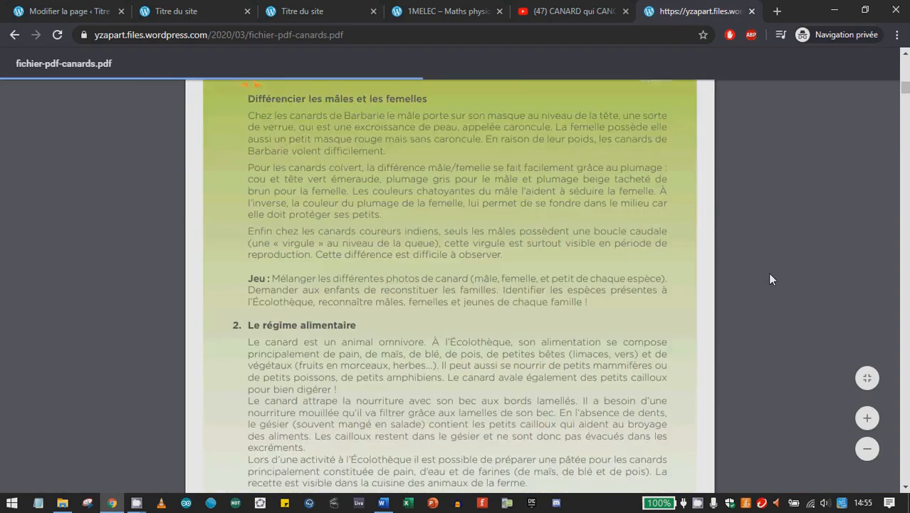
drag(905, 93, 905, 53)
Step: Return to the page editor and review the PDF link, the "A propos des colverts" heading and the paragraph beneath it
click(64, 11)
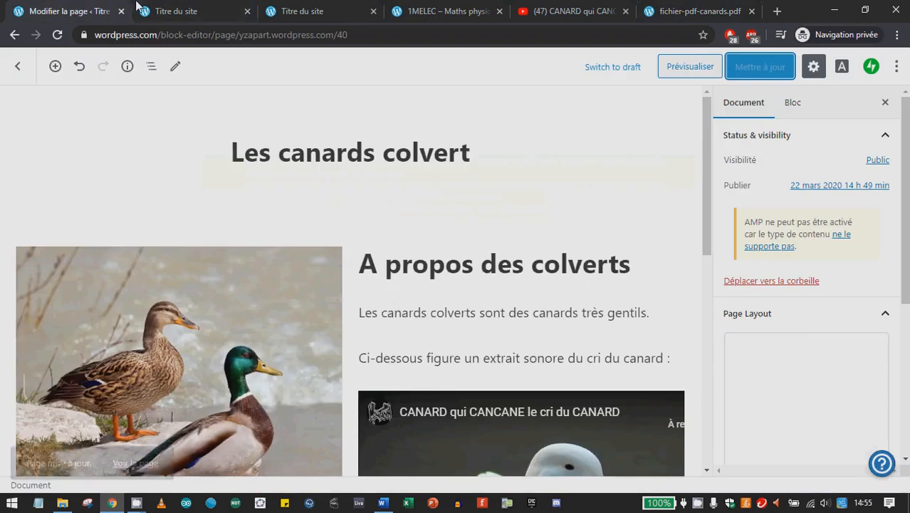
scroll(617, 203, down, 4)
scroll(685, 190, down, 2)
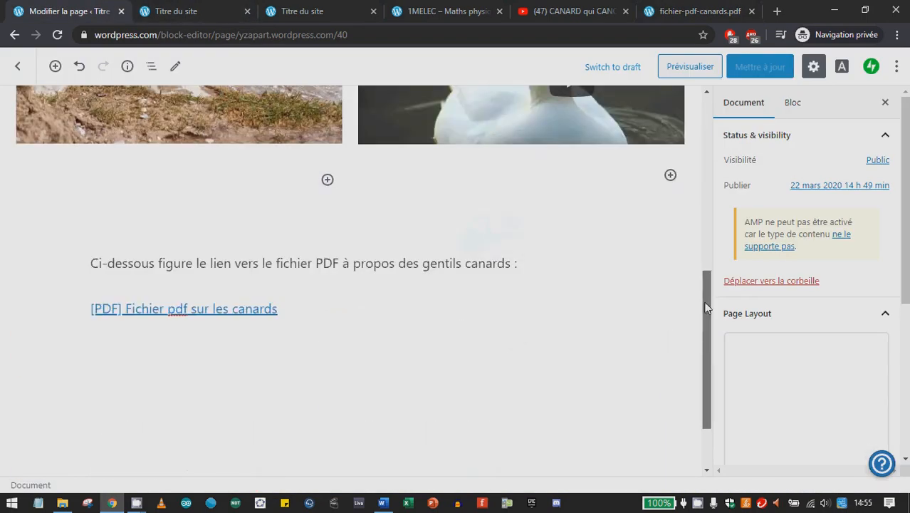
scroll(688, 184, up, 5)
click(569, 249)
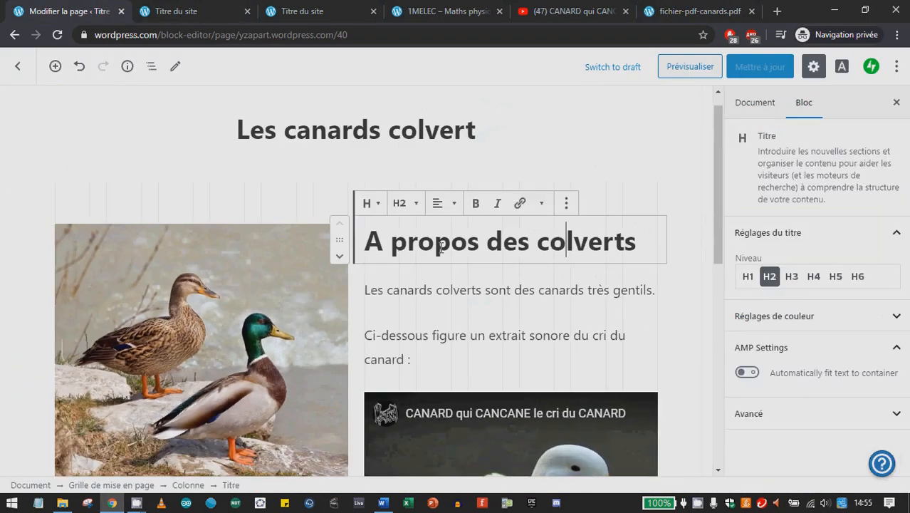
click(420, 290)
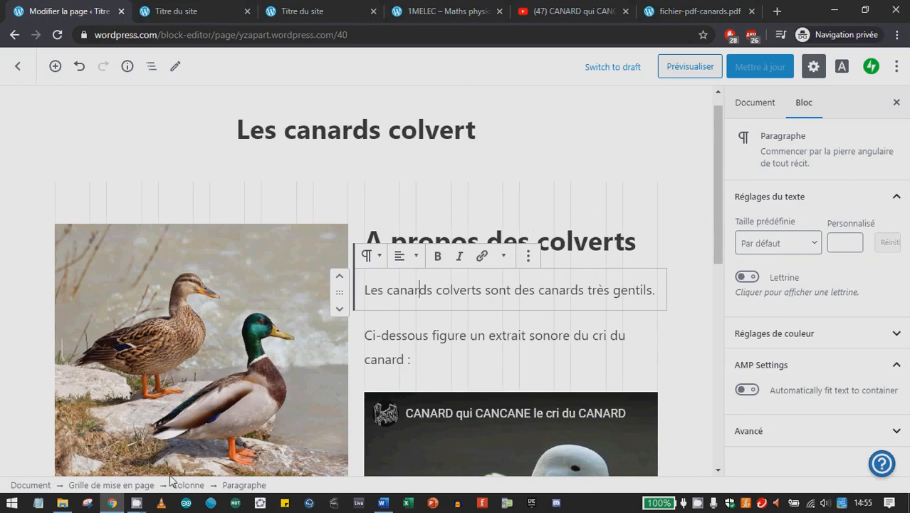
mouse_move(137, 503)
click(93, 438)
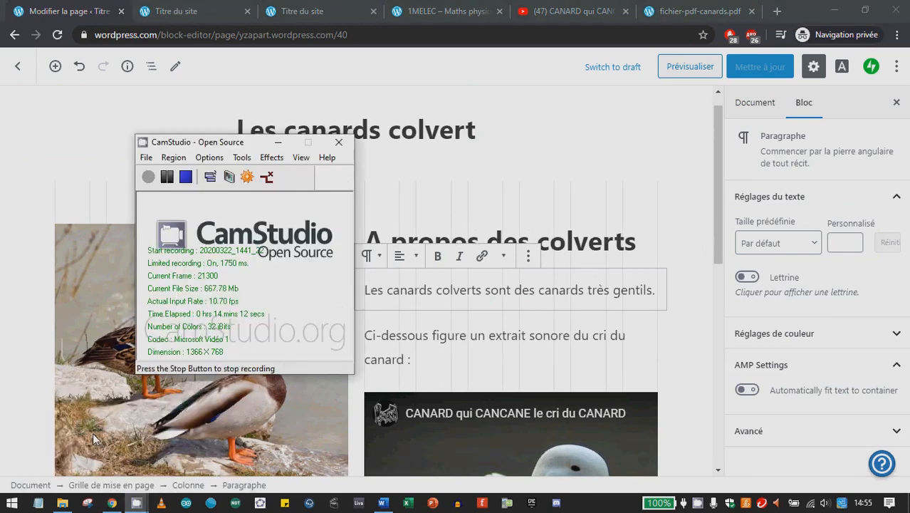